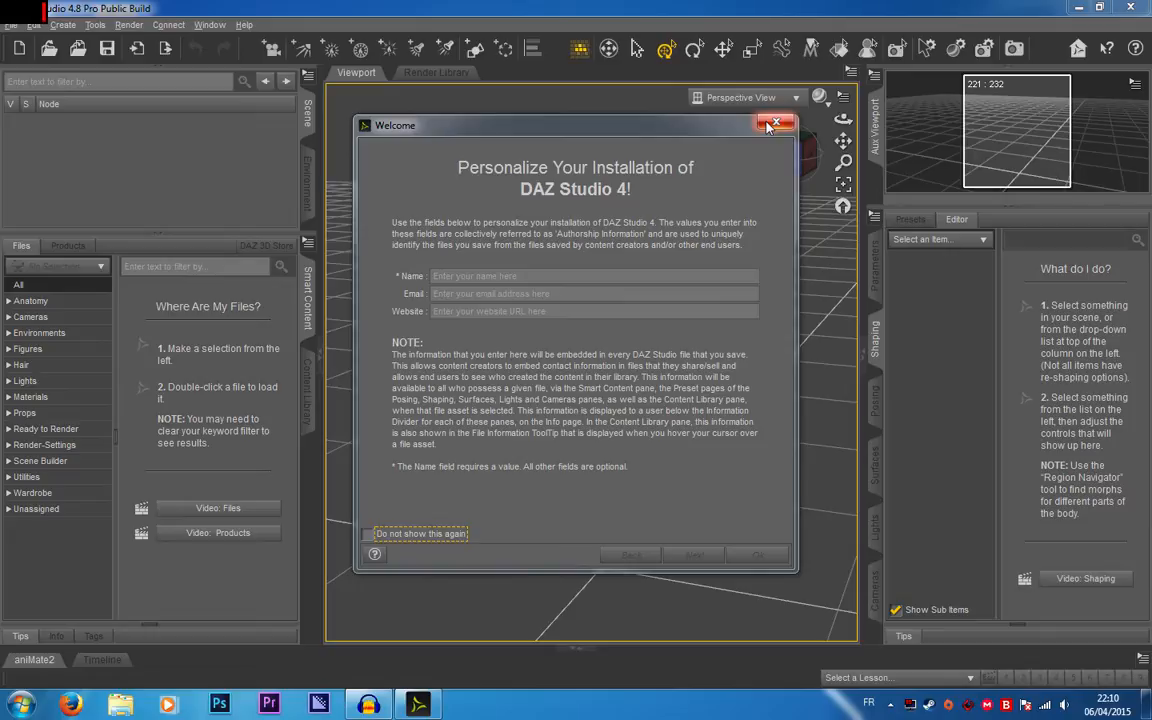
Dismiss the Welcome dialog, then create a 1 m cube primitive at the world center and scale it uniformly to under half its size.
left_click(774, 123)
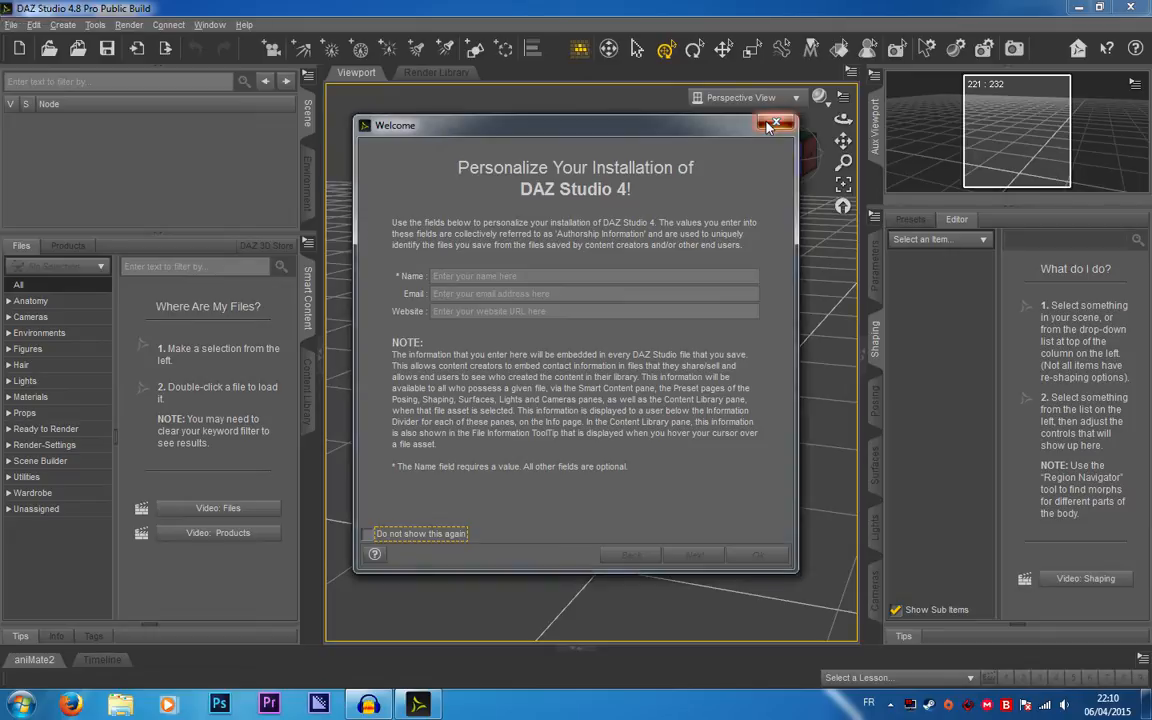
left_click(478, 54)
left_click(584, 300)
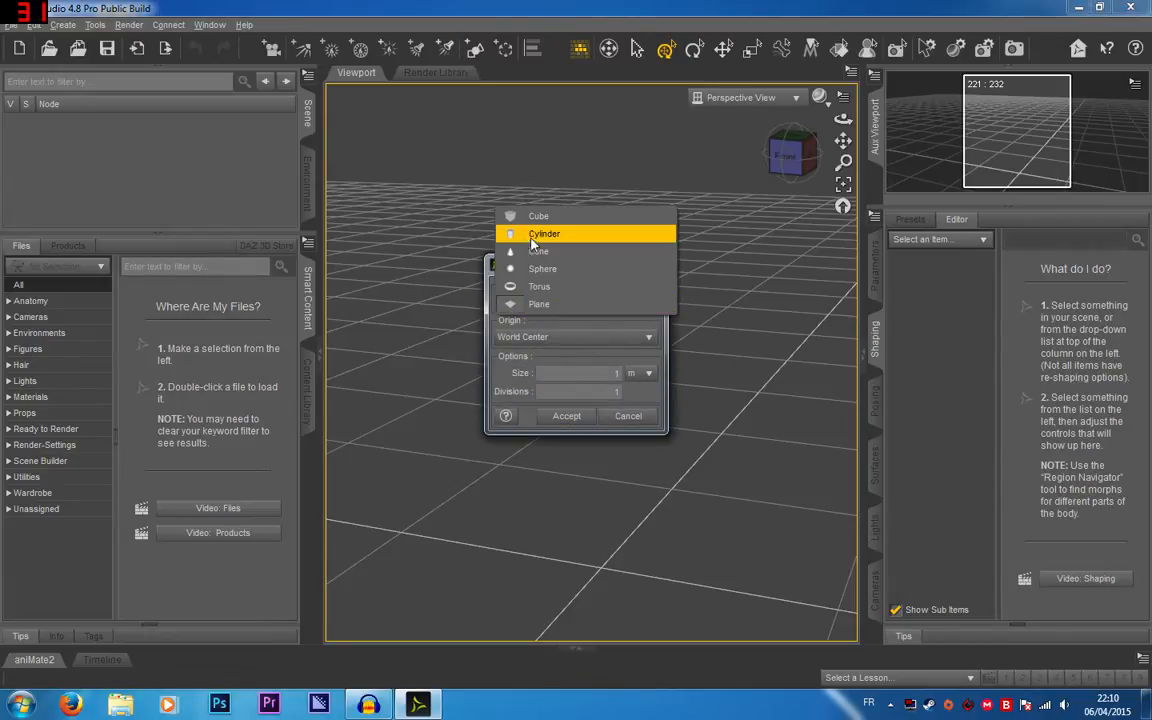
left_click(538, 216)
left_click(566, 415)
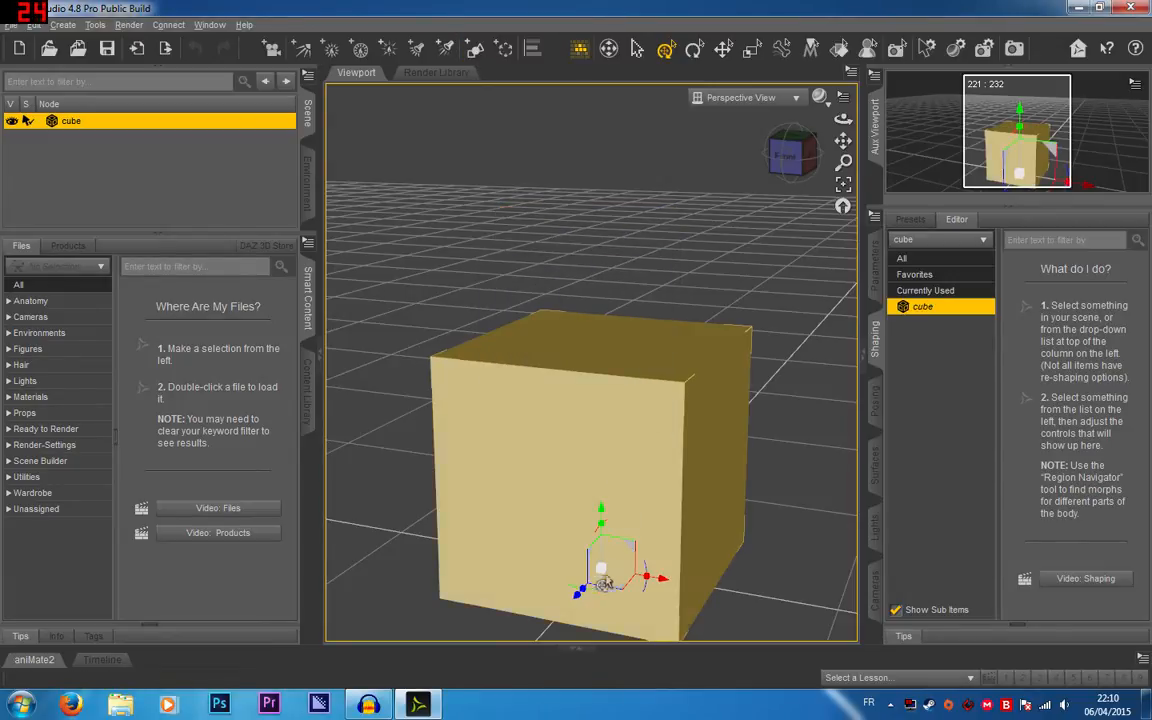
left_click_drag(597, 577, 565, 580)
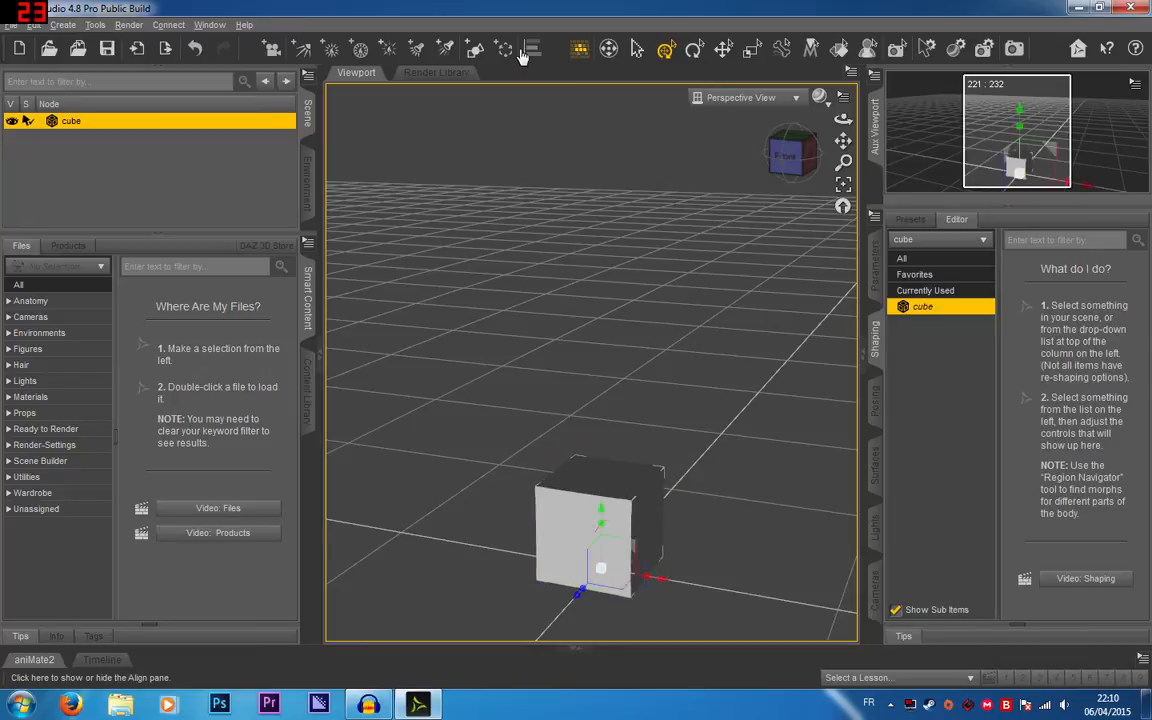
Create a plane primitive as the floor and set its overall scale to 3000%.
left_click(478, 52)
left_click(578, 290)
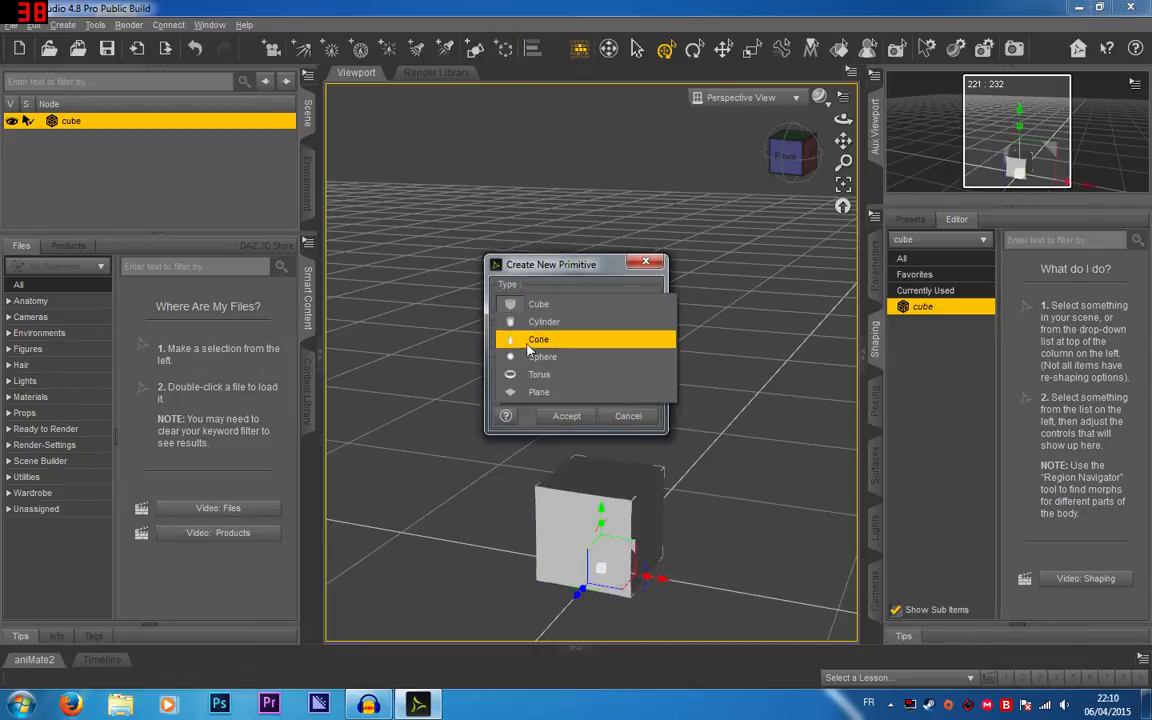
left_click(552, 391)
left_click(566, 414)
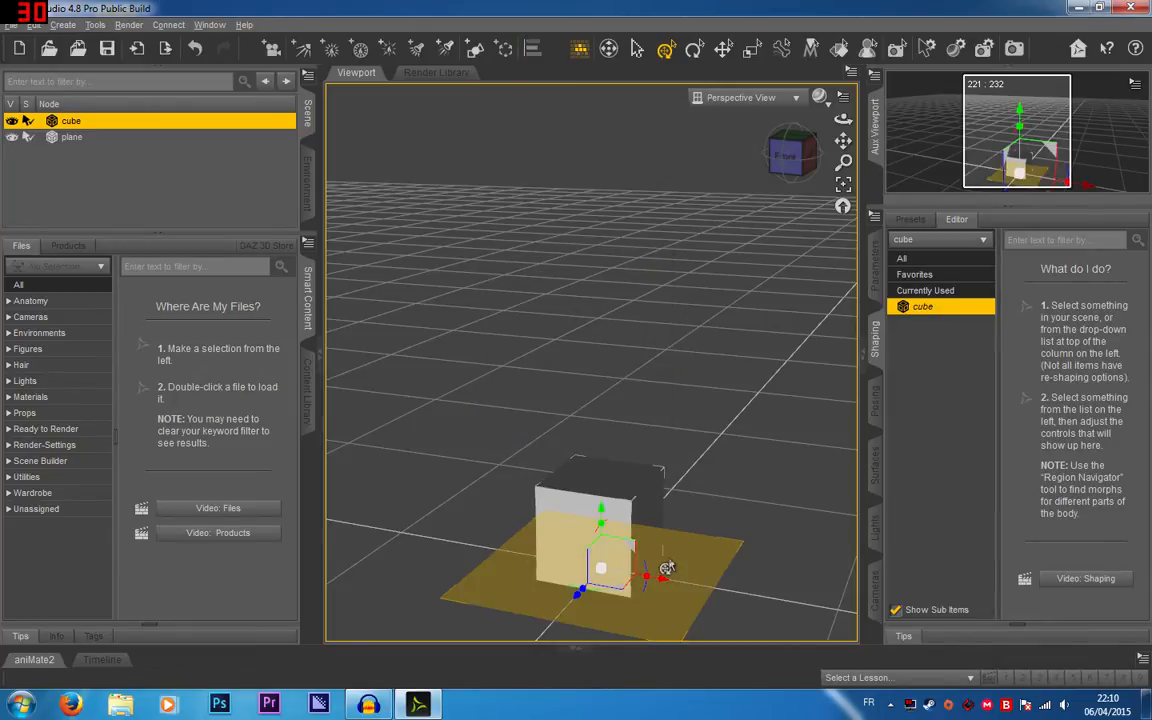
left_click(875, 265)
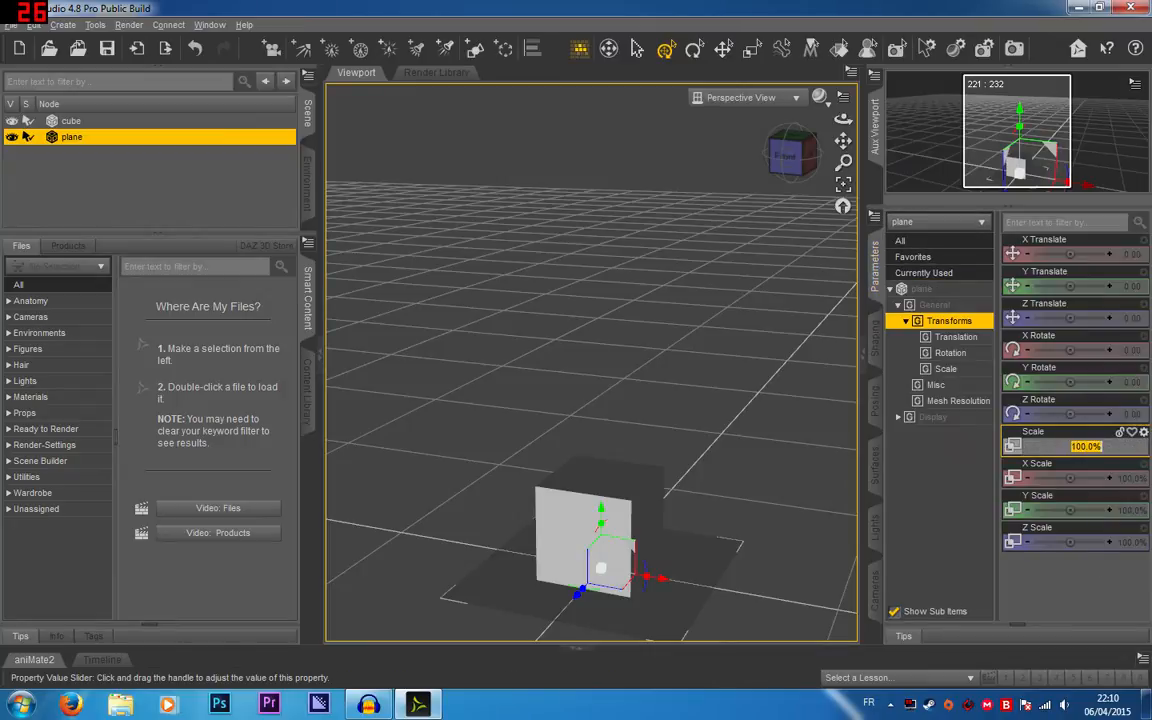
key("Return")
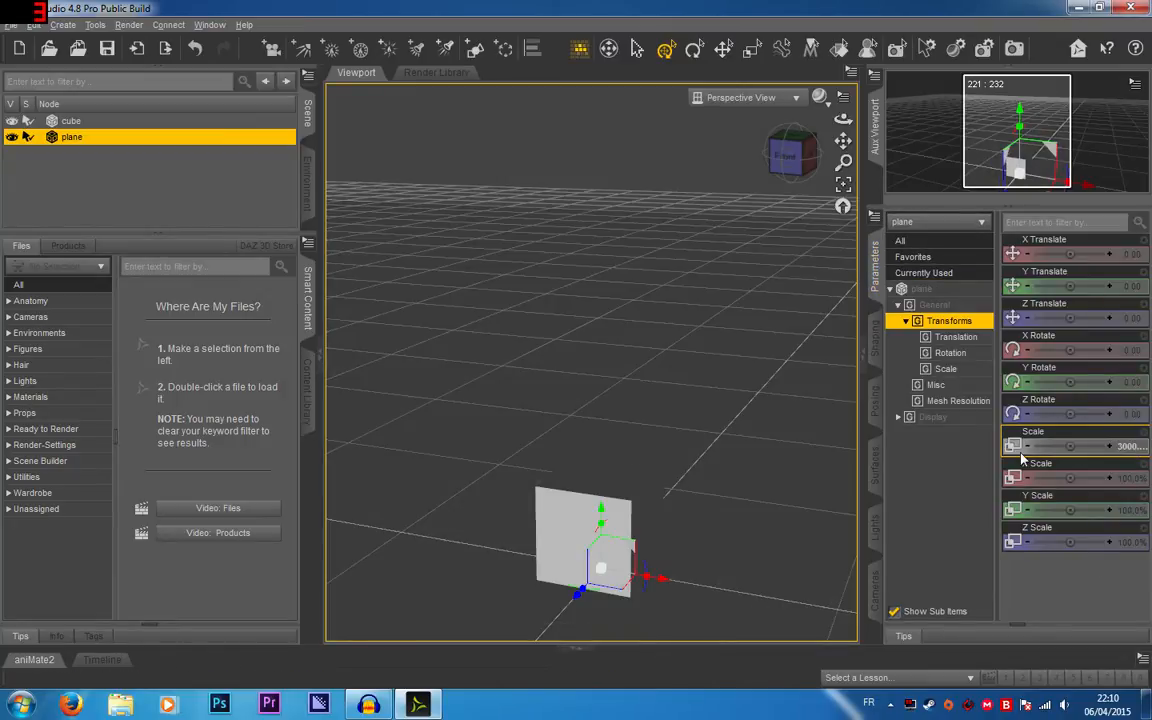
Create a photometric spot light behind the cube, positioned and aimed from the current rear view.
left_click(788, 155)
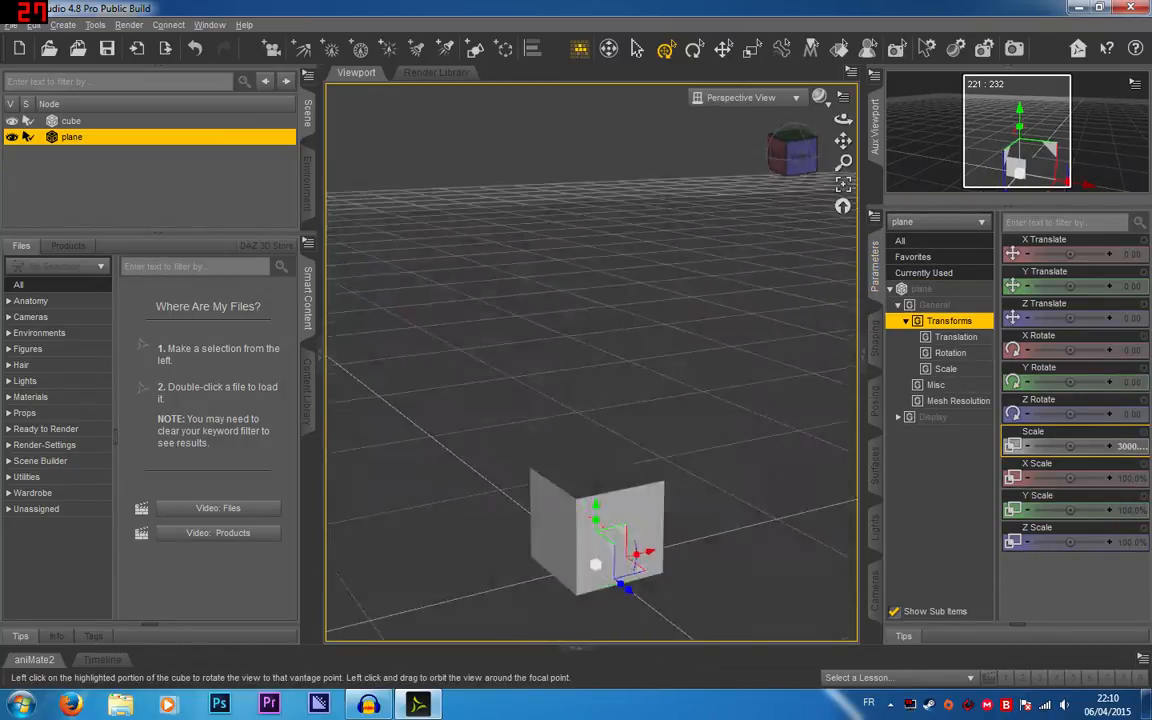
left_click_drag(843, 141, 841, 45)
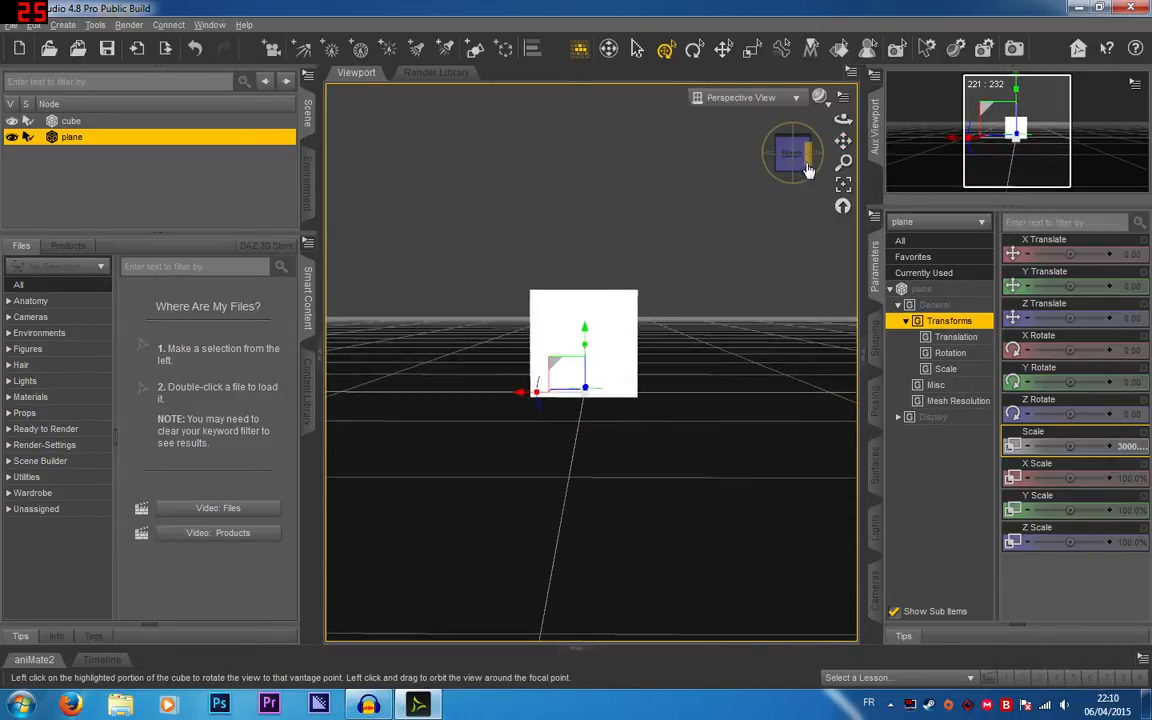
scroll(792, 176, "up", 2)
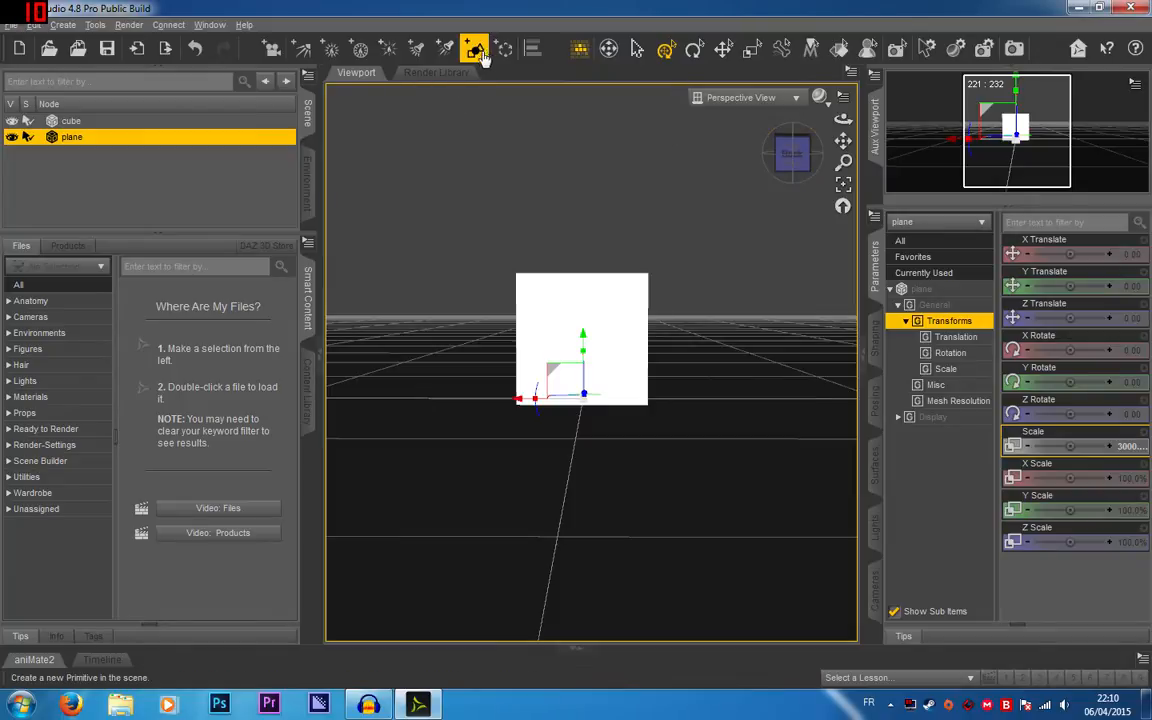
left_click(446, 48)
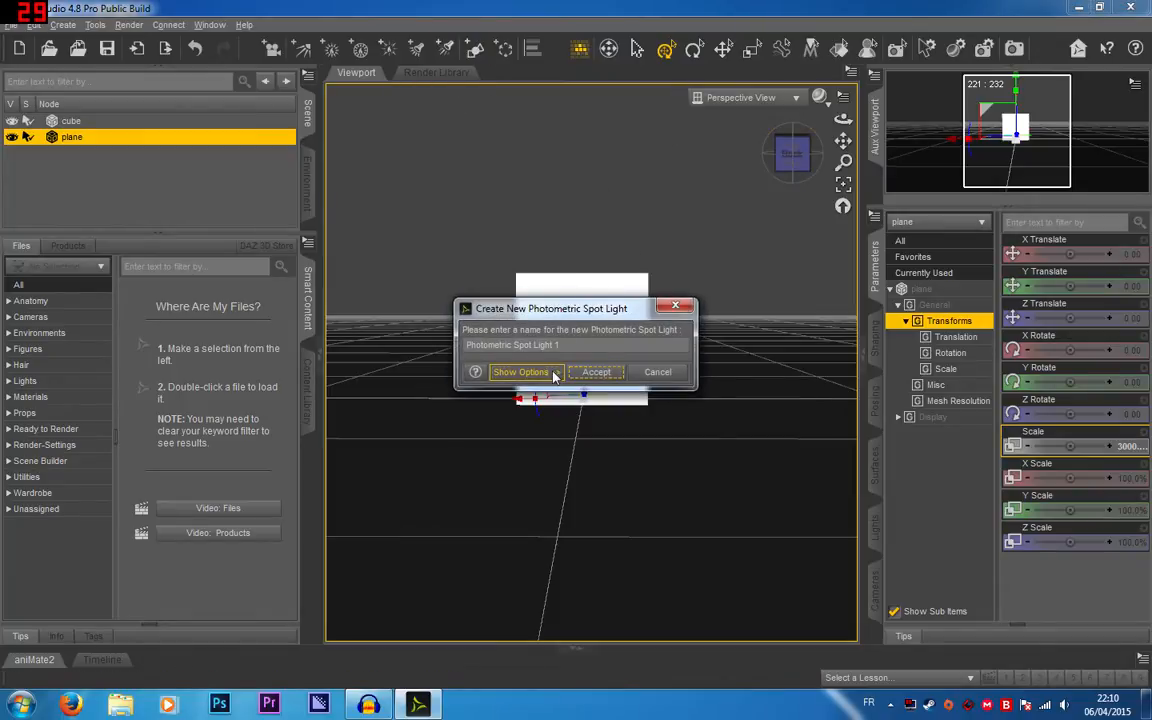
left_click(553, 373)
left_click(557, 391)
left_click(590, 473)
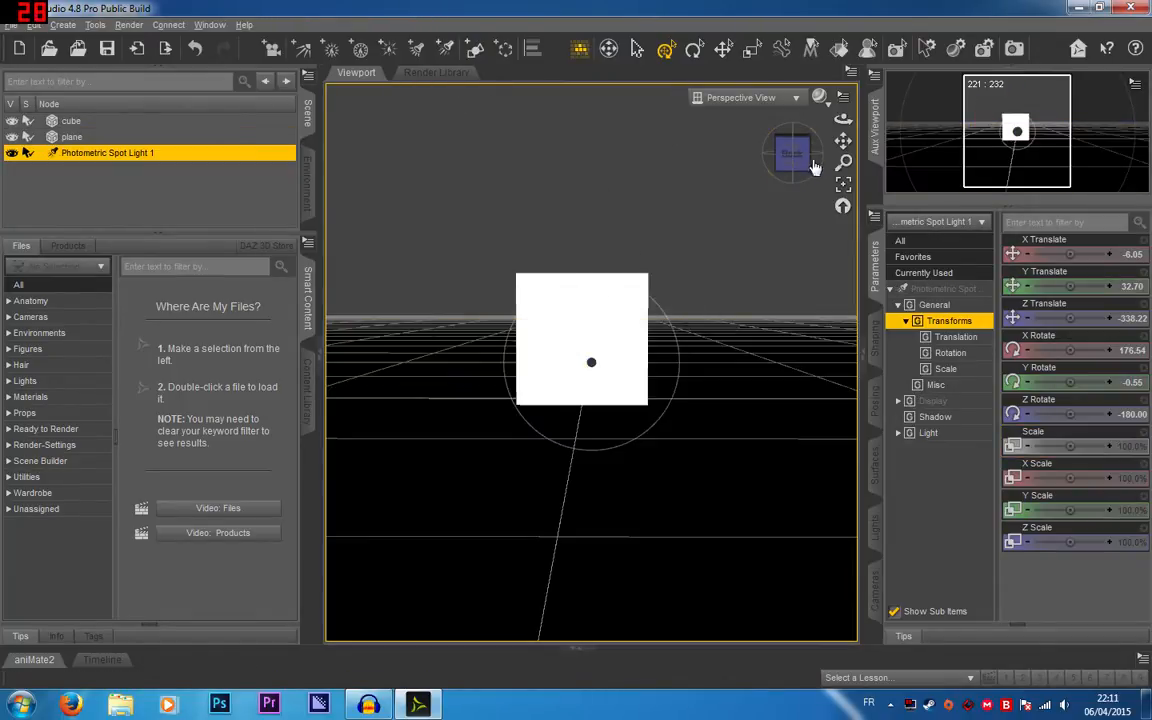
Create a camera named Camera 1 from a view in front of the cube, applying the active viewport transforms.
left_click_drag(815, 167, 636, 160)
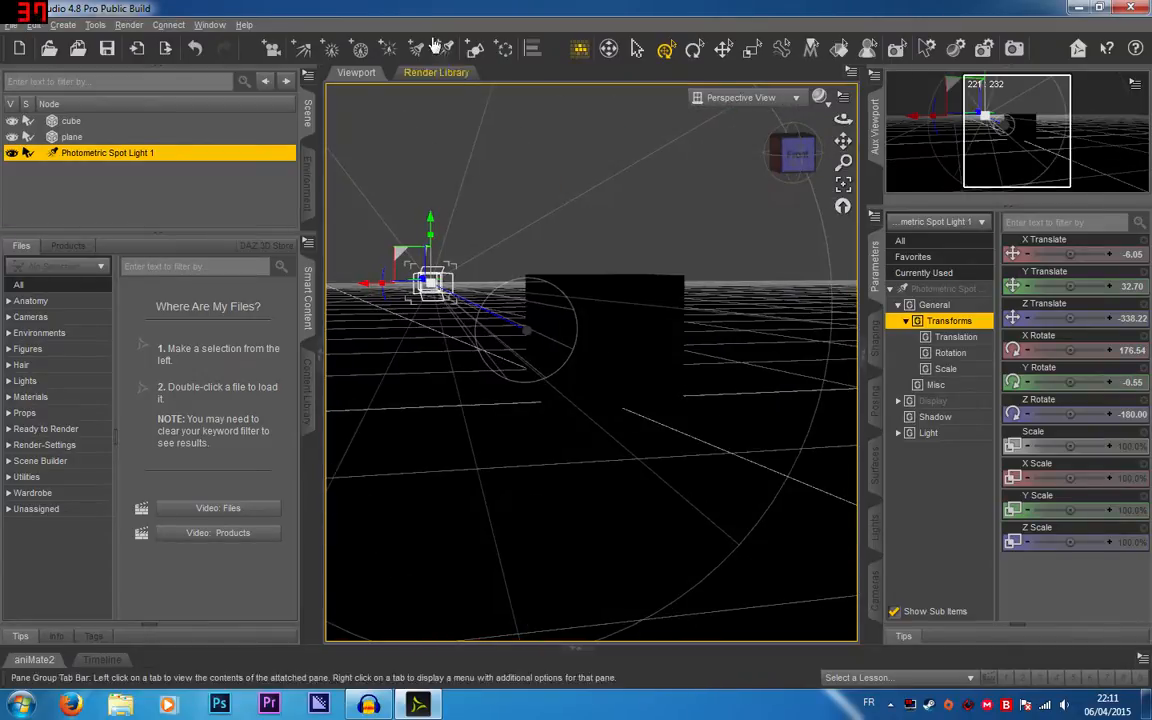
left_click(271, 48)
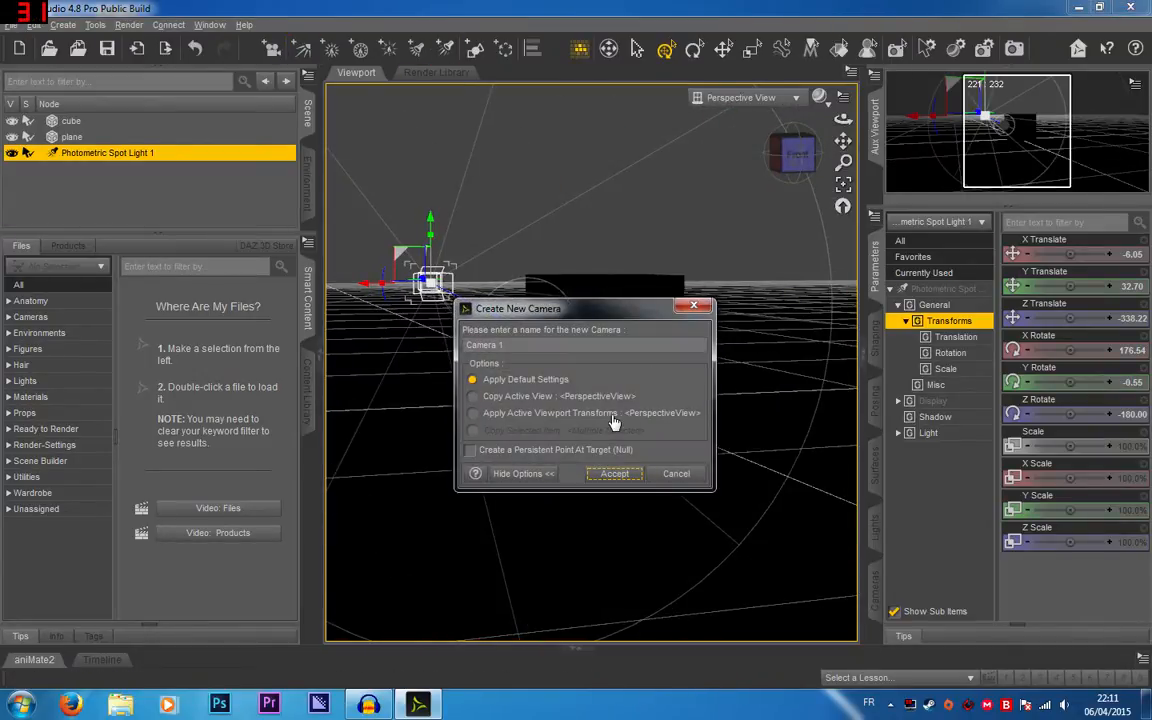
left_click(612, 415)
left_click(614, 473)
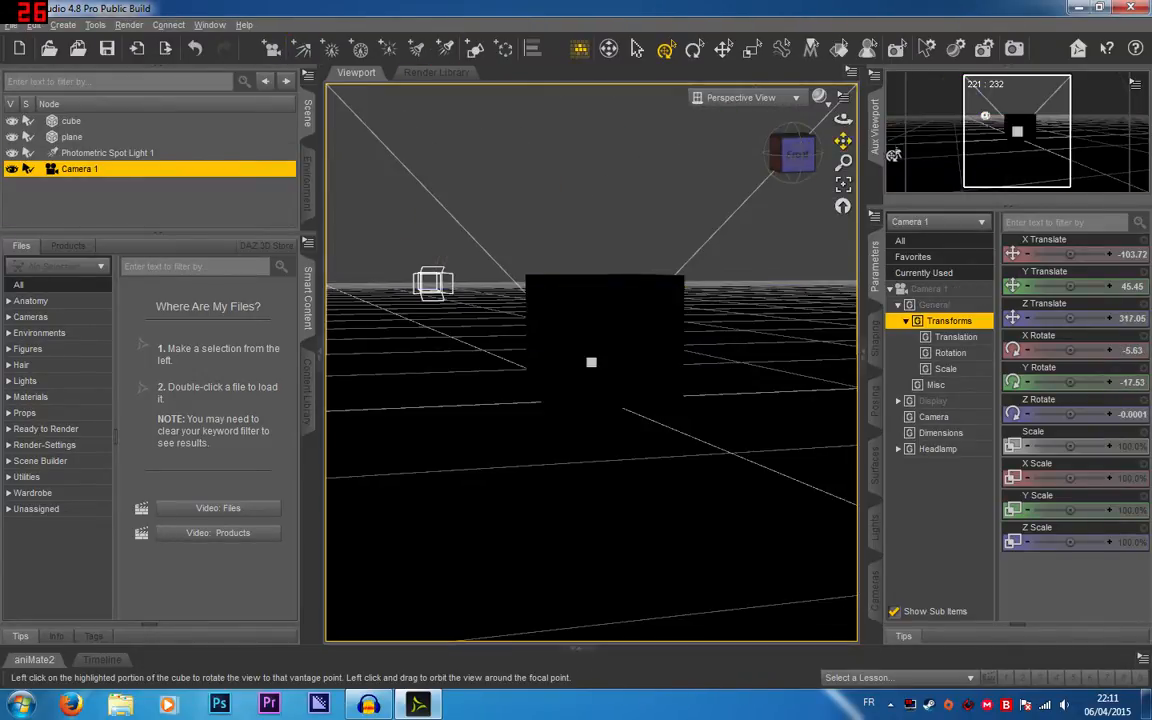
Look through Camera 1 and reposition it farther back and higher, at an angle to the cube with the spot light in frame.
left_click(712, 97)
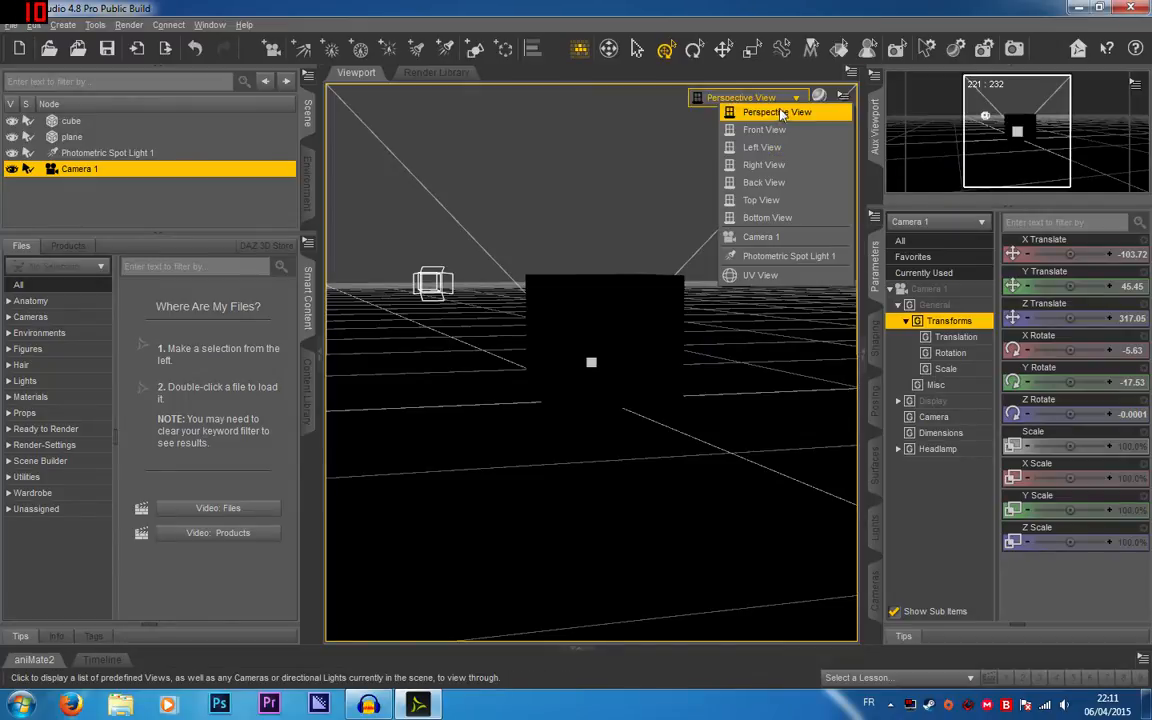
left_click(783, 240)
left_click_drag(700, 345, 790, 343)
scroll(791, 343, "down", 2)
left_click_drag(790, 155, 878, 143)
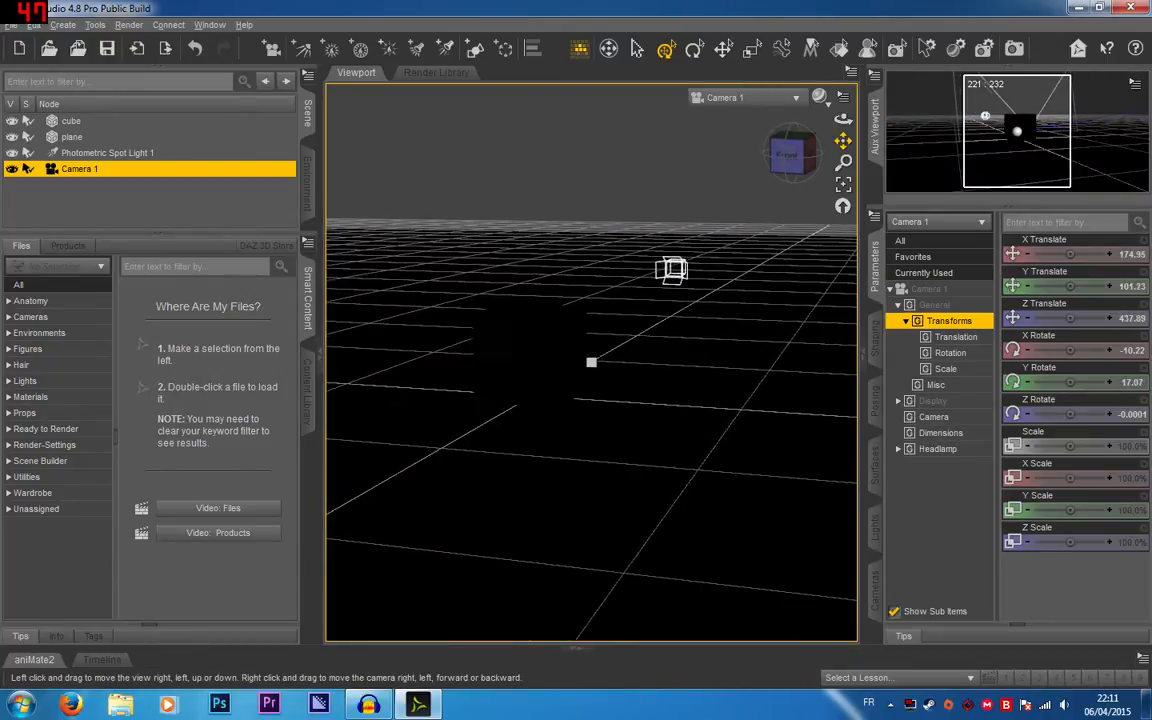
scroll(632, 470, "down", 1)
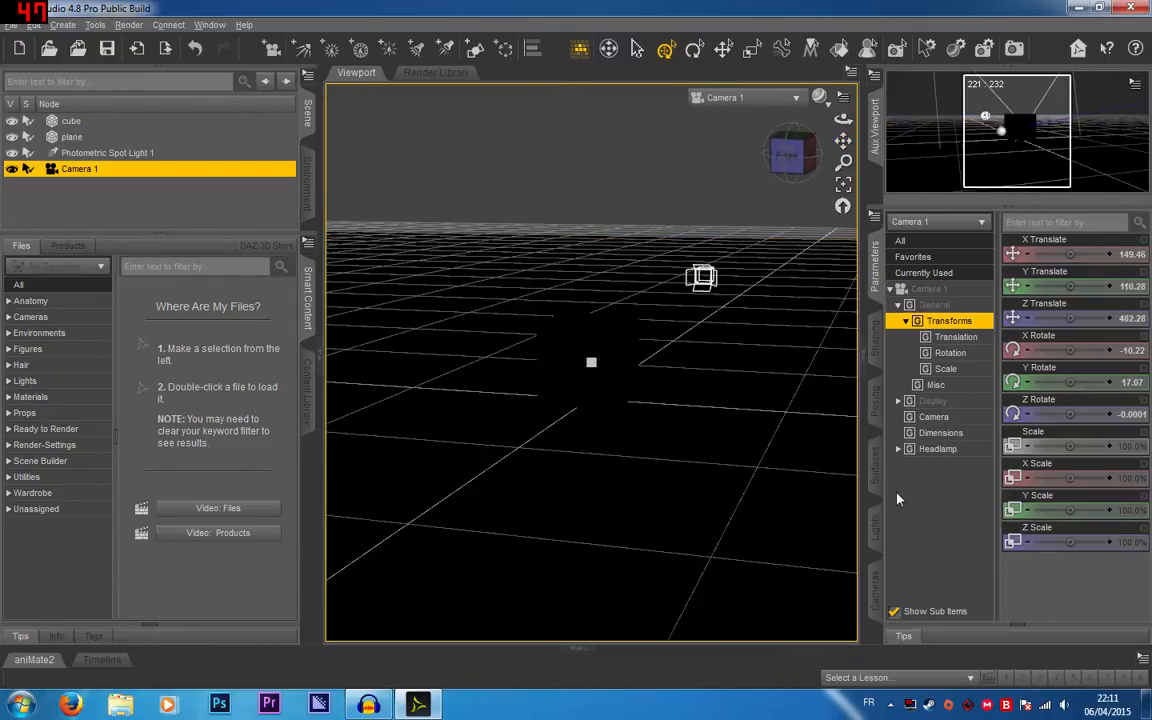
Set Camera 1's Headlamp Mode to Off.
left_click(969, 450)
left_click(1075, 254)
left_click(1049, 298)
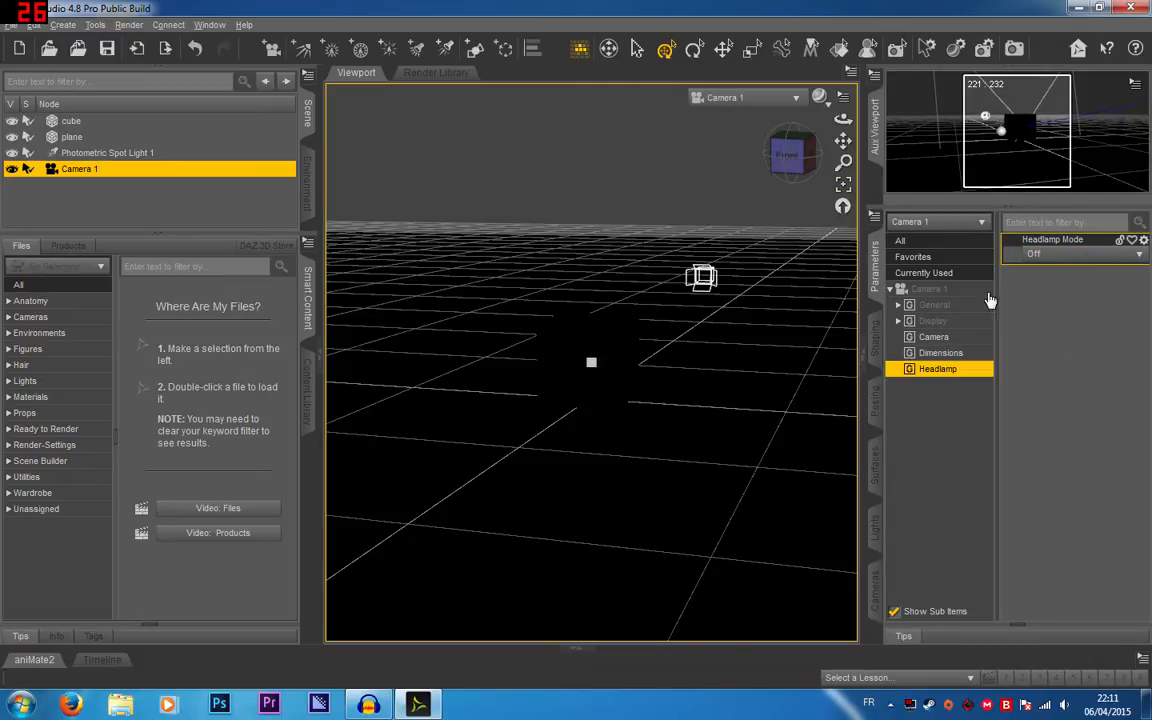
Select the photometric spot light in Perspective View, then return the viewport to Camera 1.
left_click(752, 99)
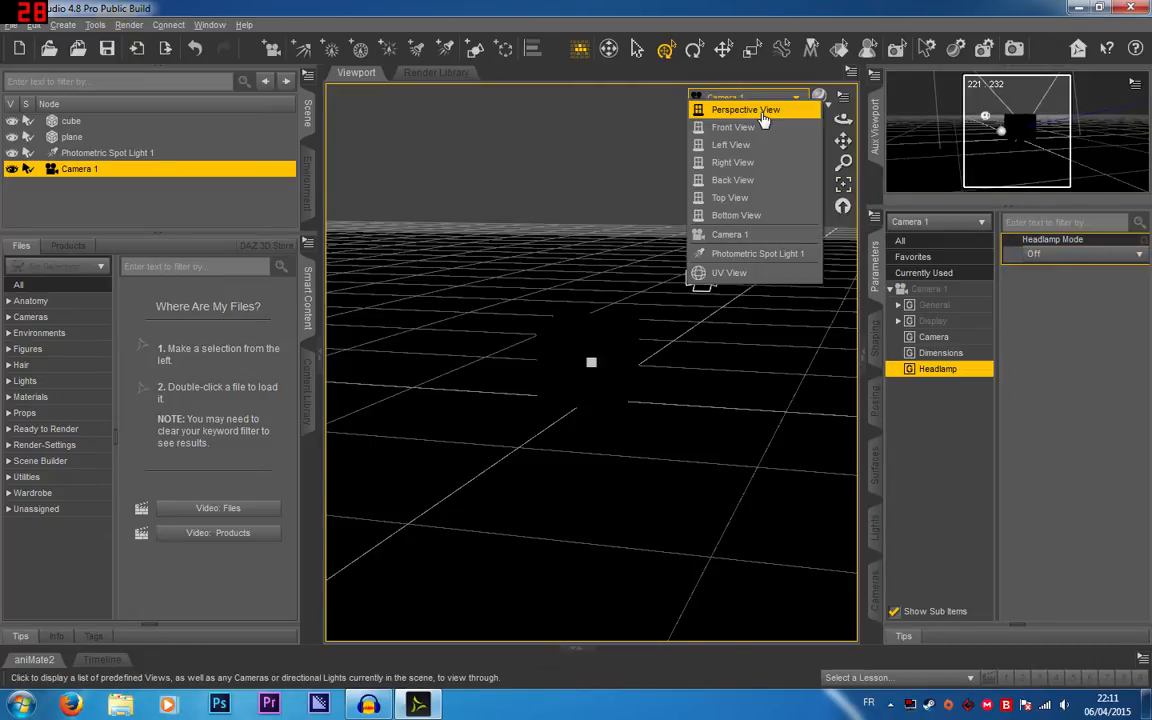
left_click(762, 118)
mouse_move(798, 155)
left_mouse_down()
mouse_move(820, 230)
mouse_move(840, 160)
mouse_move(800, 155)
left_mouse_up()
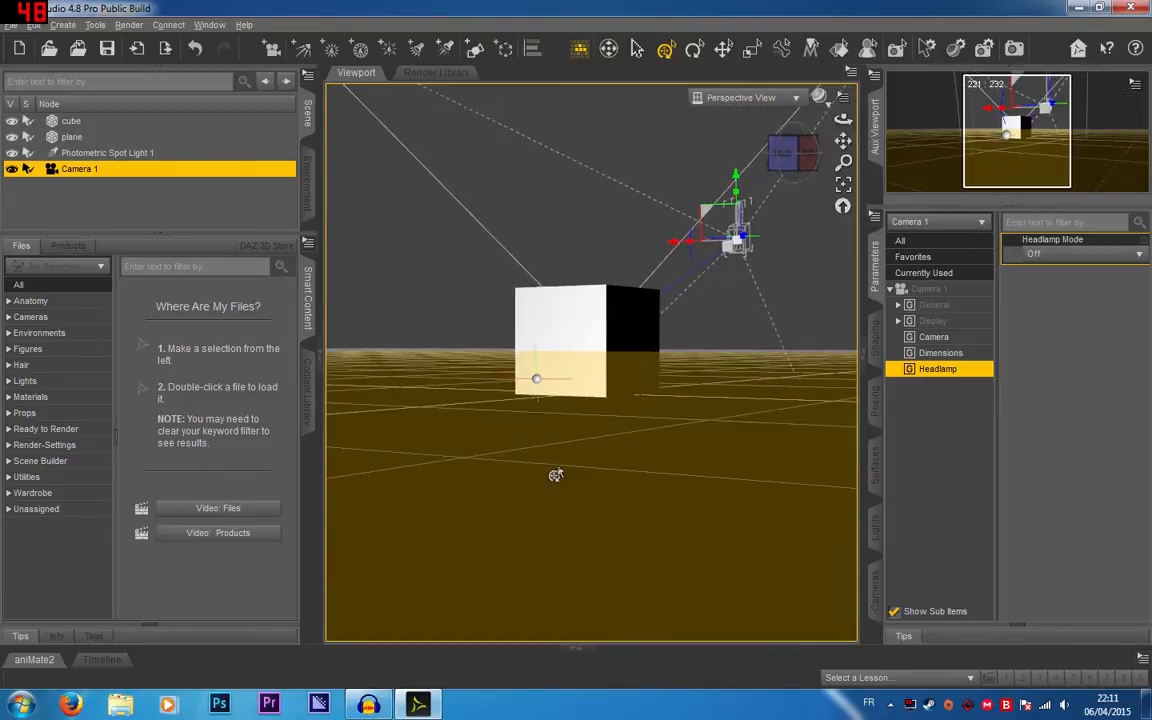
left_click_drag(556, 475, 683, 437)
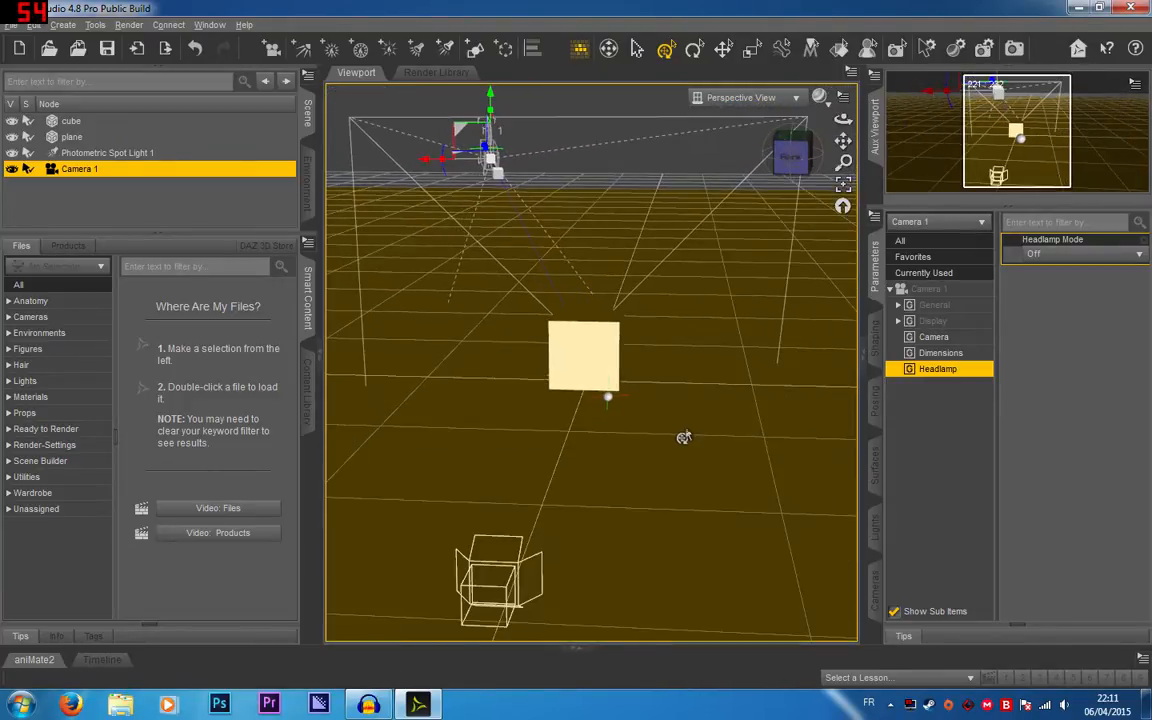
left_click(607, 397)
mouse_move(790, 152)
left_mouse_down()
mouse_move(805, 175)
mouse_move(830, 160)
mouse_move(800, 150)
left_mouse_up()
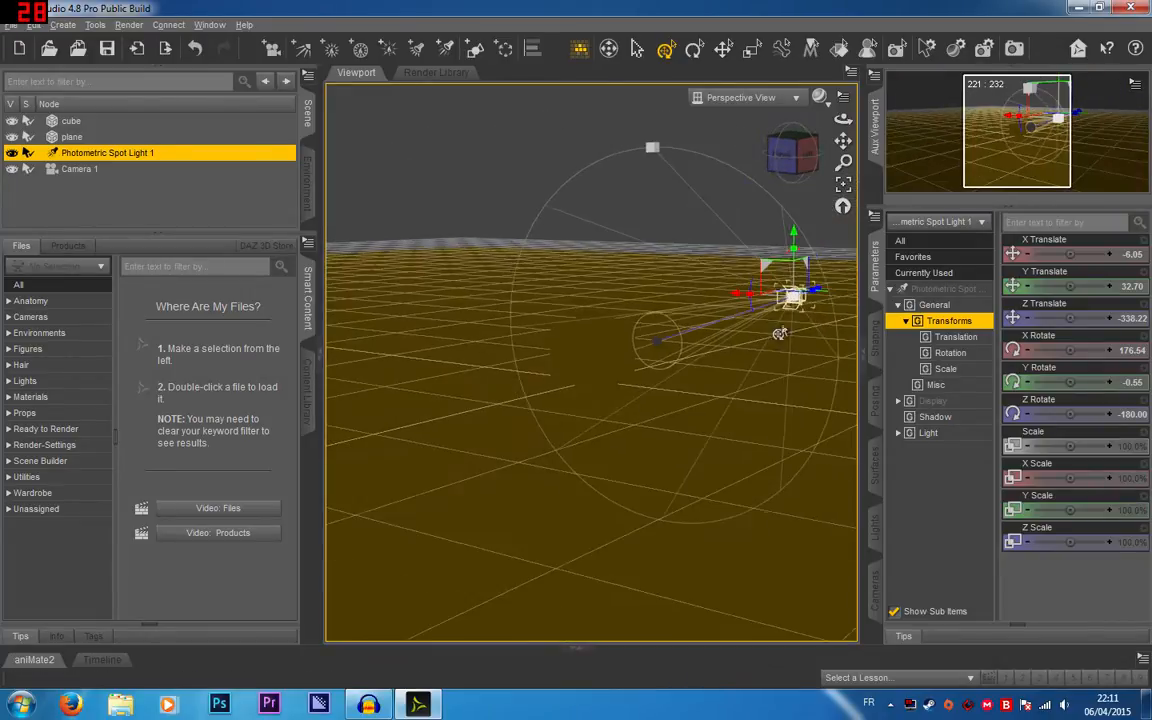
left_click(770, 97)
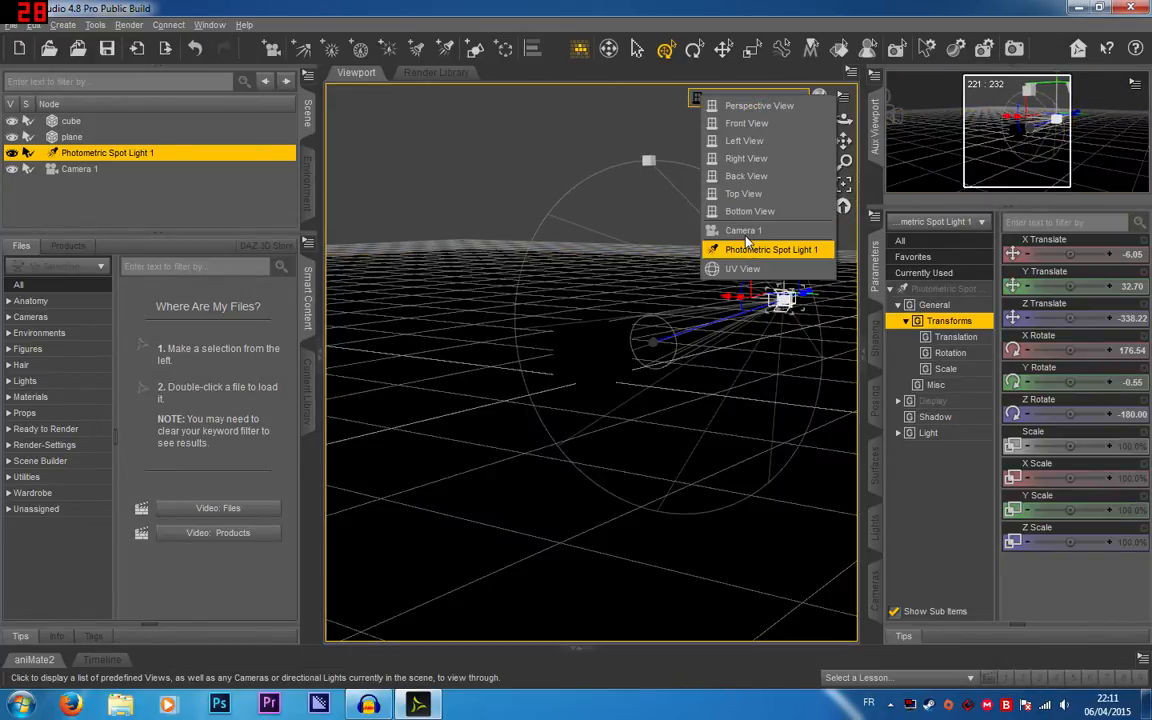
left_click(745, 231)
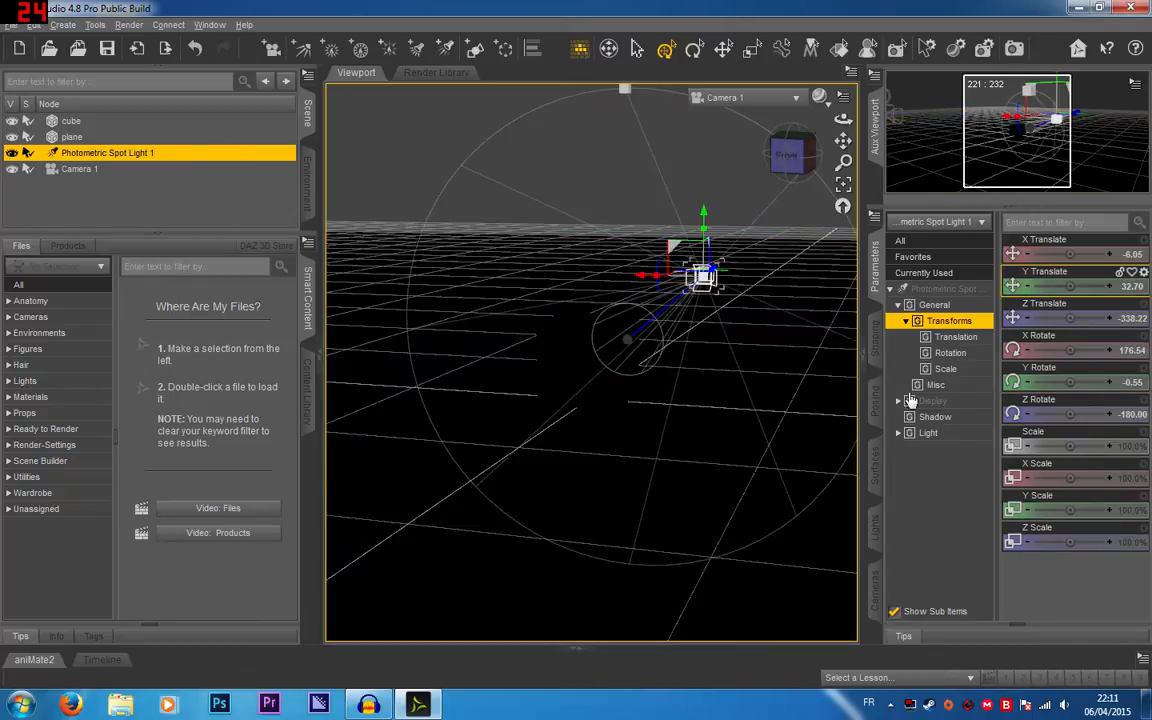
Examine the spot light's light settings, such as intensity, spread angle and light geometry.
left_click(878, 540)
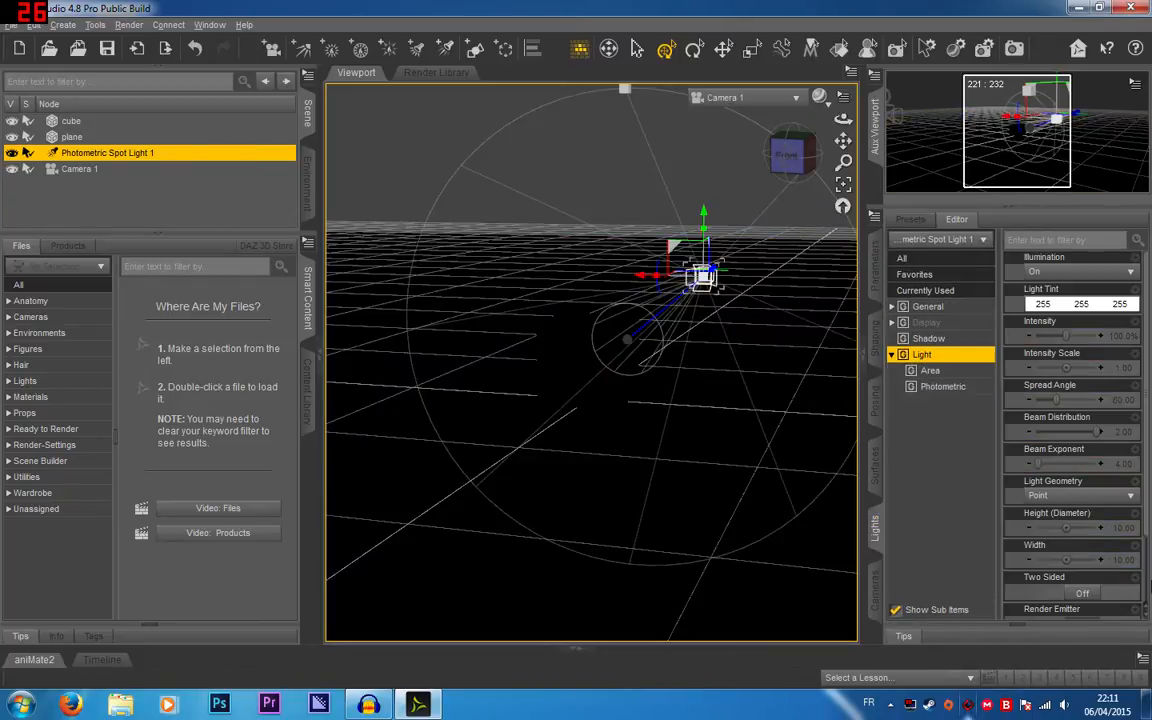
left_click(877, 250)
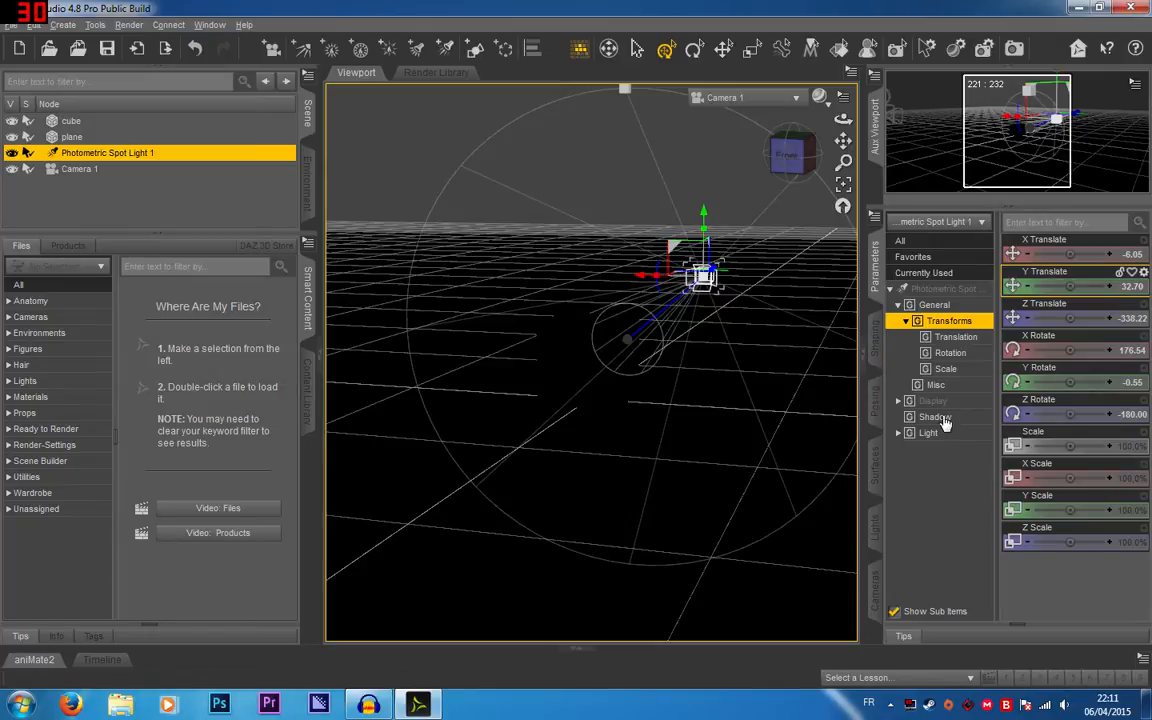
left_click(937, 417)
left_click(937, 417, "ctrl")
left_click(928, 433)
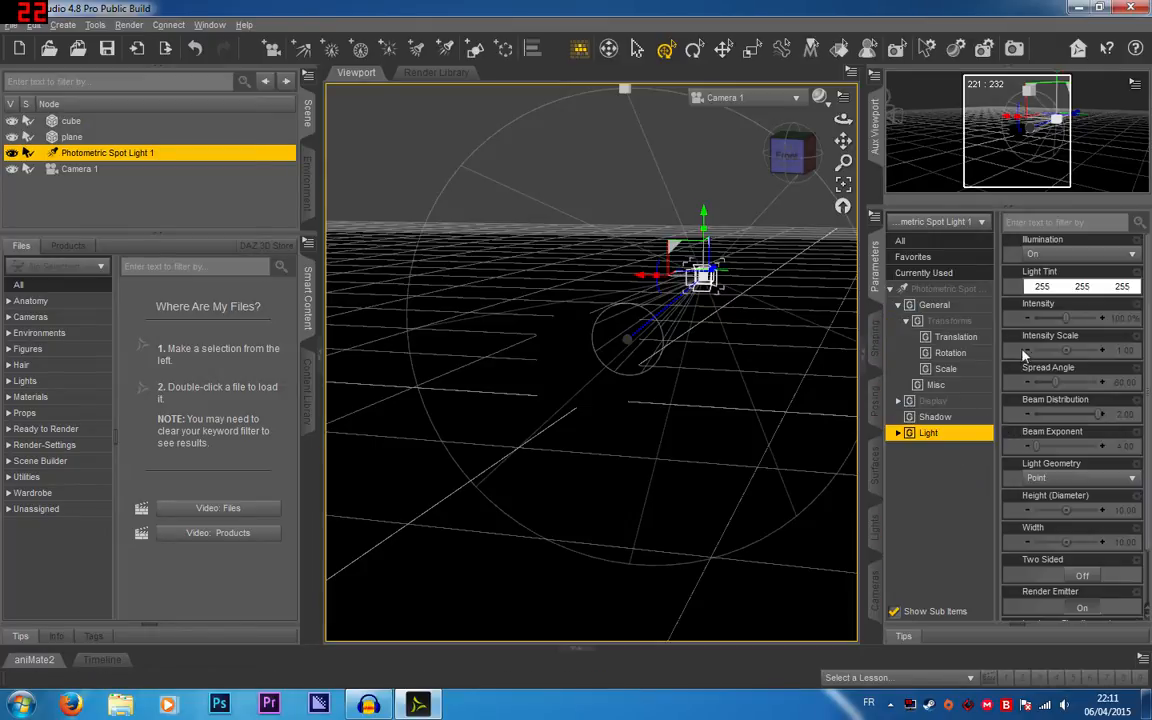
left_click(877, 530)
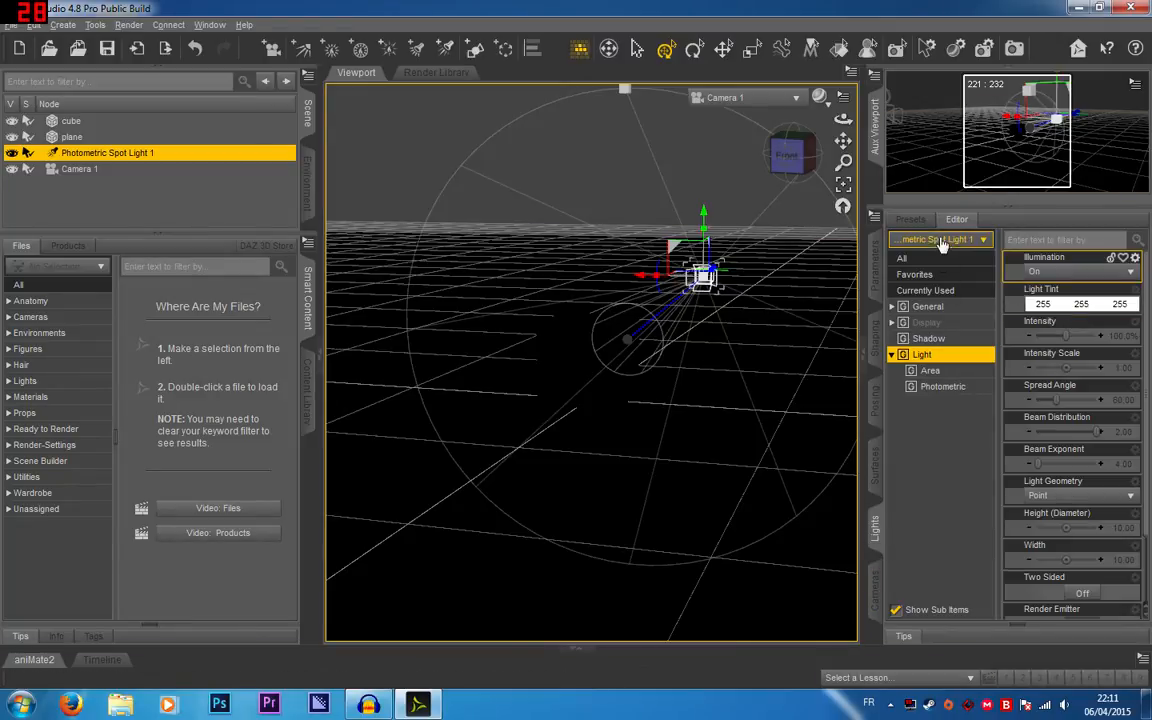
left_click(893, 355)
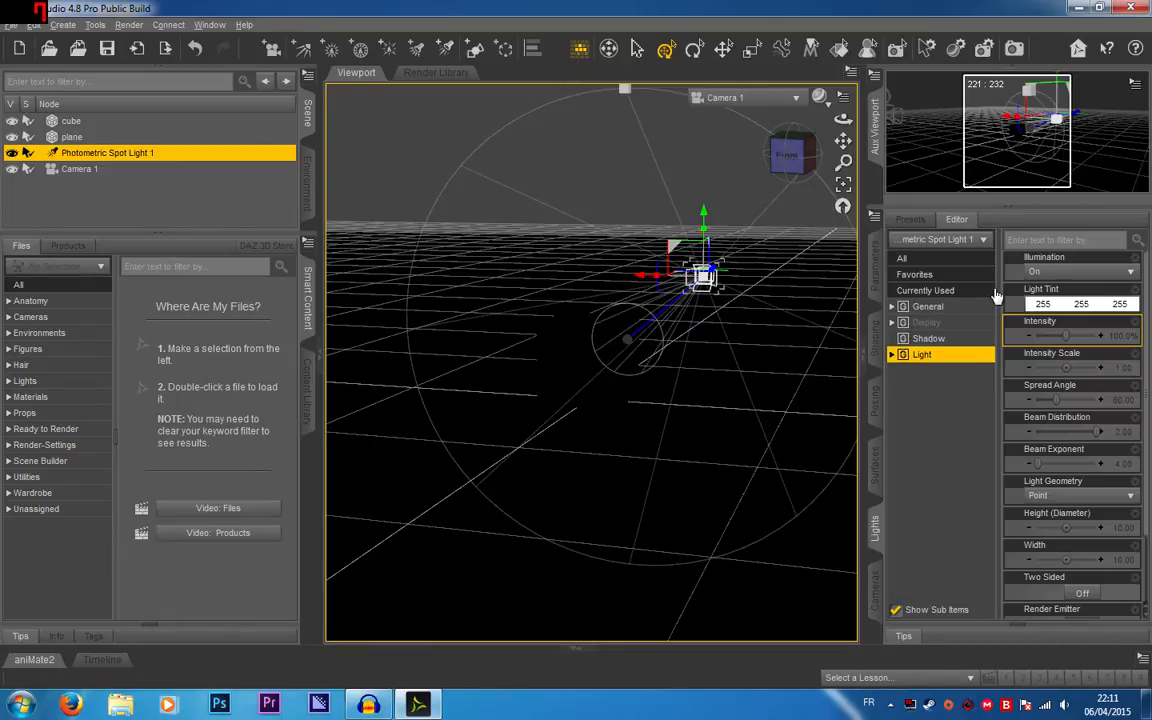
Examine the spot light's shadow settings, including the available shadow types, intensity and softness.
left_click(928, 339)
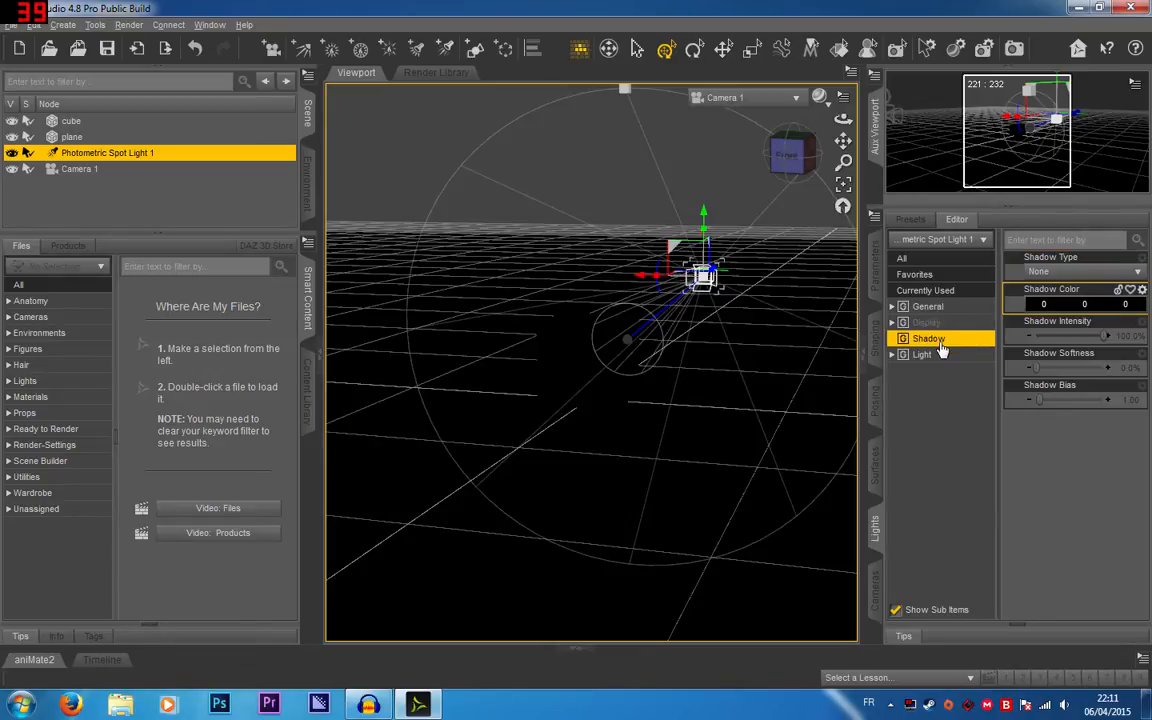
left_click(1100, 279)
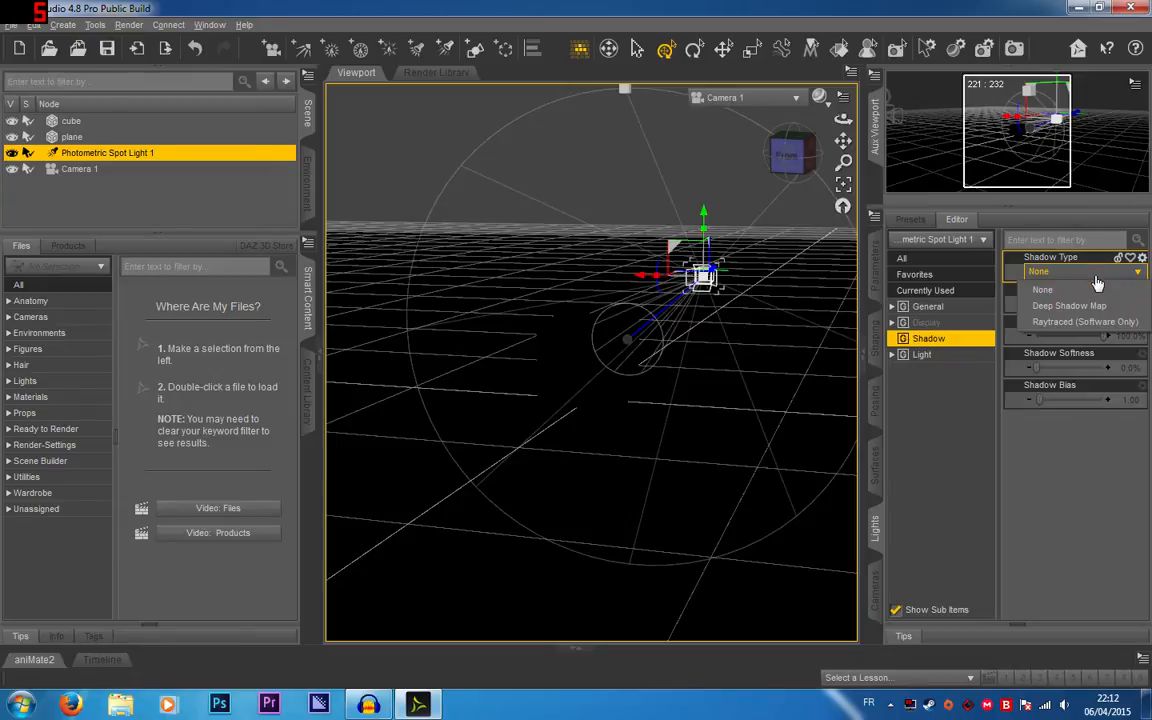
left_click(1089, 479)
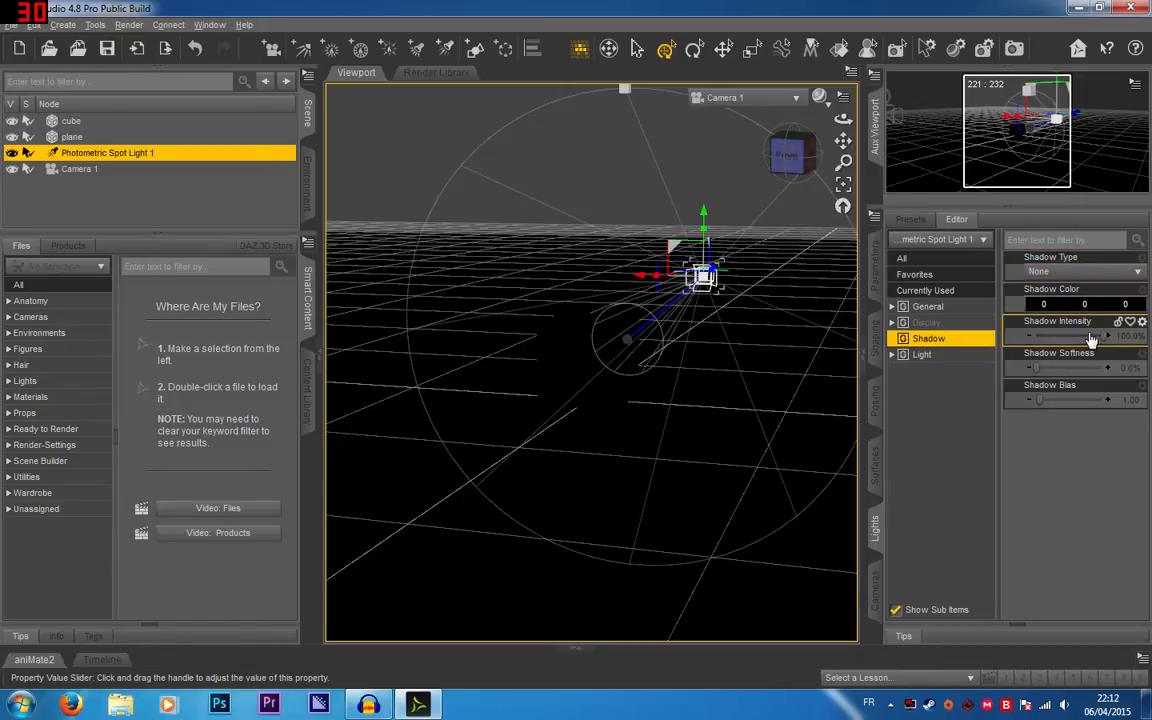
mouse_move(1036, 368)
left_mouse_down()
mouse_move(1128, 356)
mouse_move(1020, 374)
left_mouse_up()
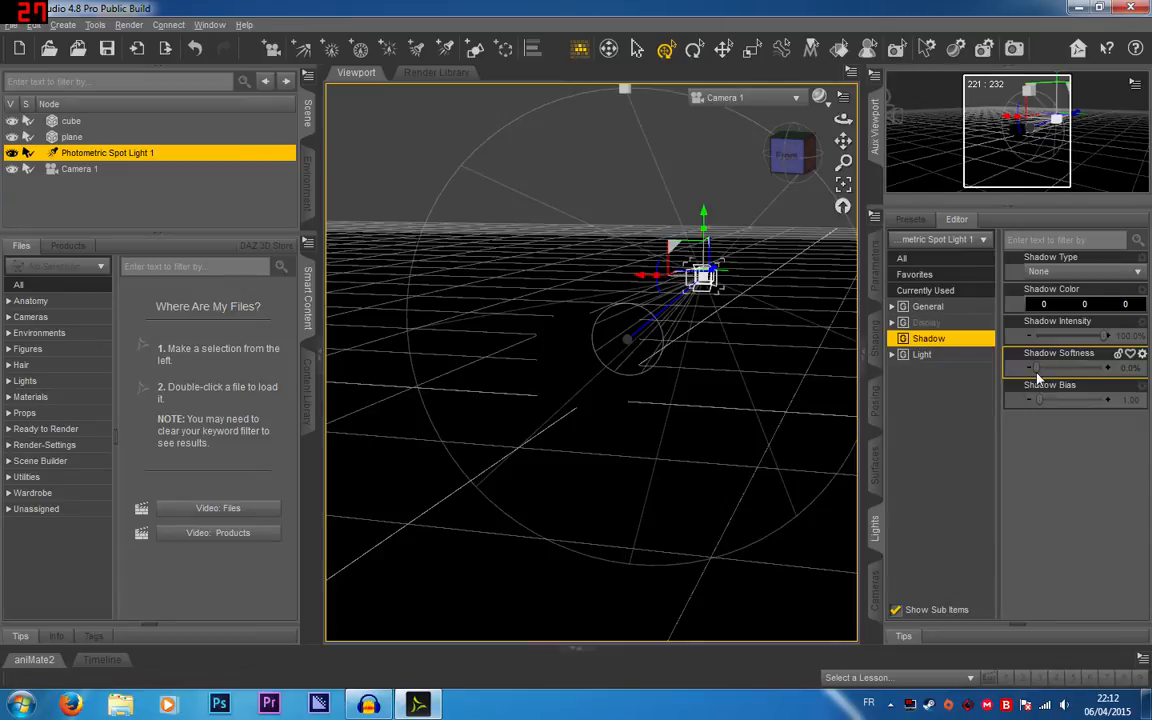
left_click_drag(1080, 368, 1092, 370)
left_click_drag(1107, 337, 1115, 337)
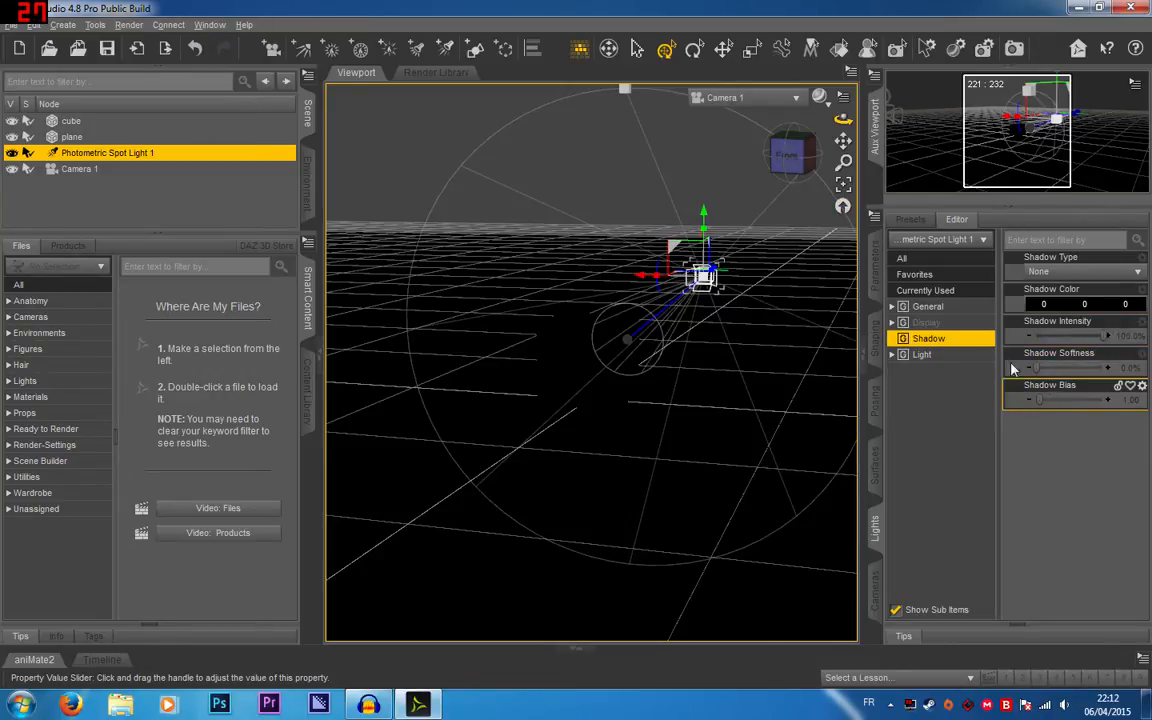
left_click(922, 354)
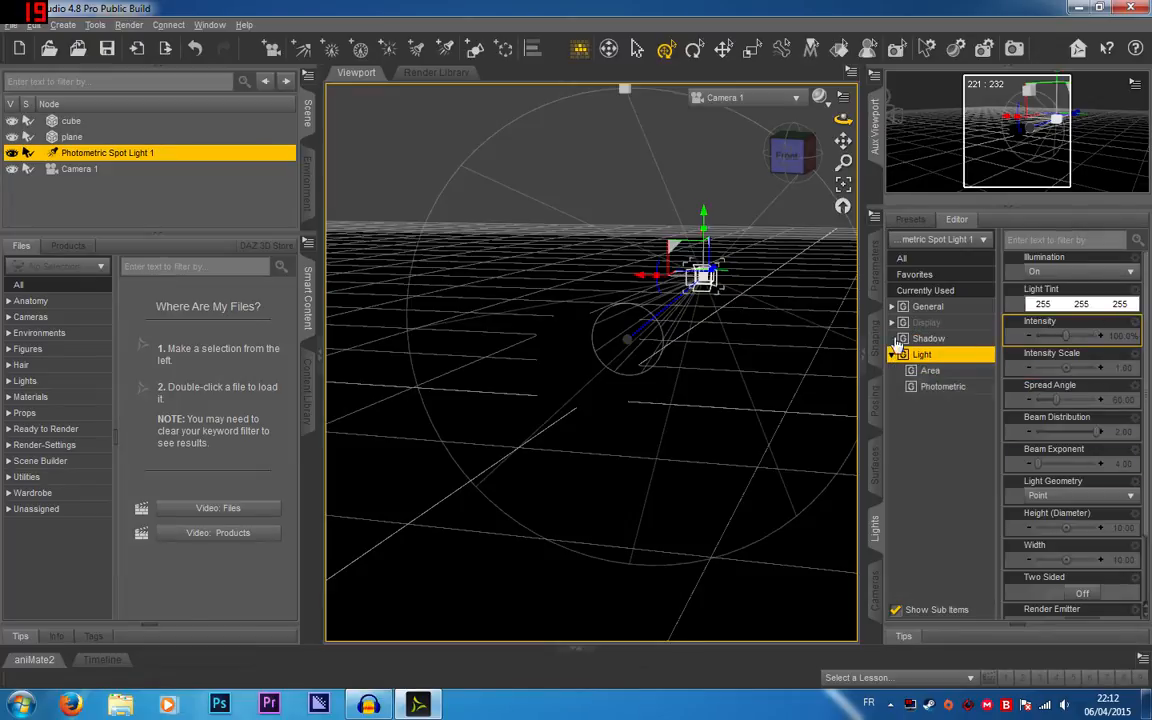
left_click(760, 97)
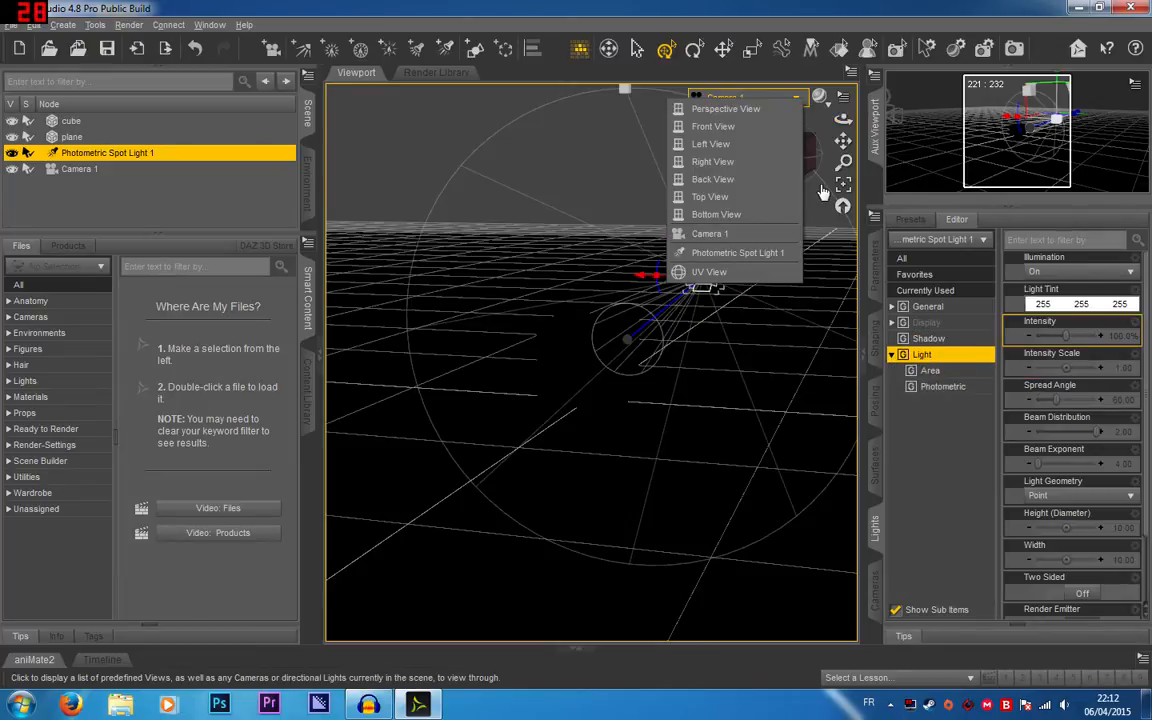
left_click(819, 98)
Open the Render Settings and set the Environment Mode to Scene Only.
left_click(985, 48)
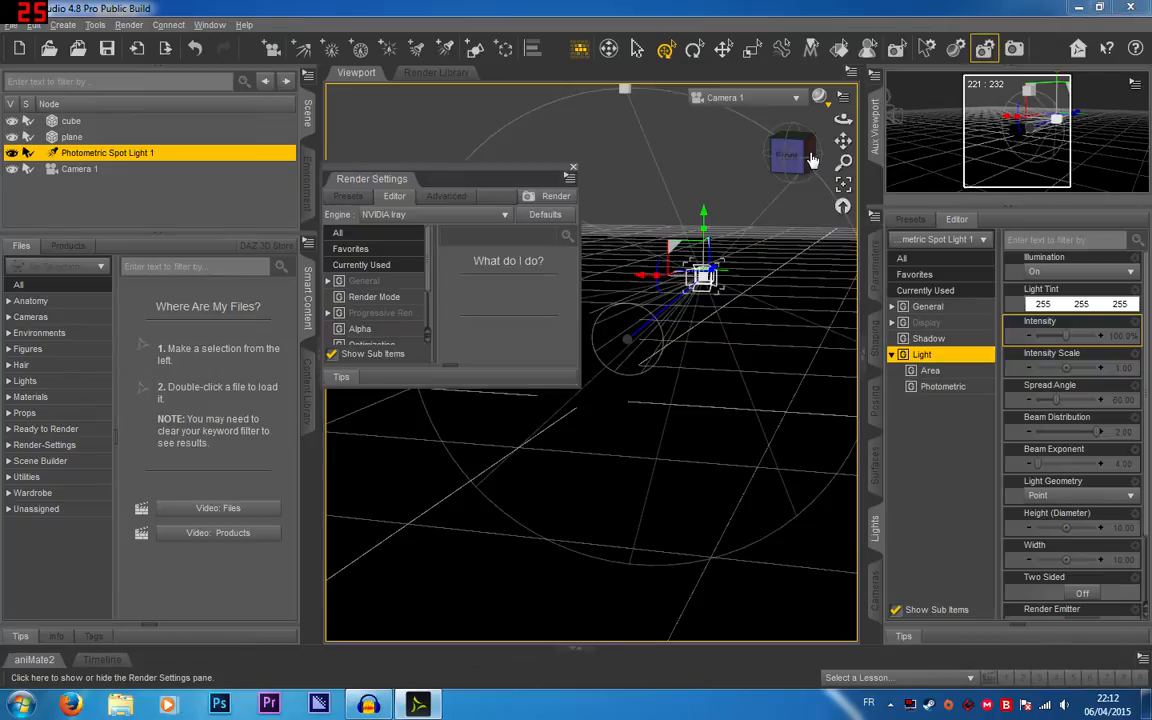
left_click(372, 297)
scroll(372, 300, "down", 2)
left_click(372, 337)
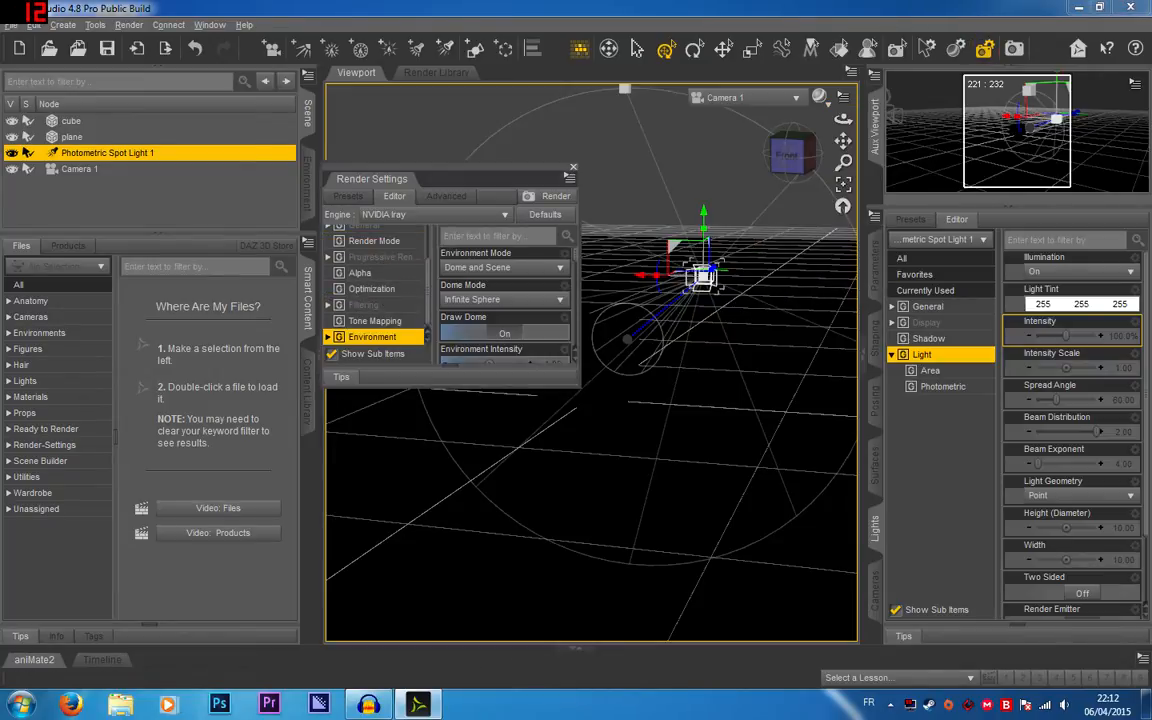
left_click(490, 267)
left_click(465, 303)
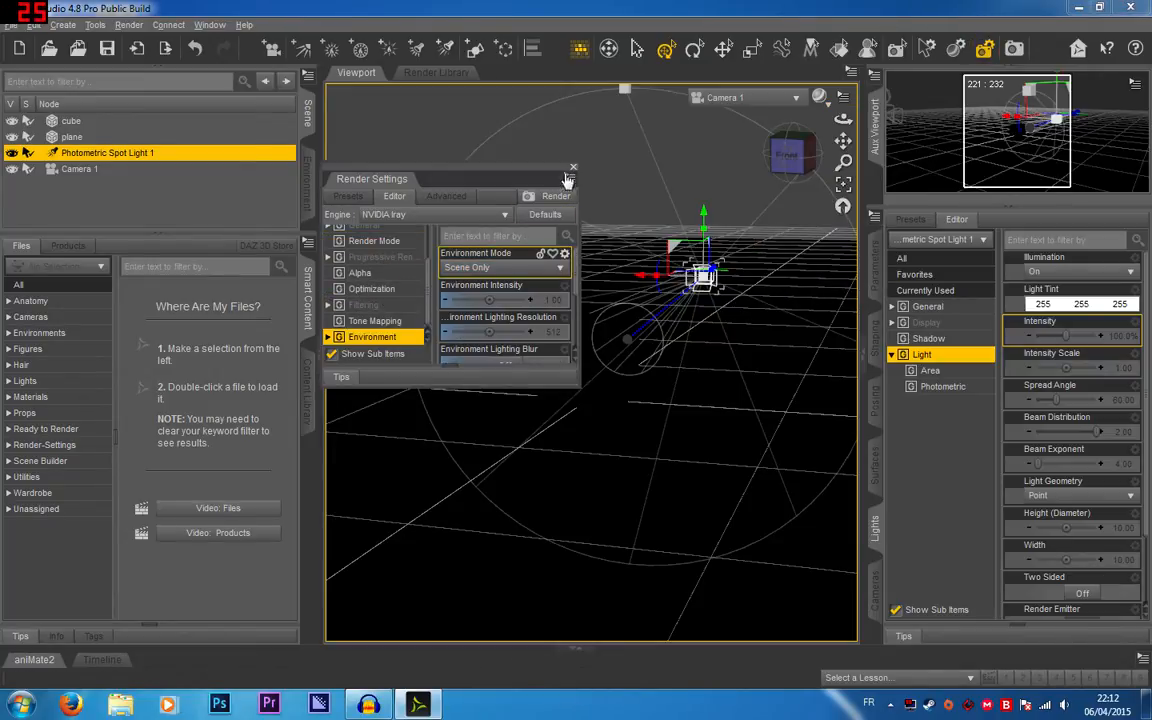
Turn on Environment Lighting Blur in the environment settings and close the Render Settings.
scroll(481, 364, "down", 3)
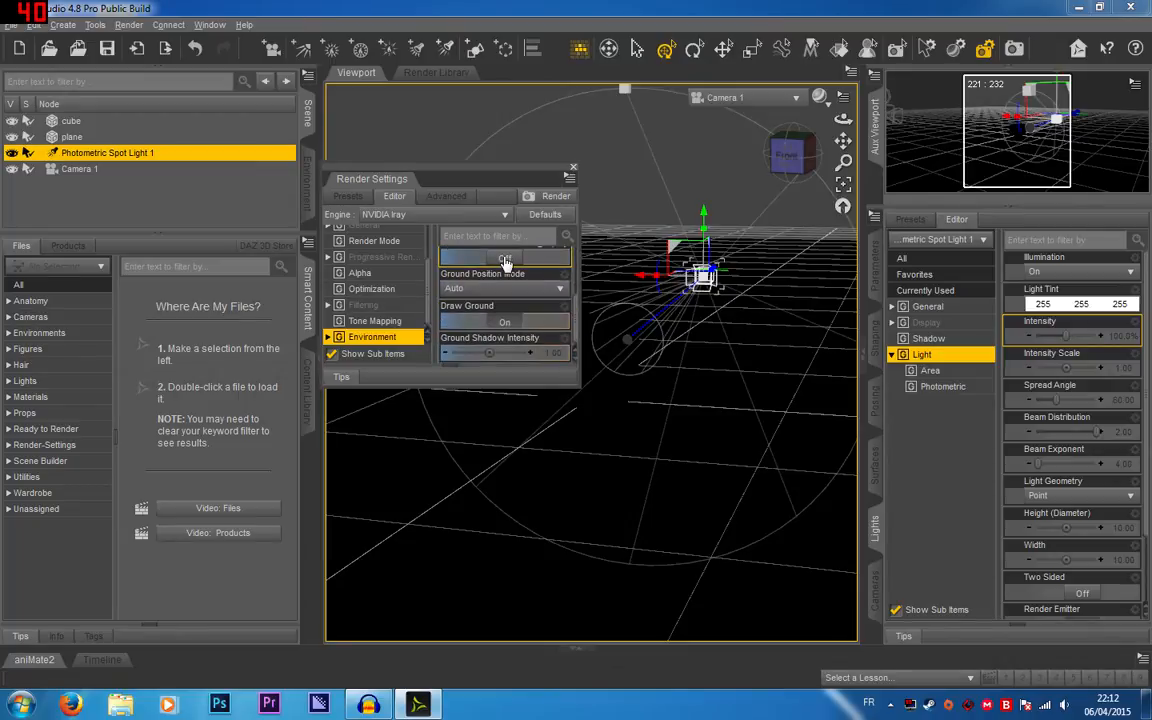
left_click(506, 260)
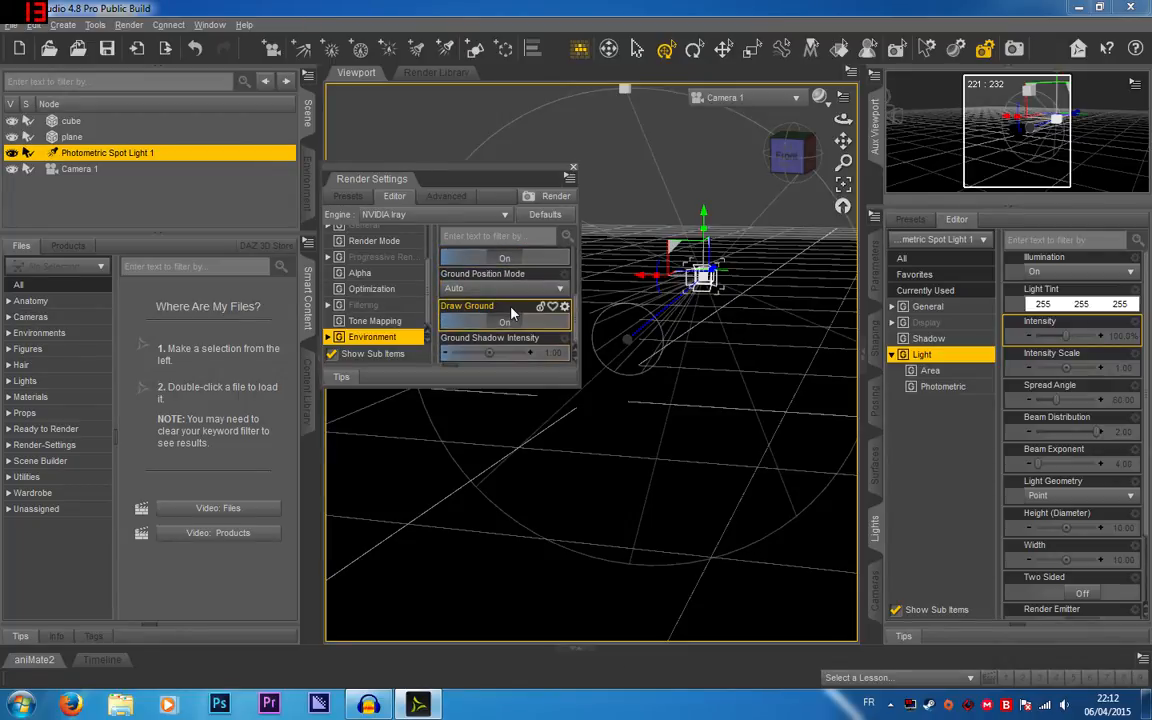
scroll(512, 313, "up", 3)
left_click(569, 176)
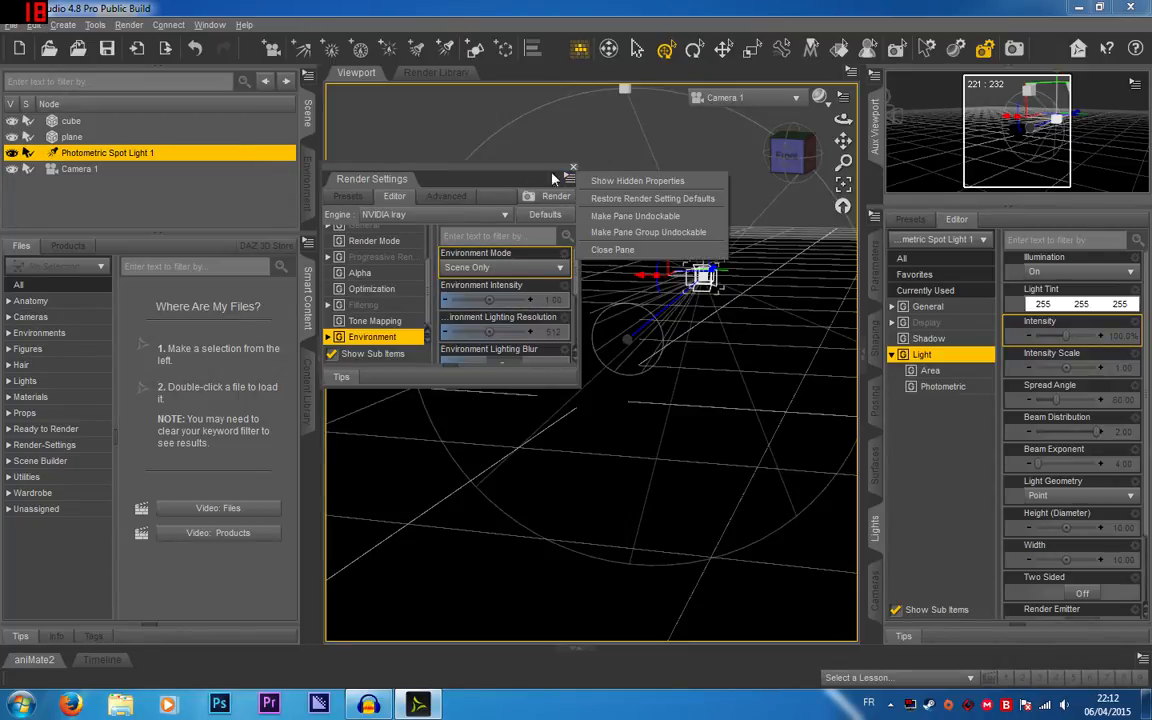
left_click(612, 249)
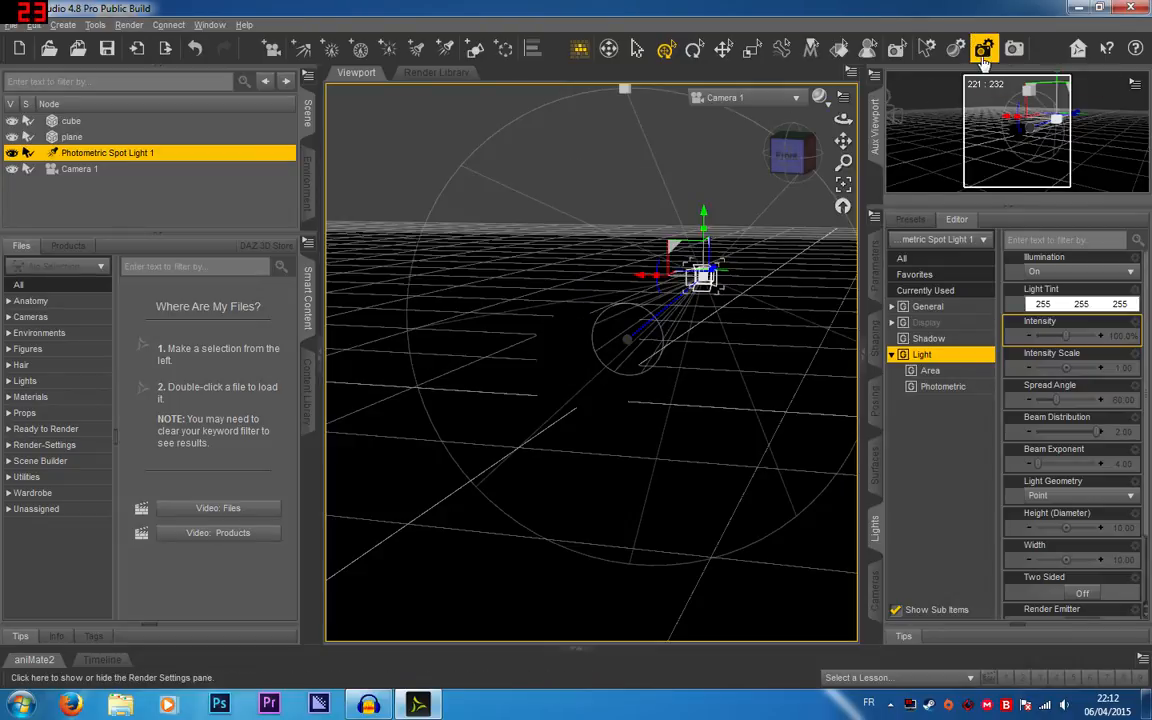
Switch the Camera 1 viewport to a rendered draw style, view the scene with the spot light deselected, then reselect the light.
left_click(816, 98)
left_click(834, 285)
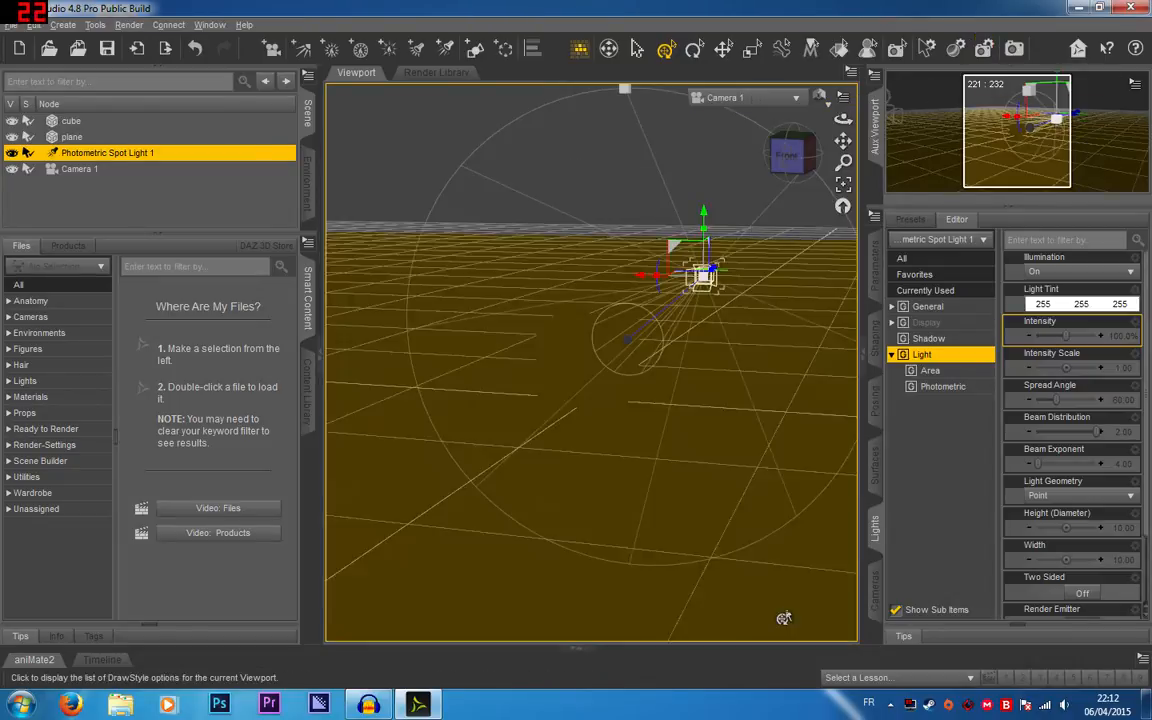
left_click(709, 152)
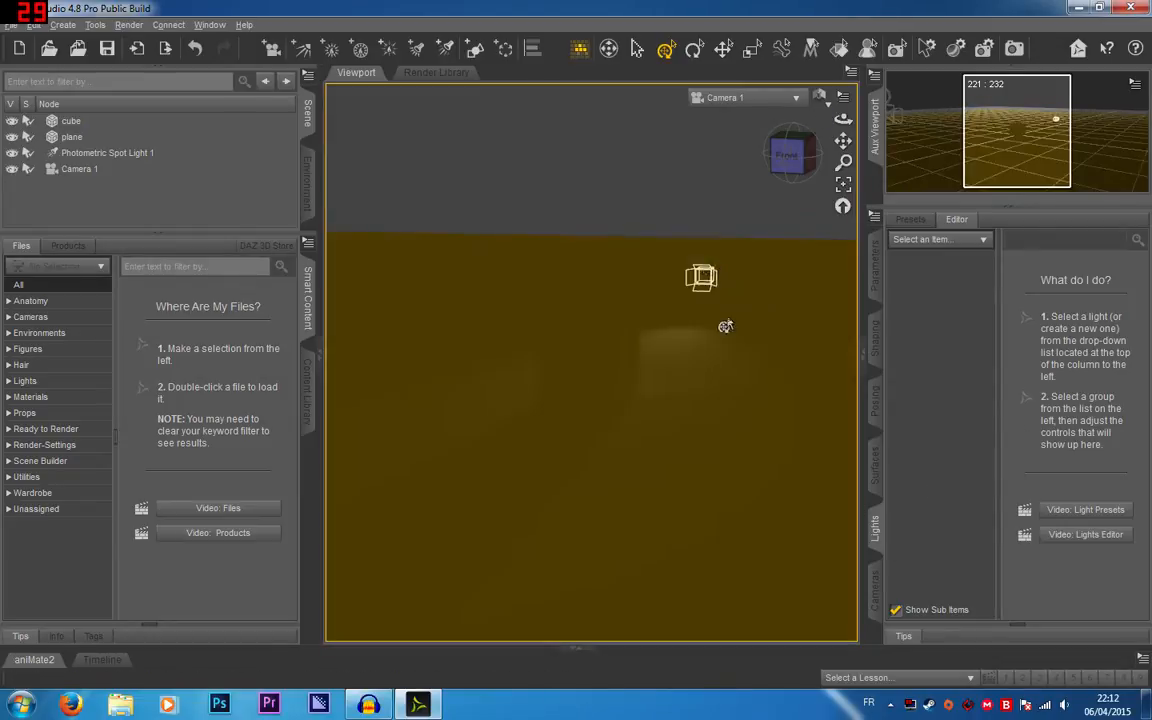
left_click(701, 277)
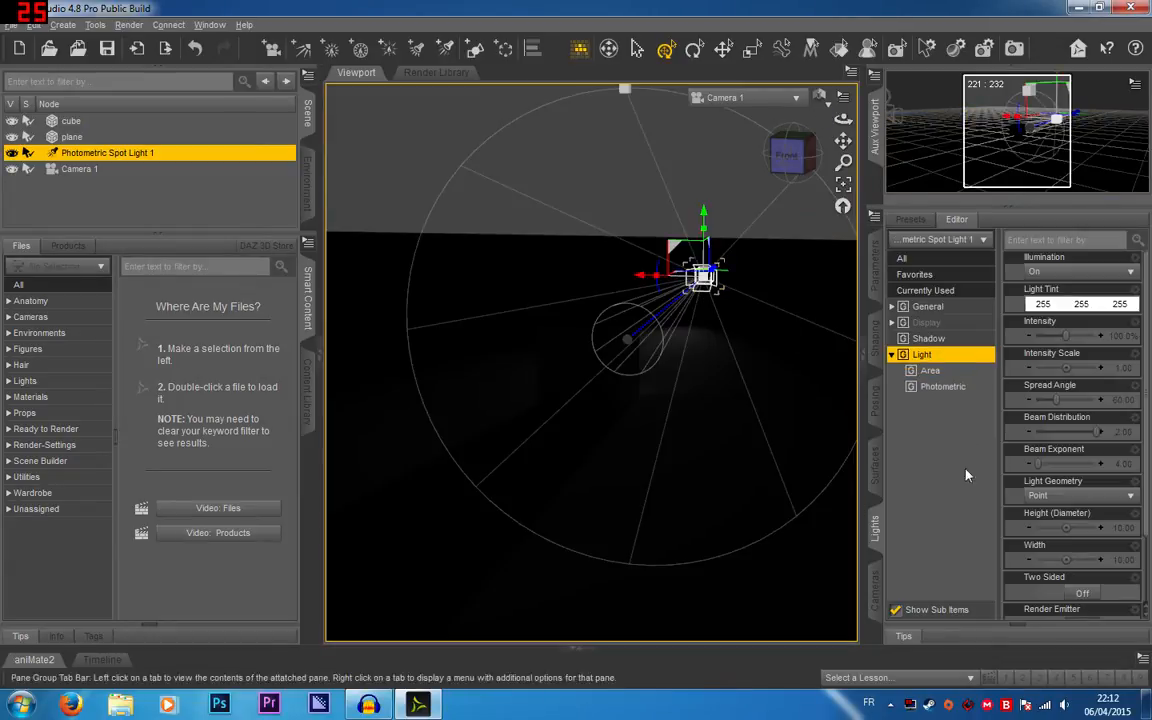
Examine the spot light's shadow, area and photometric settings, then return to its full light settings.
left_click(935, 339)
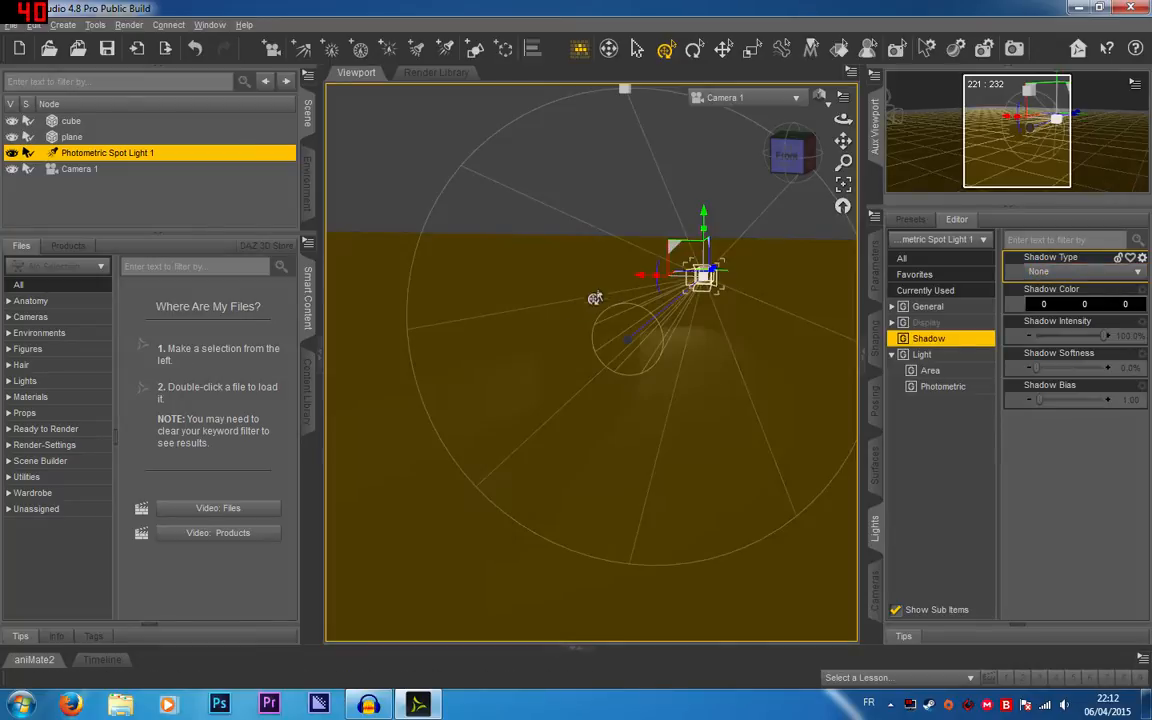
left_click(930, 370)
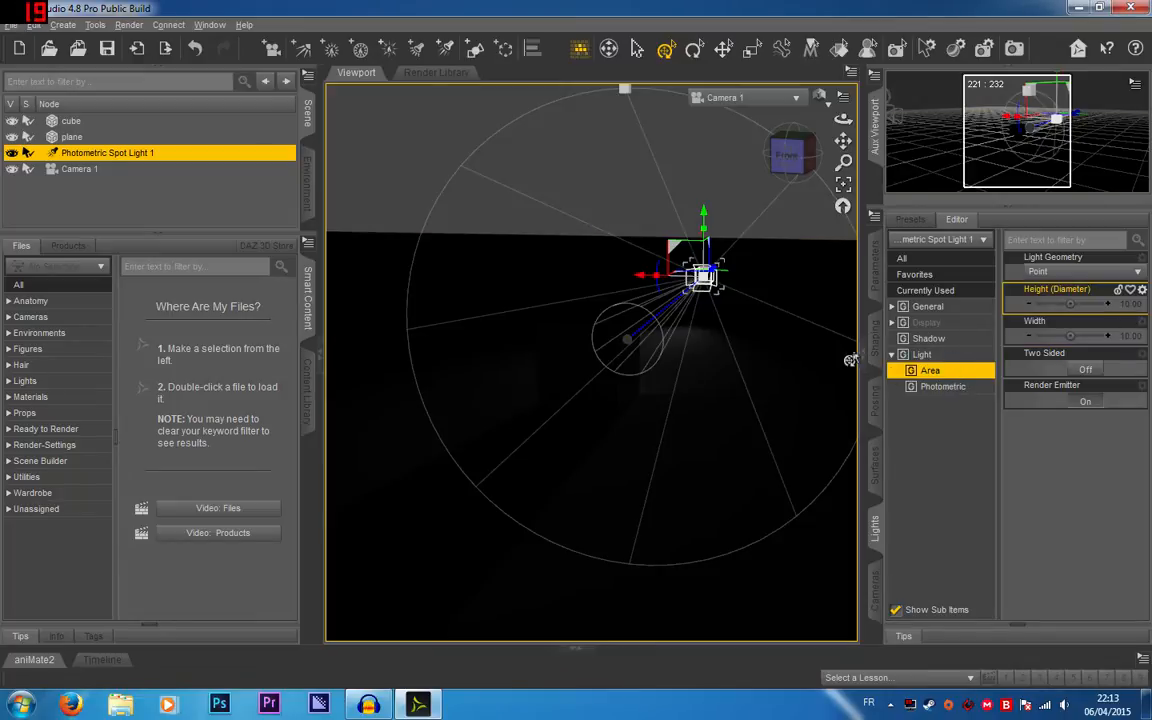
left_click(921, 354)
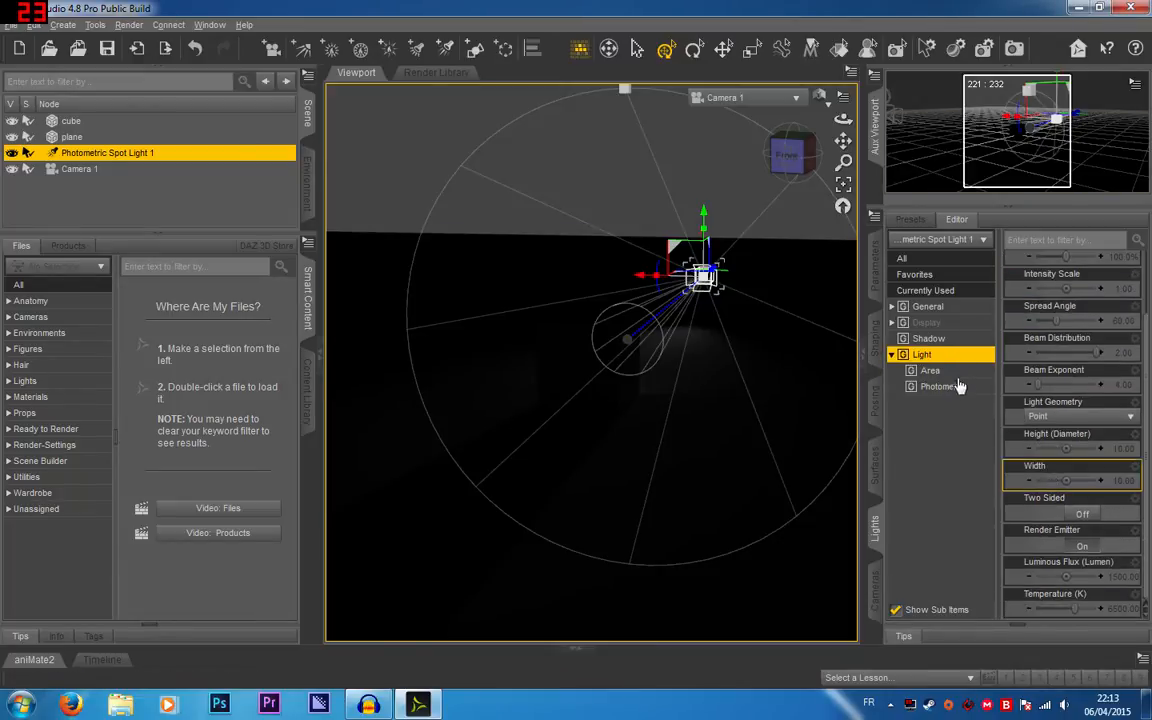
left_click(972, 389)
left_click(961, 372)
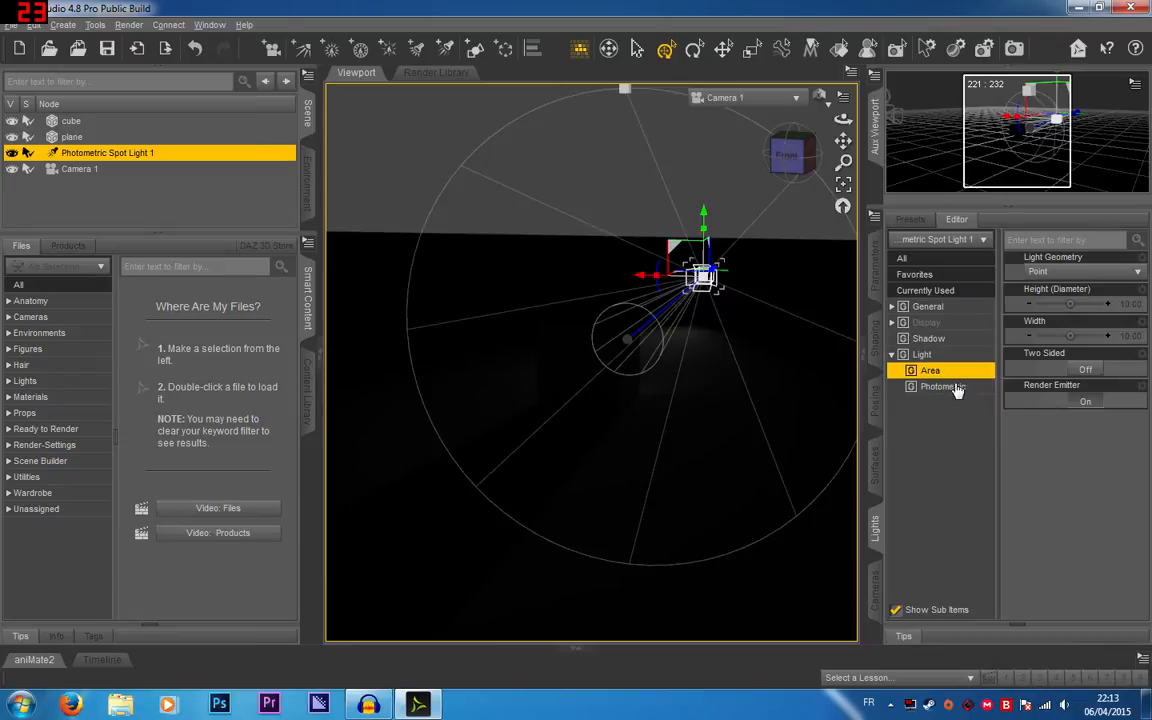
left_click(956, 387)
left_click(982, 358)
left_click(945, 371)
left_click(980, 355)
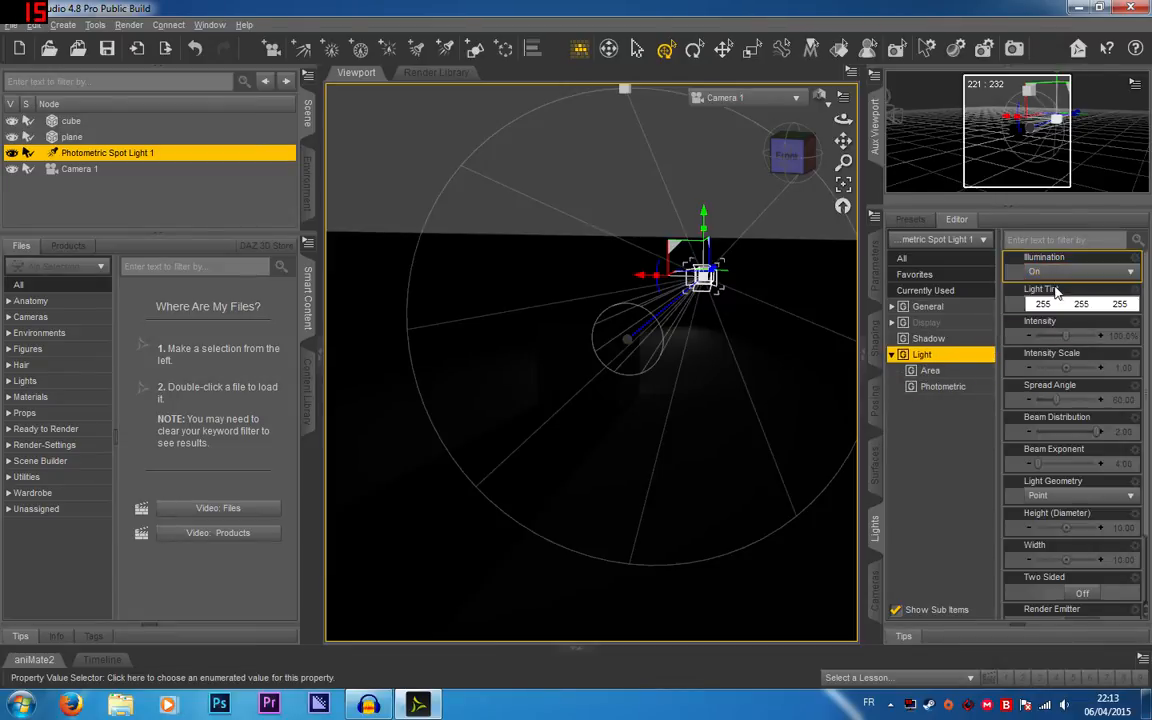
Switch the spot light's Illumination to Off and restore it to On.
left_click(1070, 280)
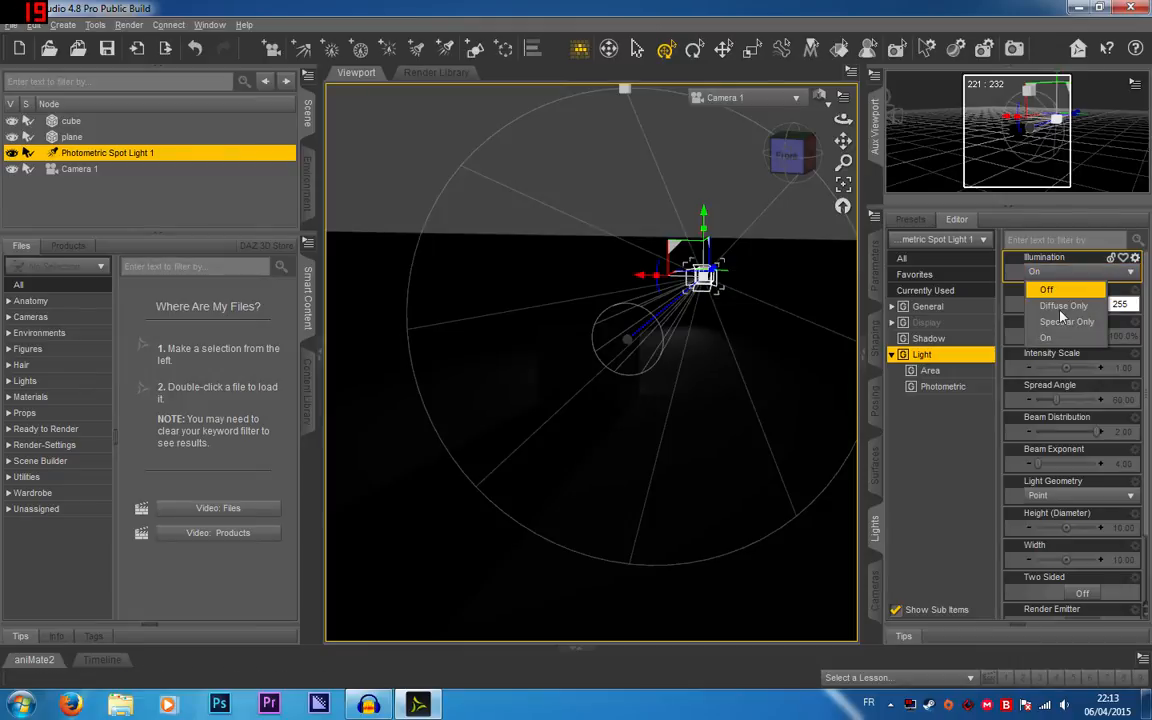
left_click(1058, 289)
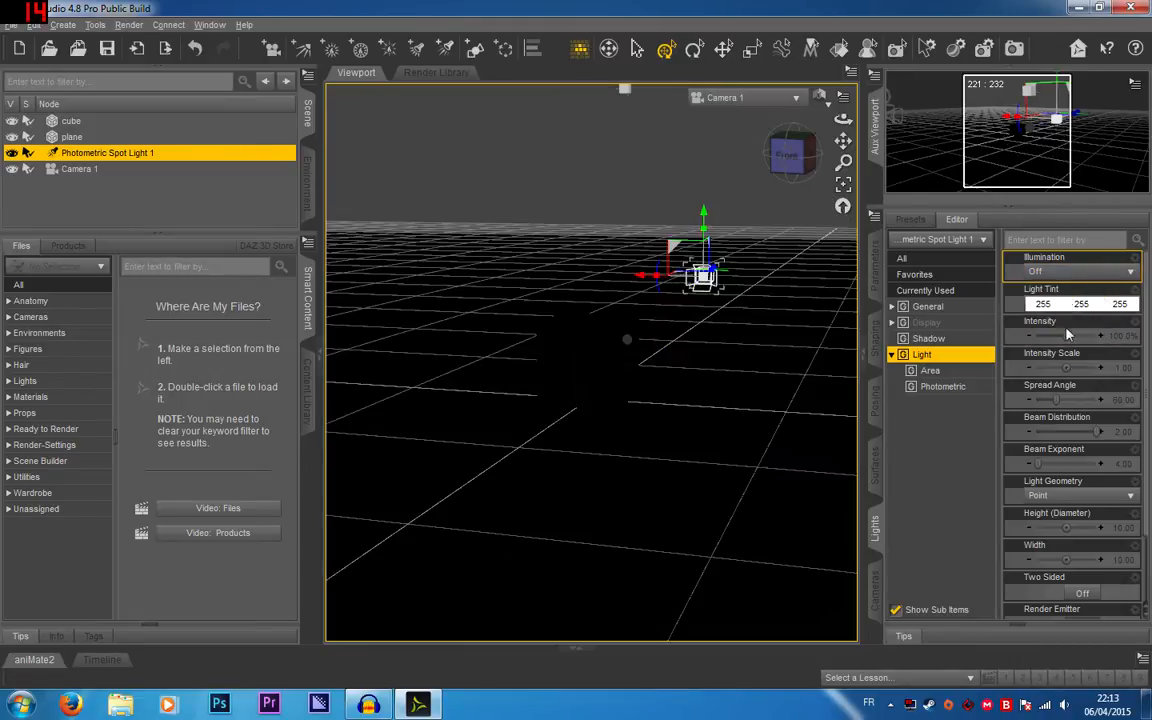
left_click(1065, 273)
left_click(1040, 336)
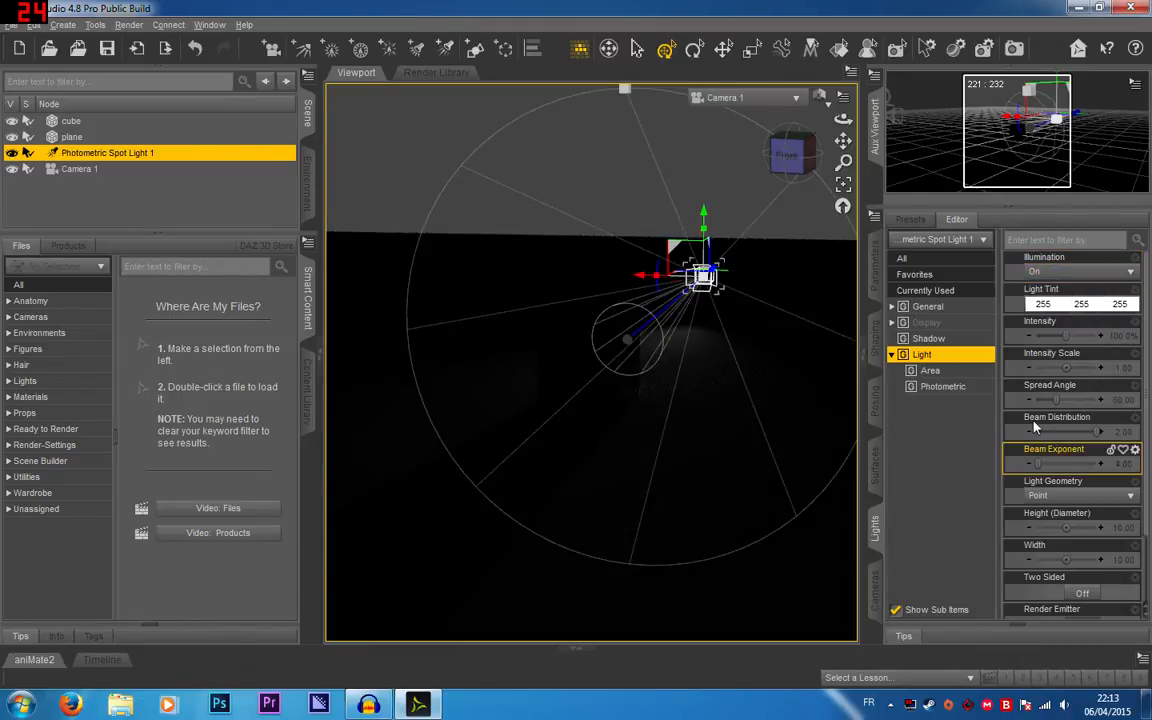
Try the light tints 0, 128, 192 and 0, 255, 255 on the spot light.
left_click(1068, 306)
left_click(509, 274)
left_click(672, 468)
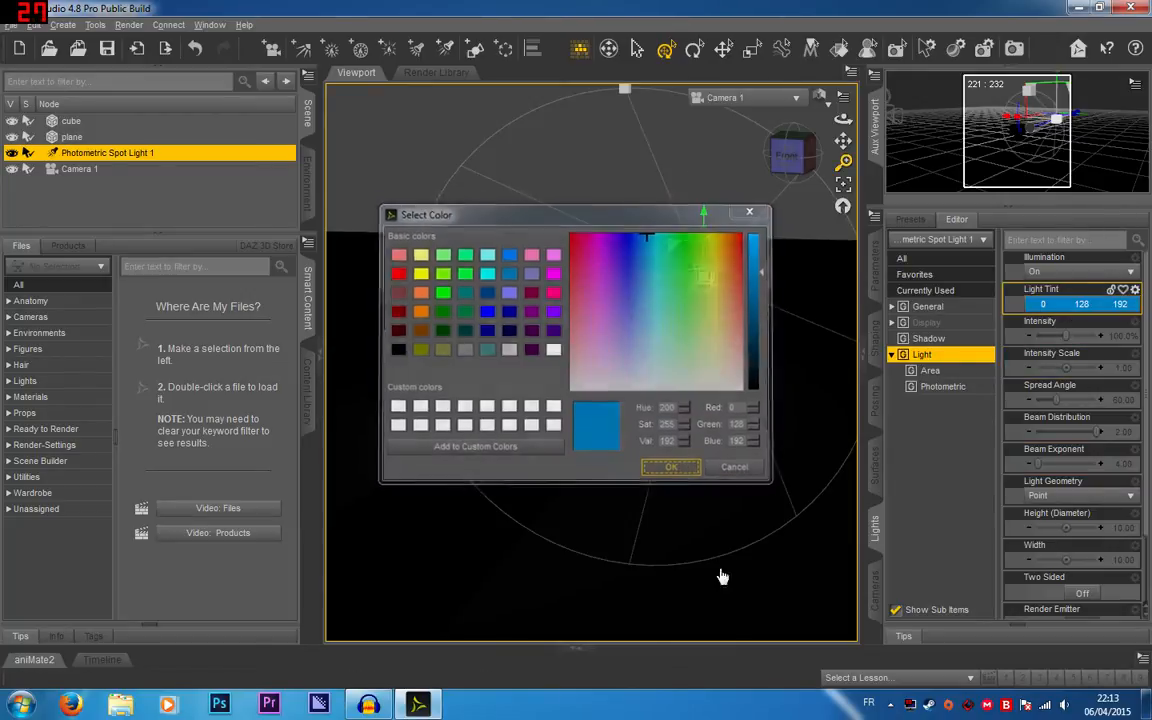
left_click(1077, 303)
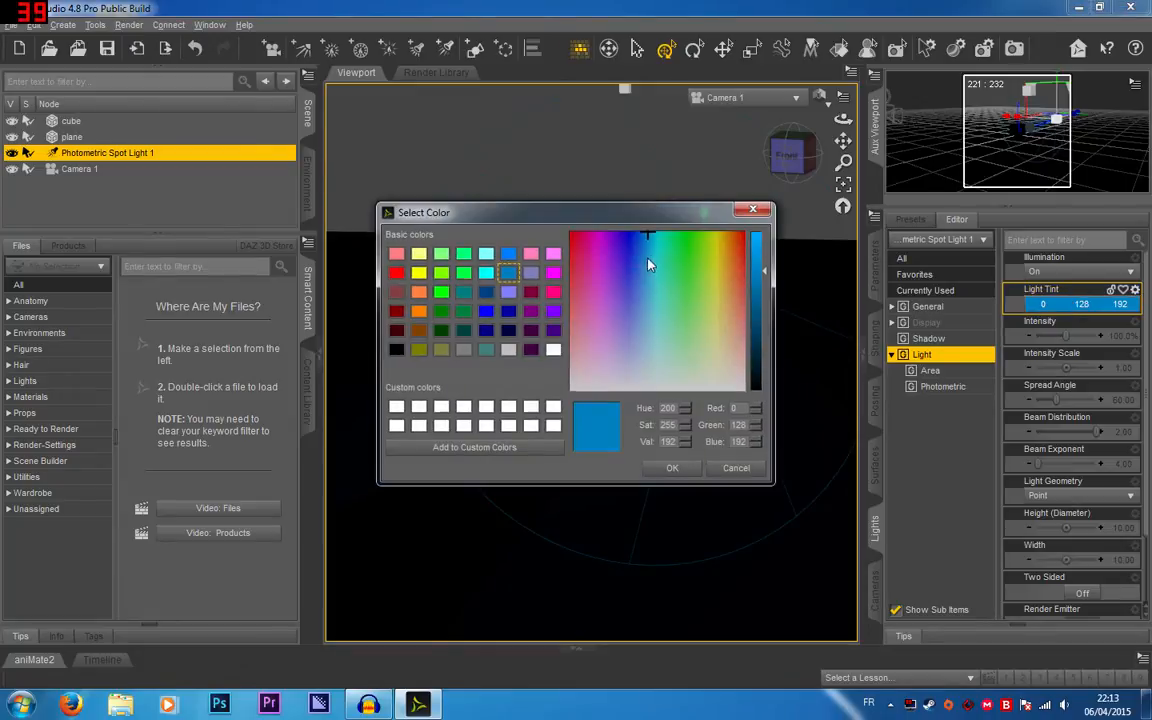
left_click(485, 274)
left_click(672, 468)
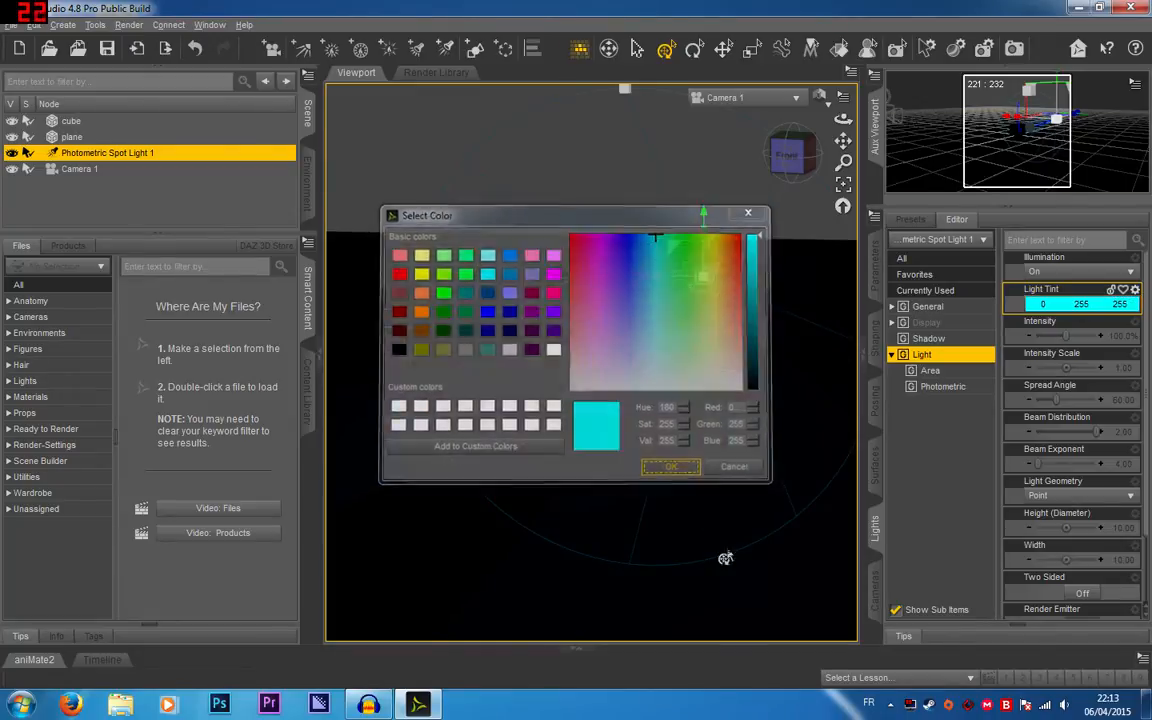
Set the spot light's Light Tint to blue 0, 128, 255, view the scene with the light deselected, and reselect it.
left_click(1077, 303)
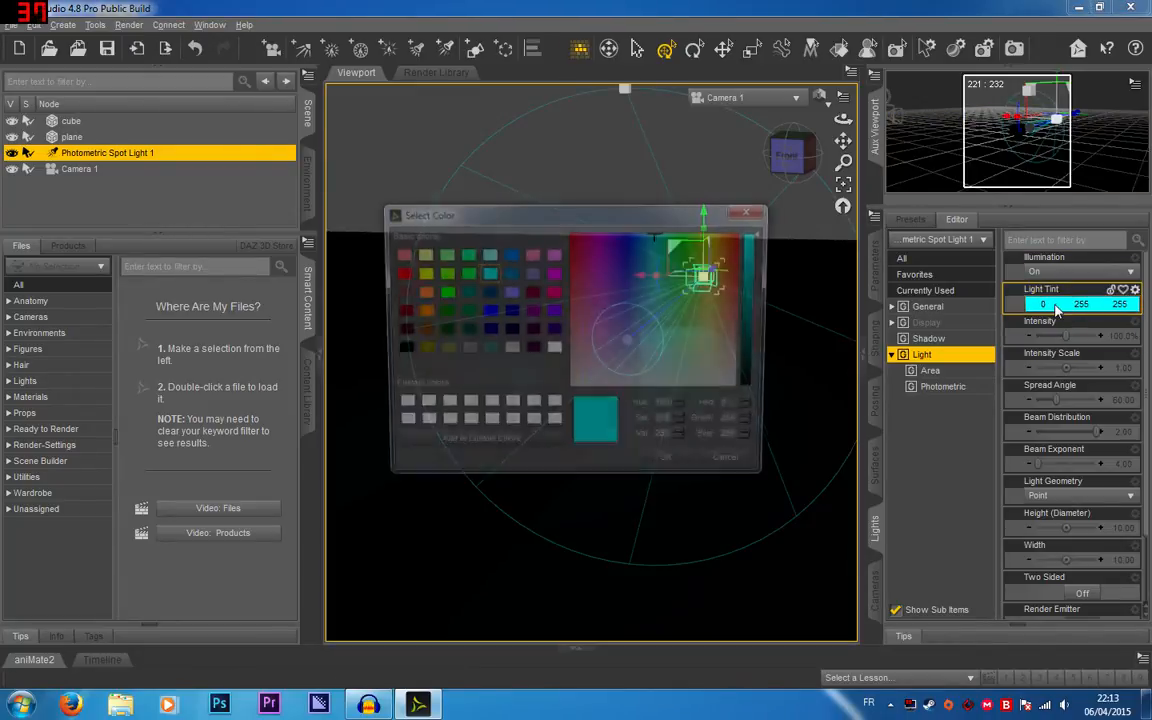
left_click(509, 254)
left_click(682, 469)
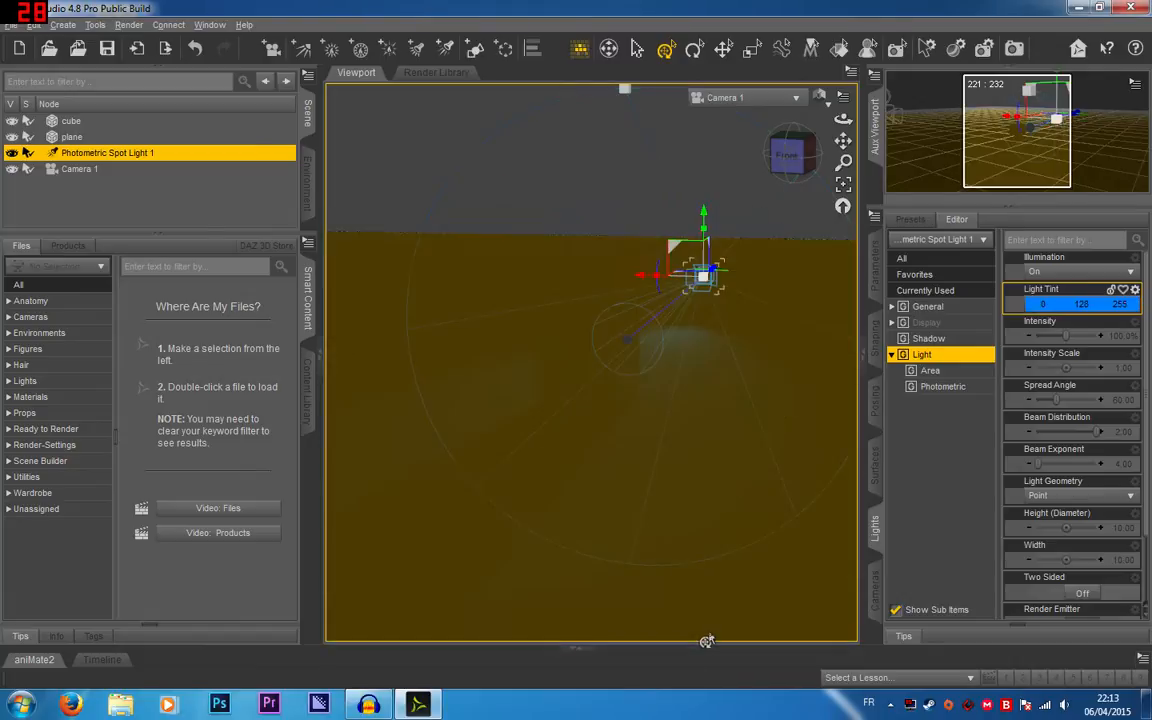
left_click(794, 385)
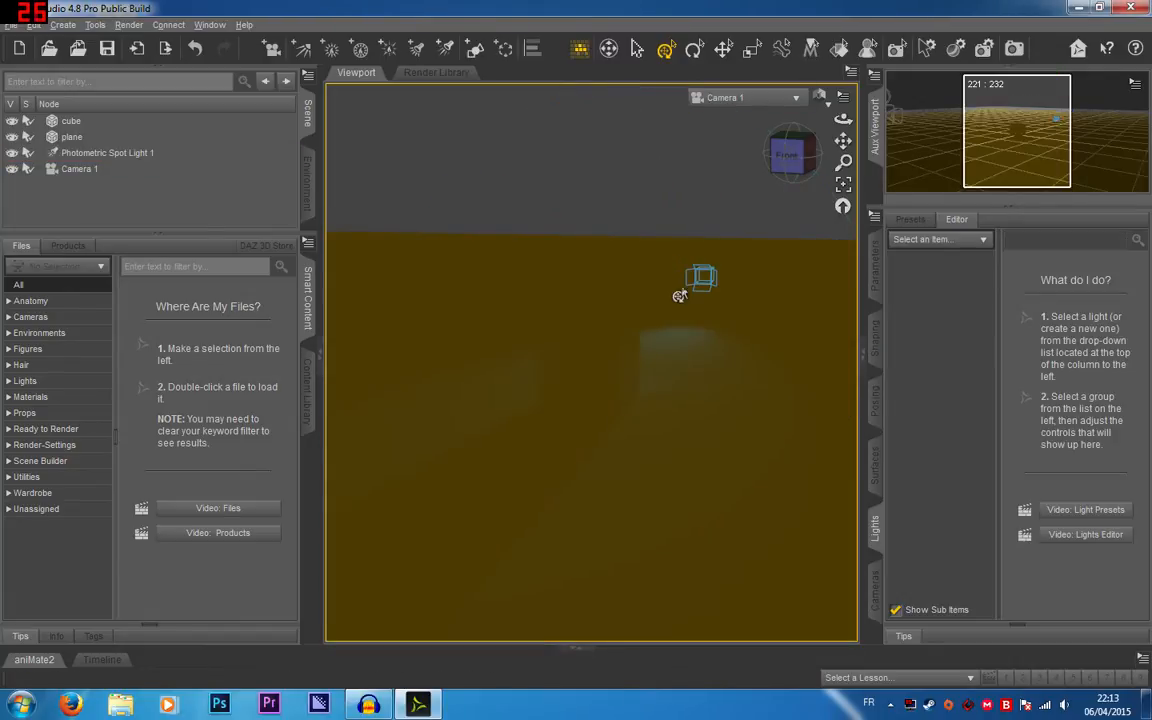
left_click(700, 278)
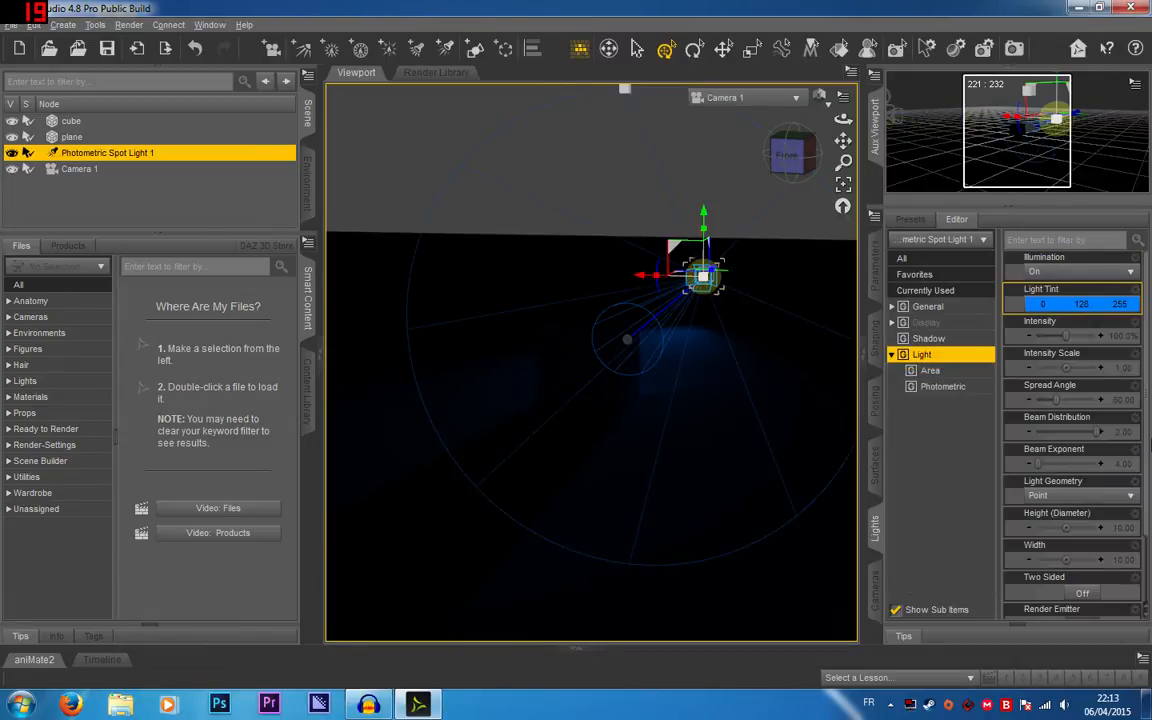
Compare the spot light's Intensity at 0% and 200%, leaving it at 200%.
left_click_drag(1066, 337, 1038, 333)
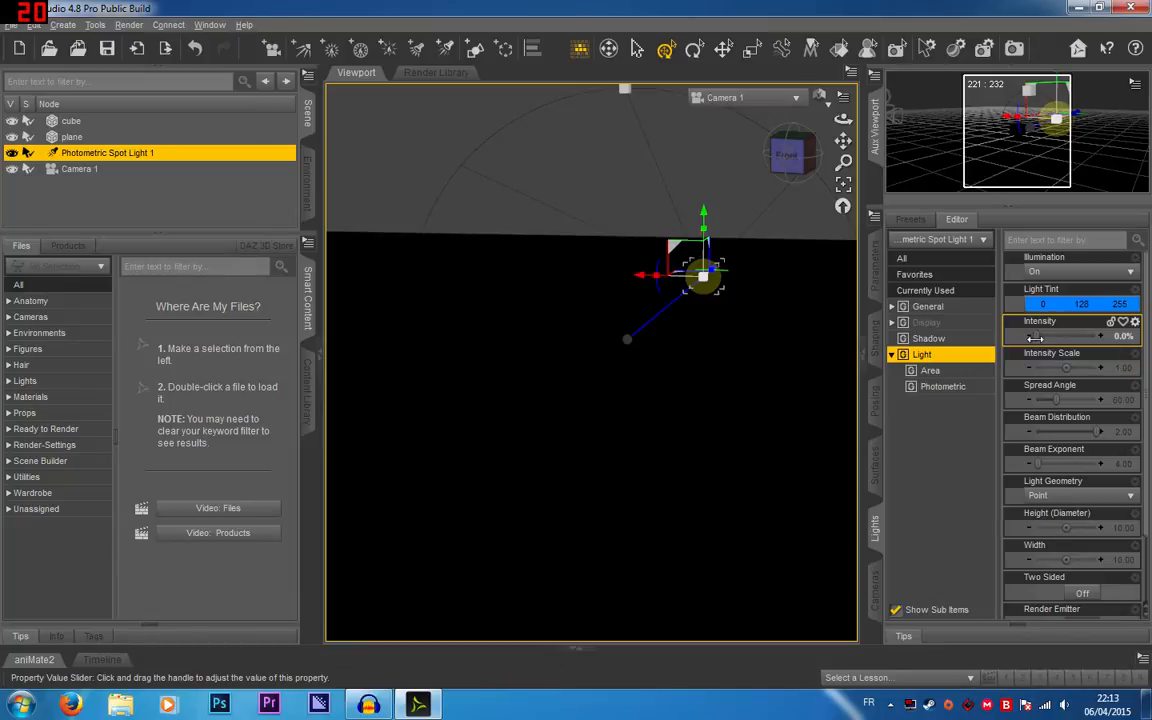
left_click(1130, 338)
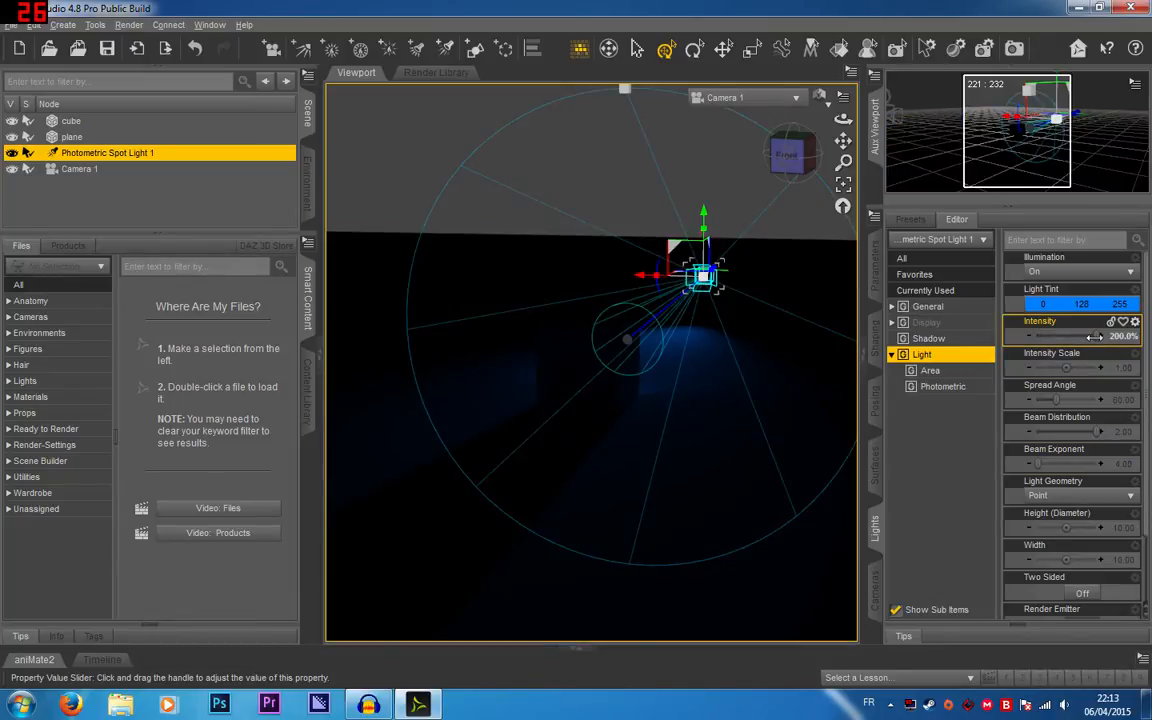
left_click_drag(1096, 337, 1036, 337)
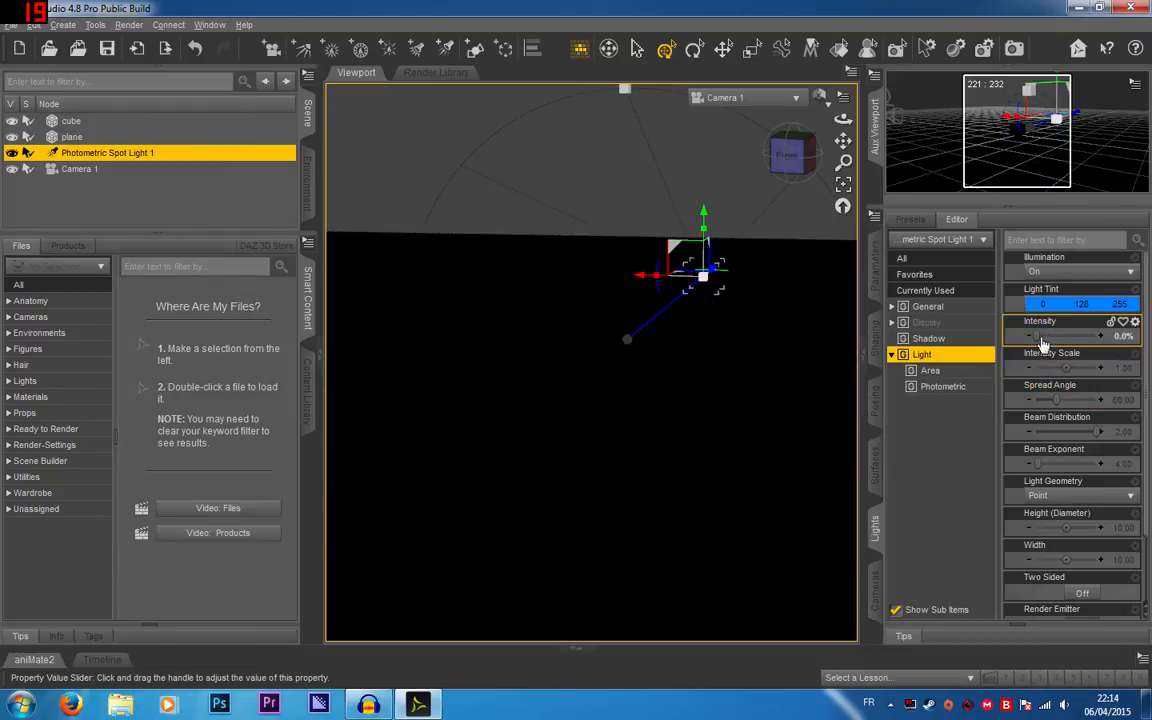
left_click_drag(1036, 337, 1124, 337)
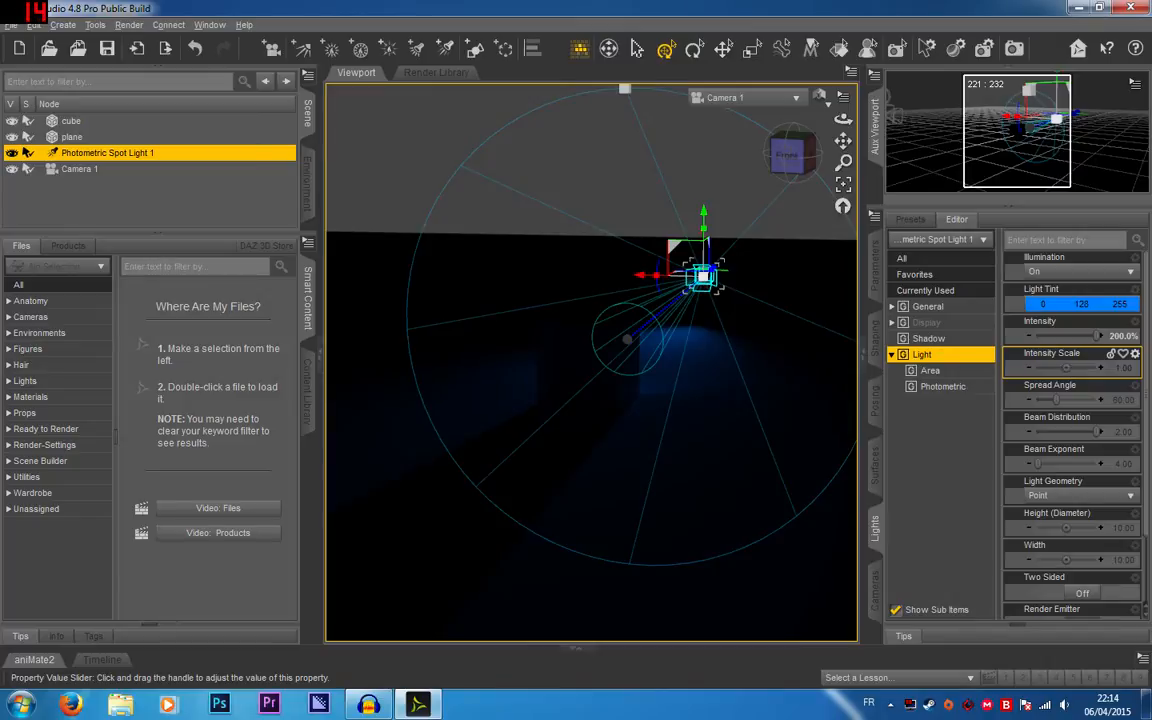
Reset the spot light's Intensity Scale to its default and narrow its Spread Angle to 14.40.
right_click(1046, 361)
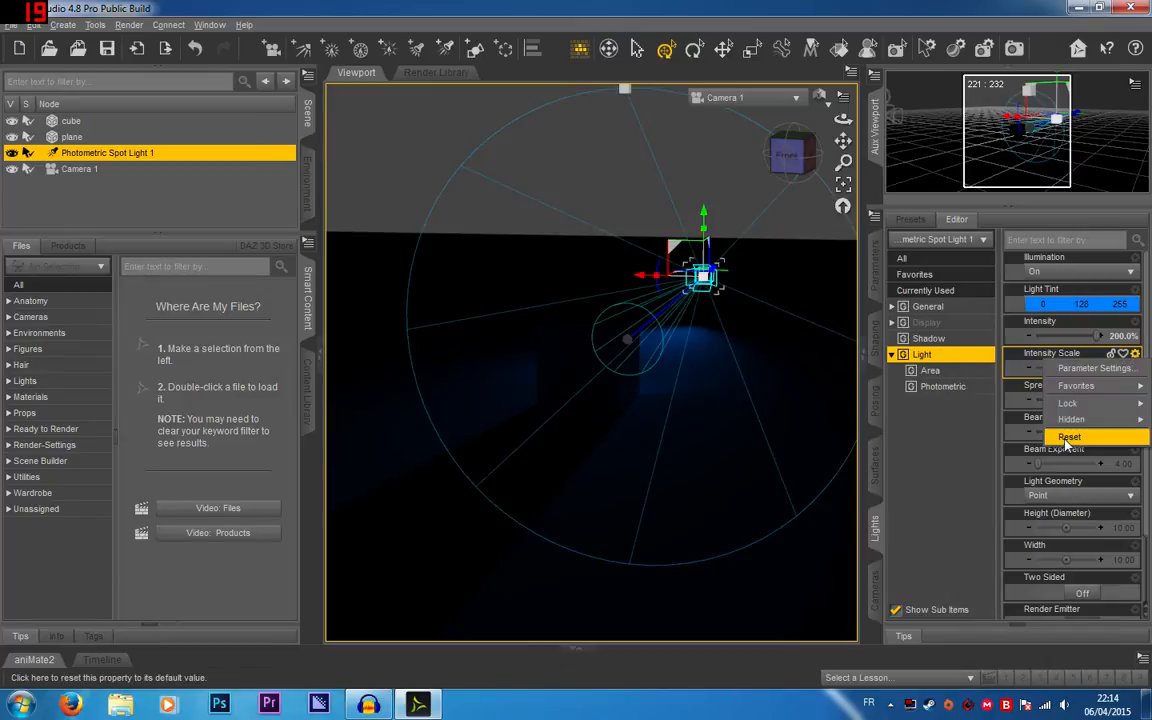
left_click(1066, 438)
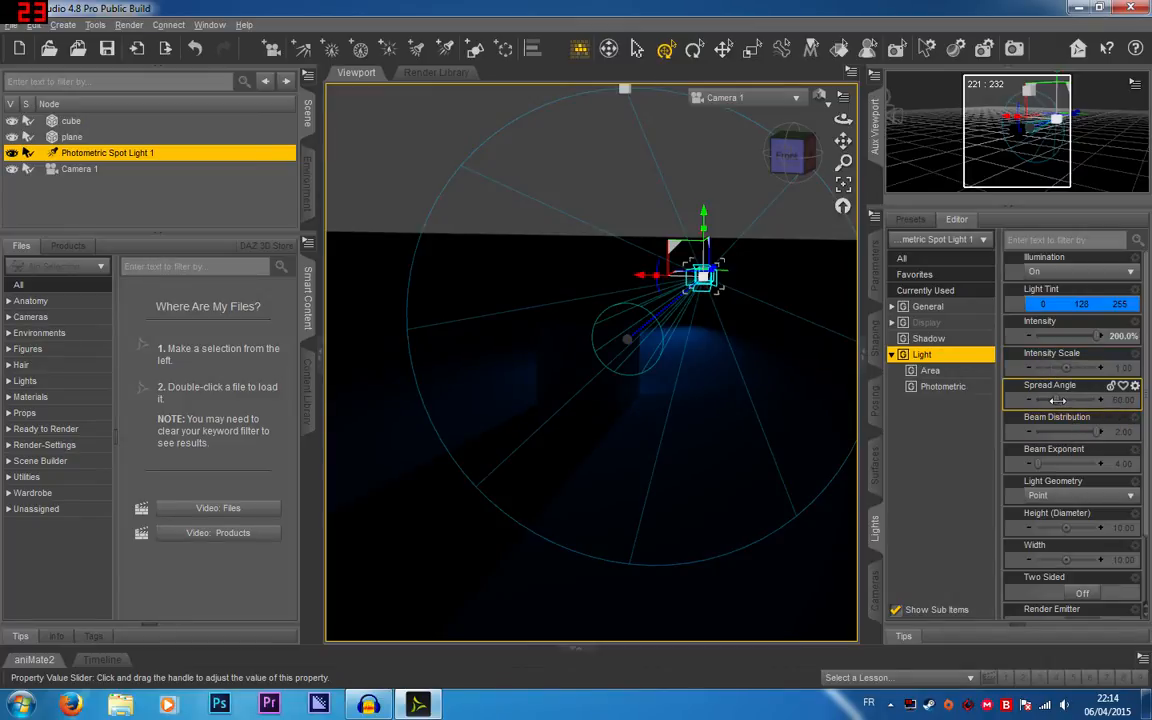
left_click_drag(1080, 403, 1041, 402)
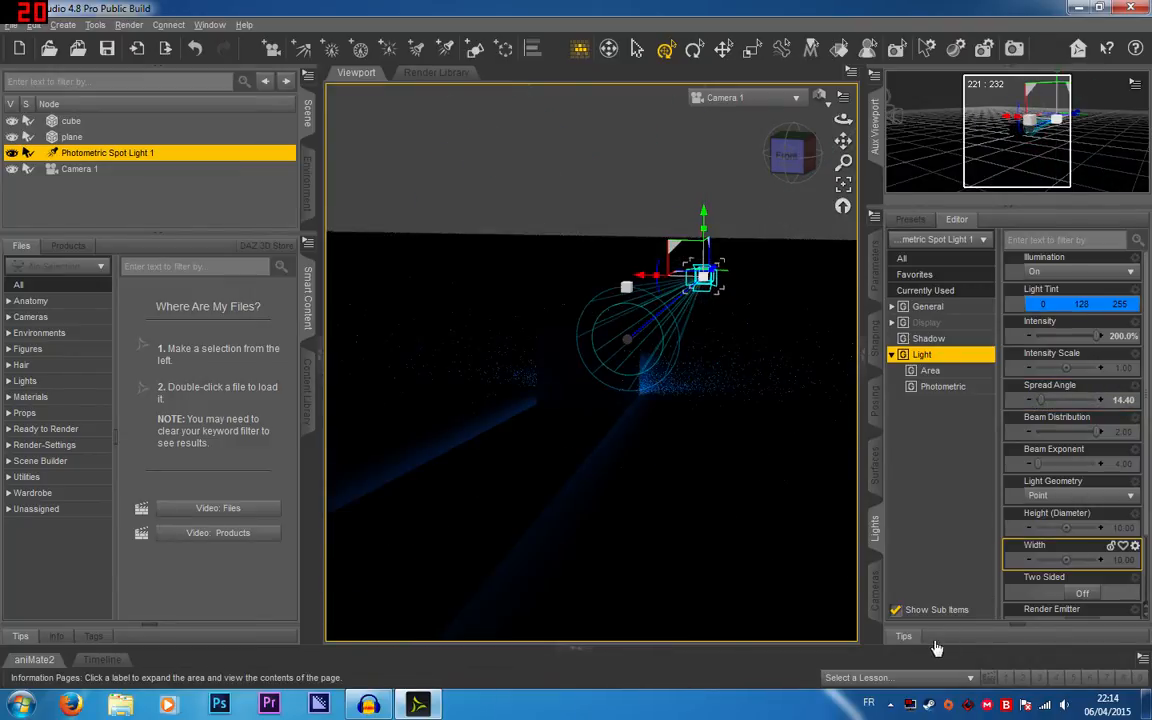
Widen the spot light's Spread Angle to 180.00, viewing the scene with the light deselected before and after the change, and reselect it.
left_click(777, 632)
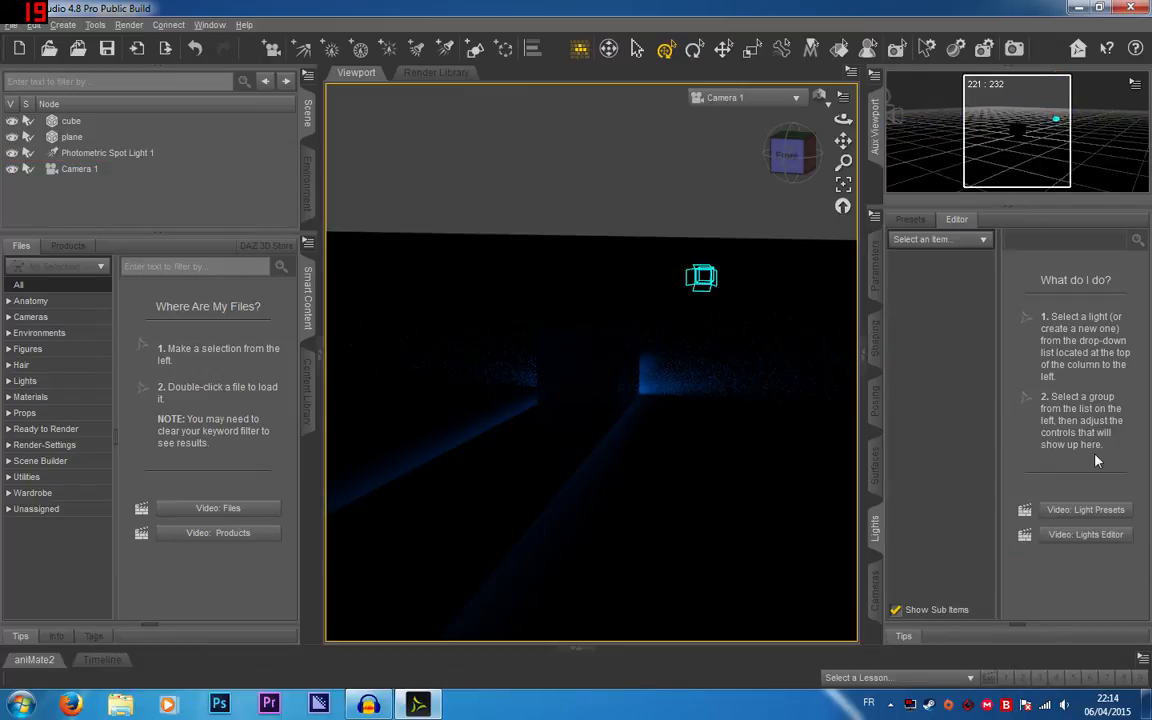
left_click(701, 278)
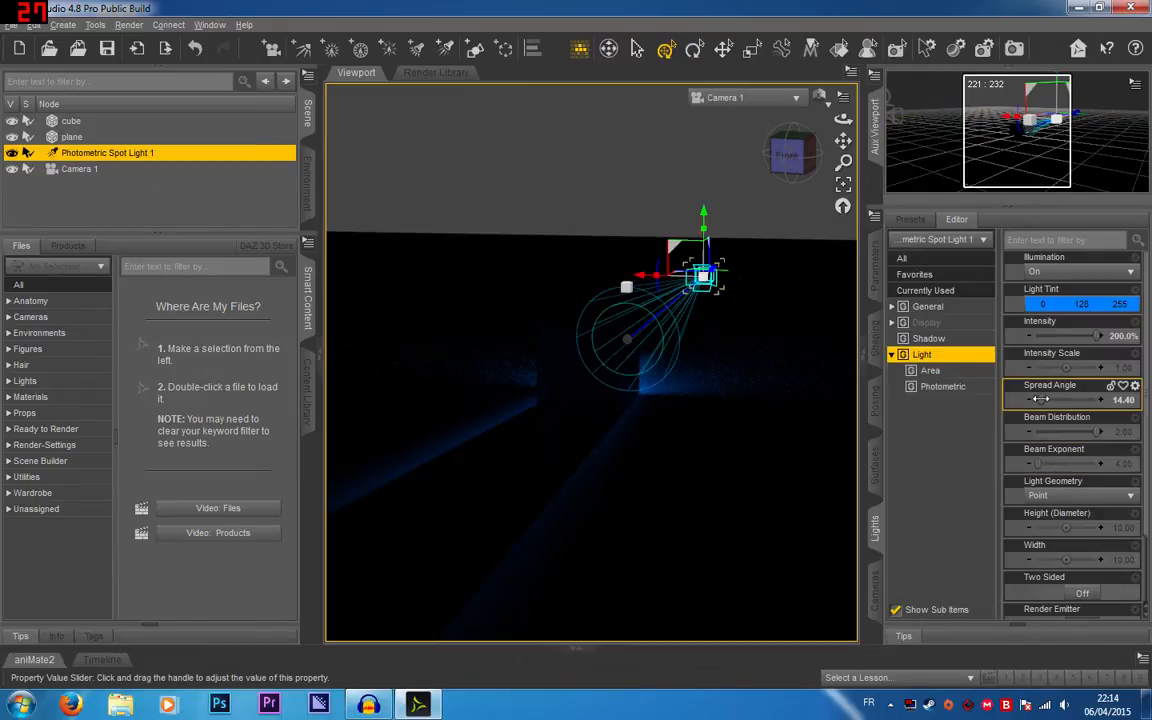
left_click_drag(1041, 400, 1100, 400)
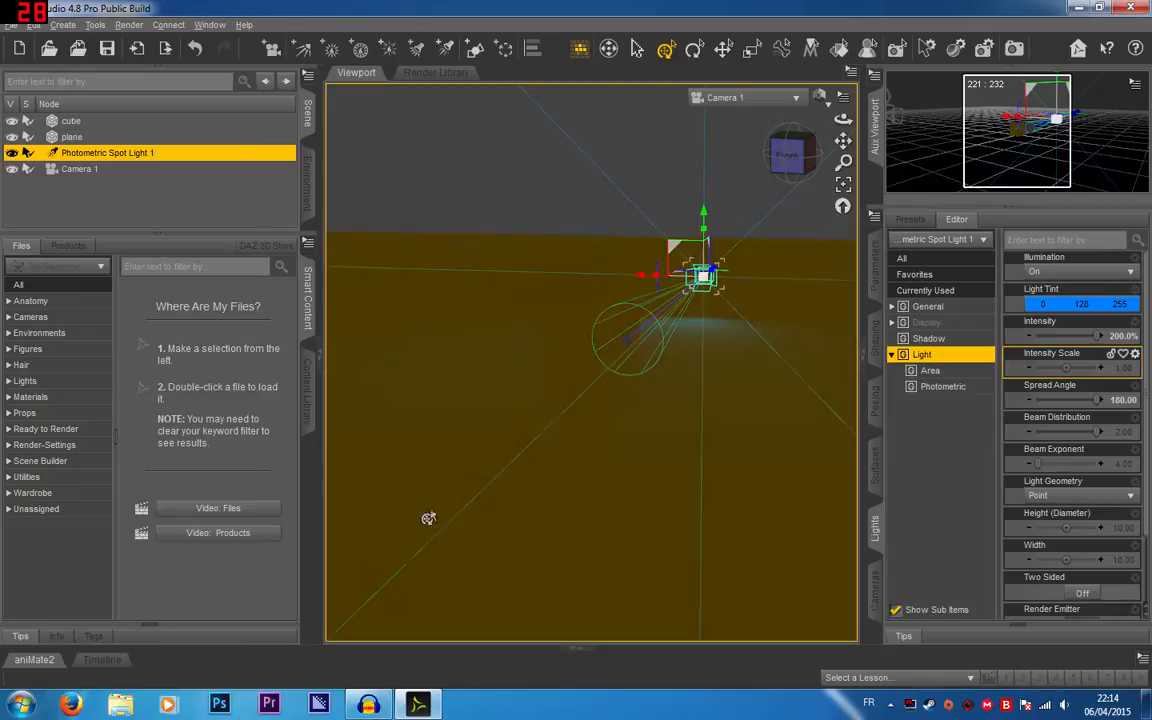
left_click(663, 167)
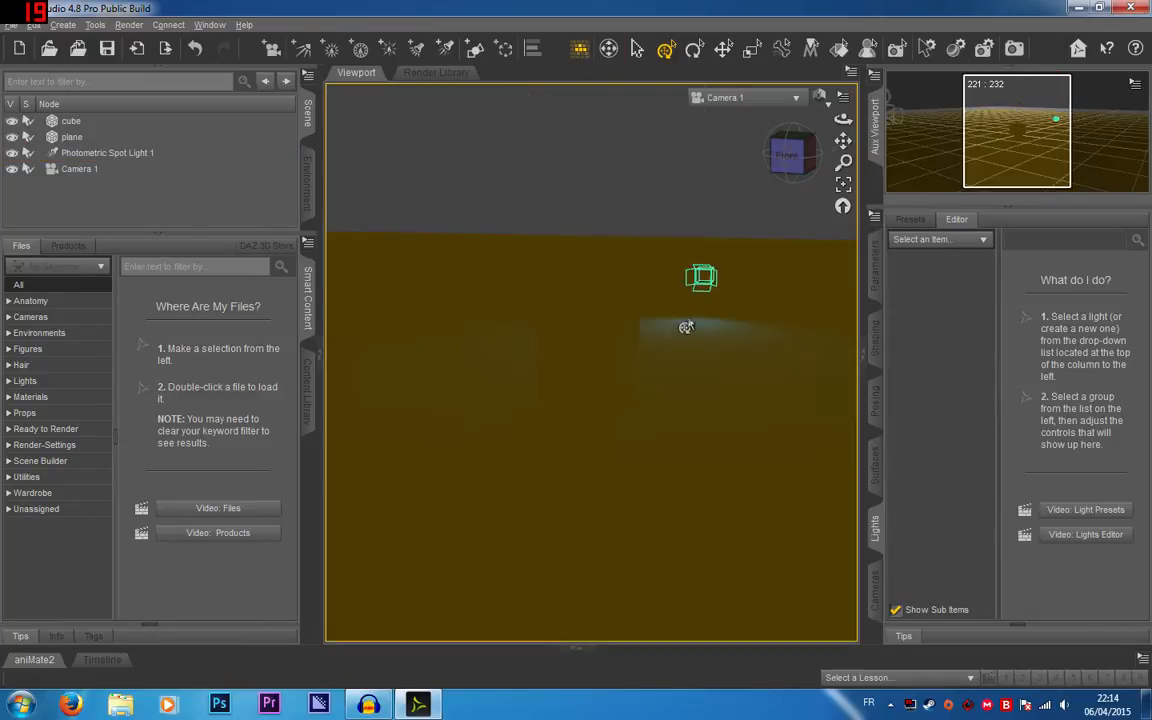
left_click(701, 278)
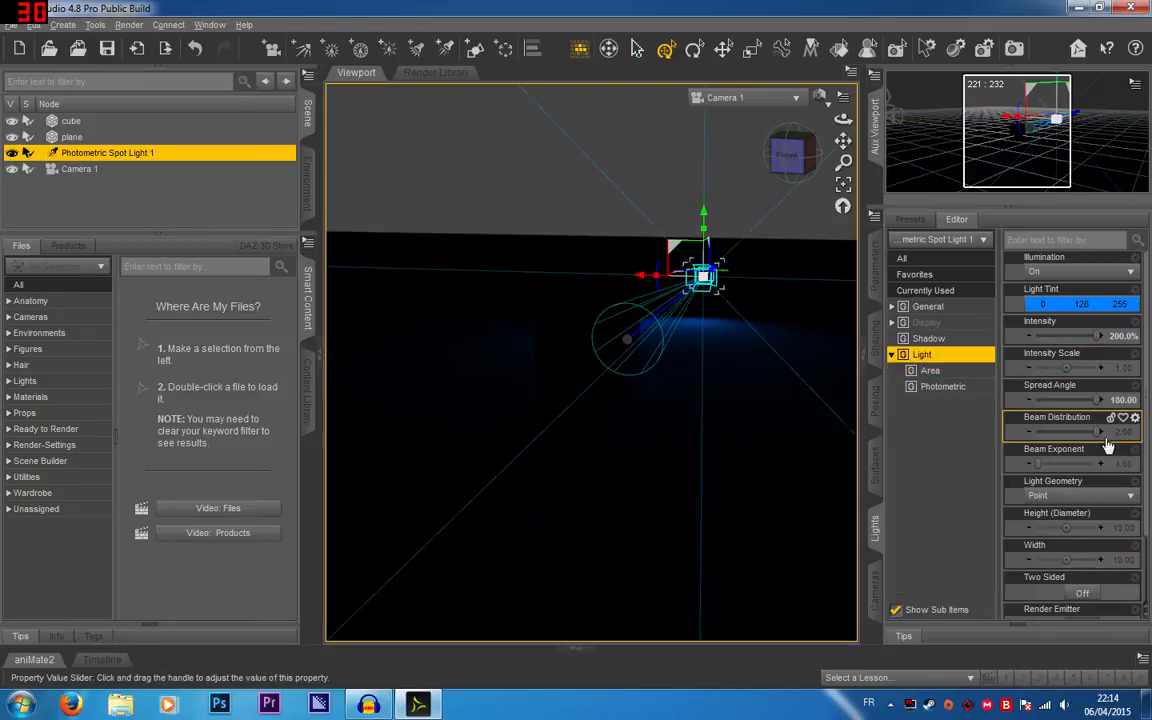
Try the spot light's Beam Distribution at 0.00 and return it to 2.00.
left_click_drag(1038, 430, 1022, 431)
left_click_drag(1098, 432, 975, 437)
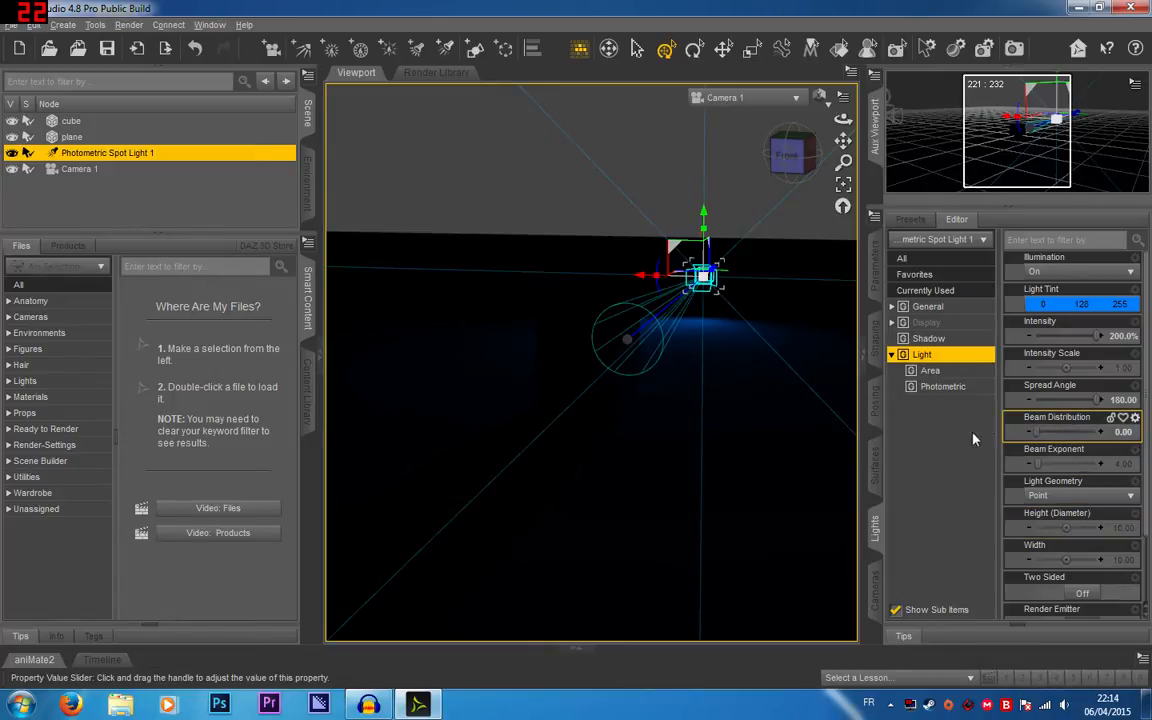
left_click(1093, 432)
Compare the spot light's Beam Exponent at 1.00 and 100.00, and reset it to its default.
left_click_drag(1040, 463, 1010, 465)
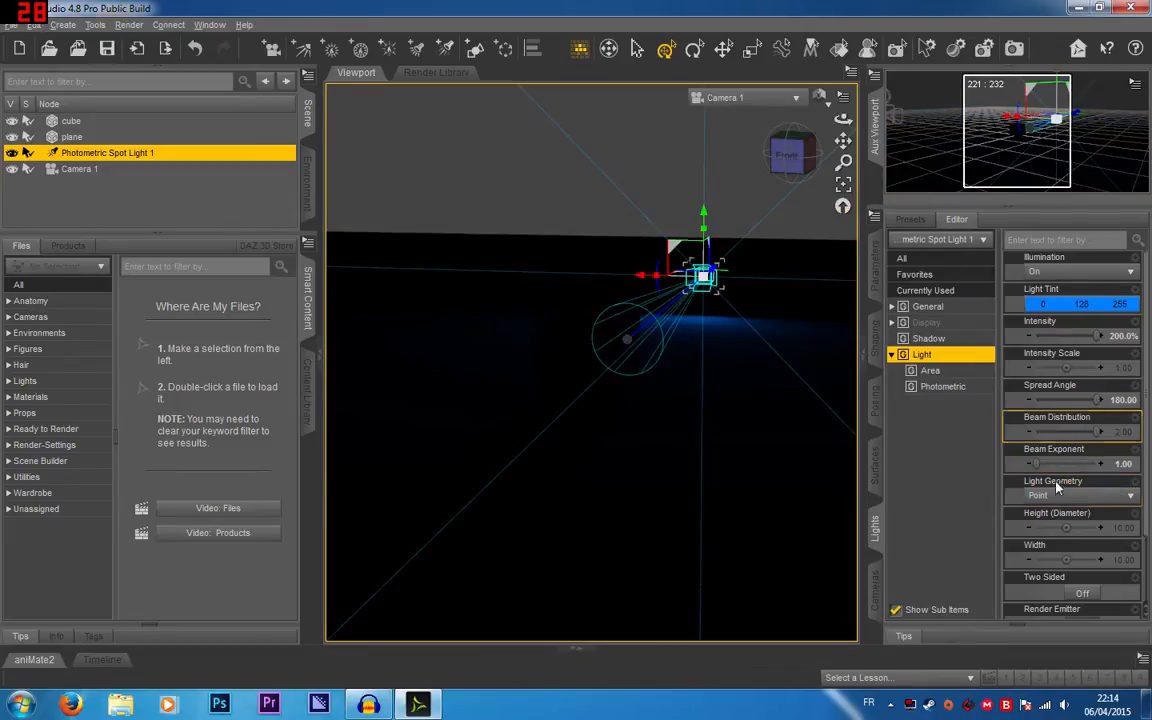
left_click_drag(1057, 462, 1102, 463)
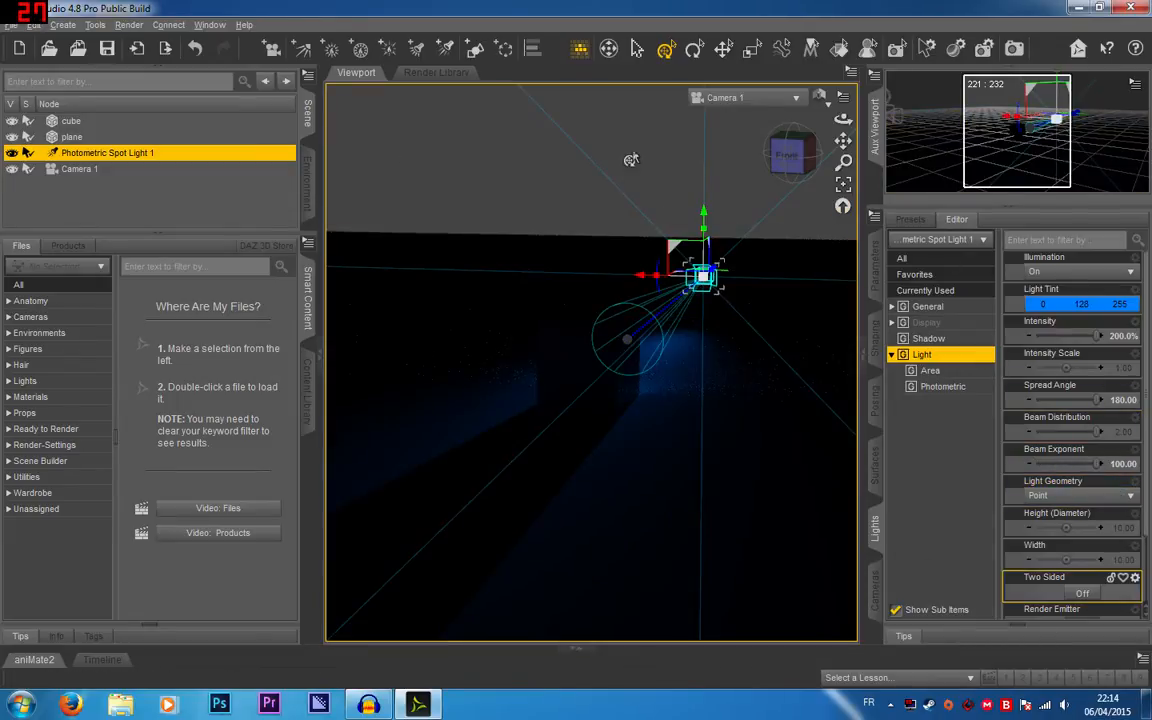
left_click(630, 159)
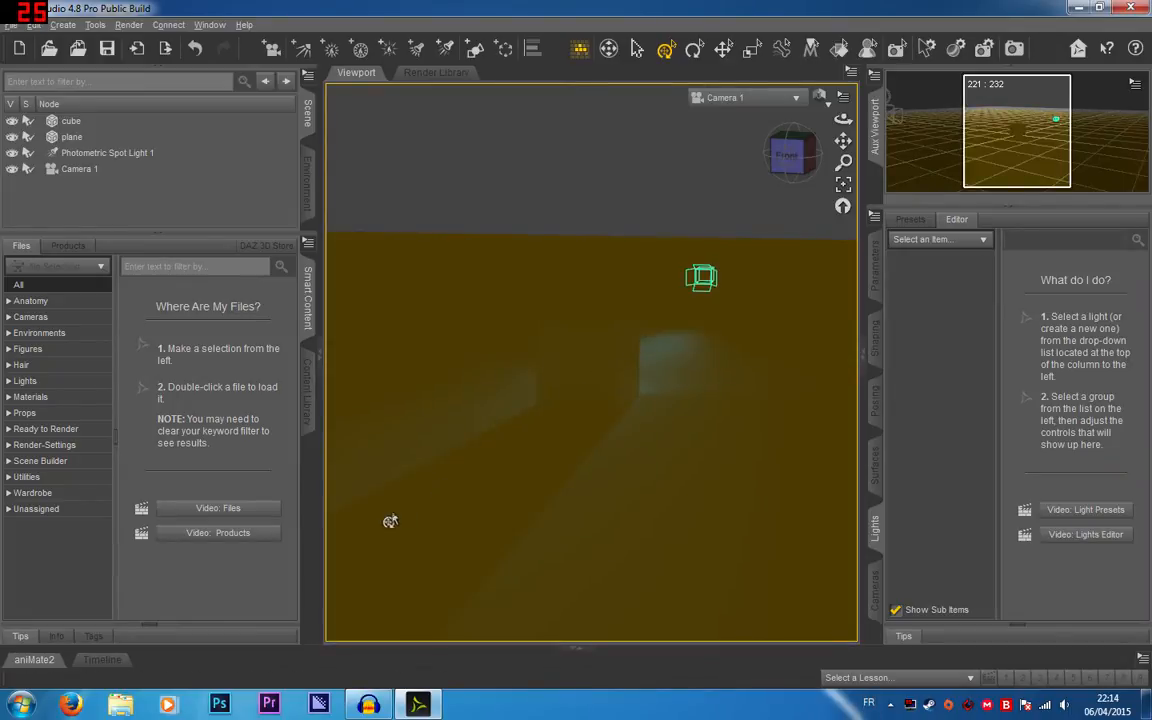
left_click(703, 283)
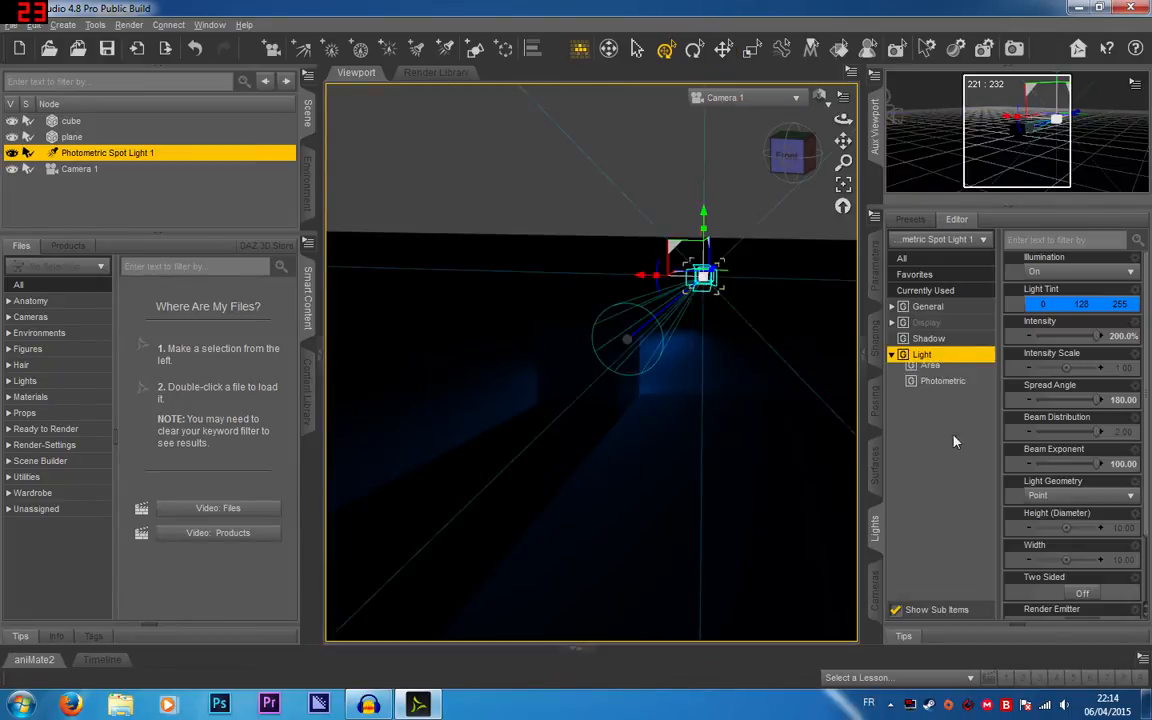
left_click(1135, 450)
left_click(1120, 540)
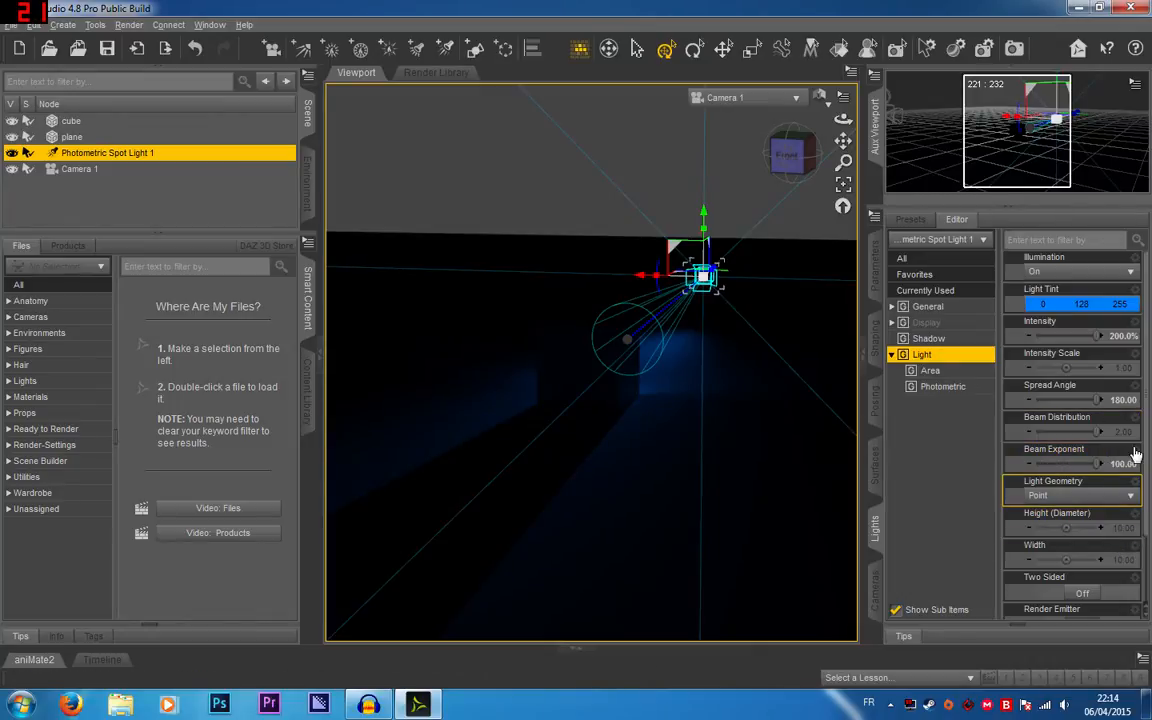
left_click(1135, 450)
left_click(1117, 537)
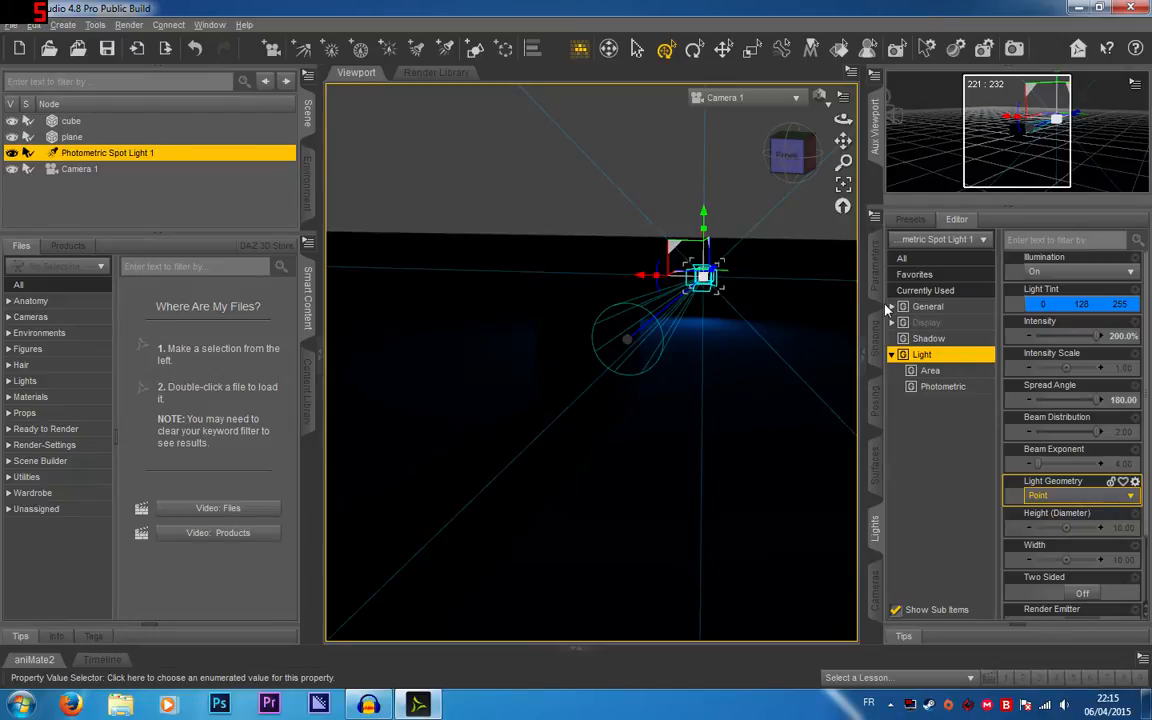
Switch to the Node Selection tool and set the spot light's Light Geometry to Rectangle.
left_click(638, 50)
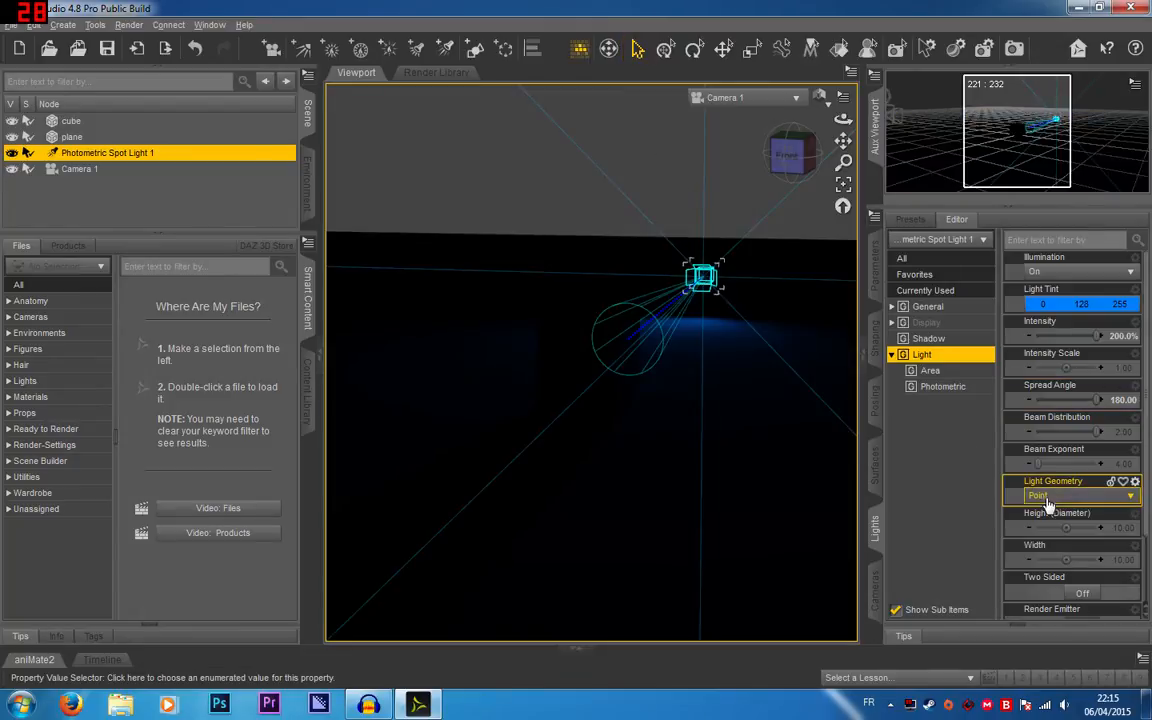
left_click(1048, 497)
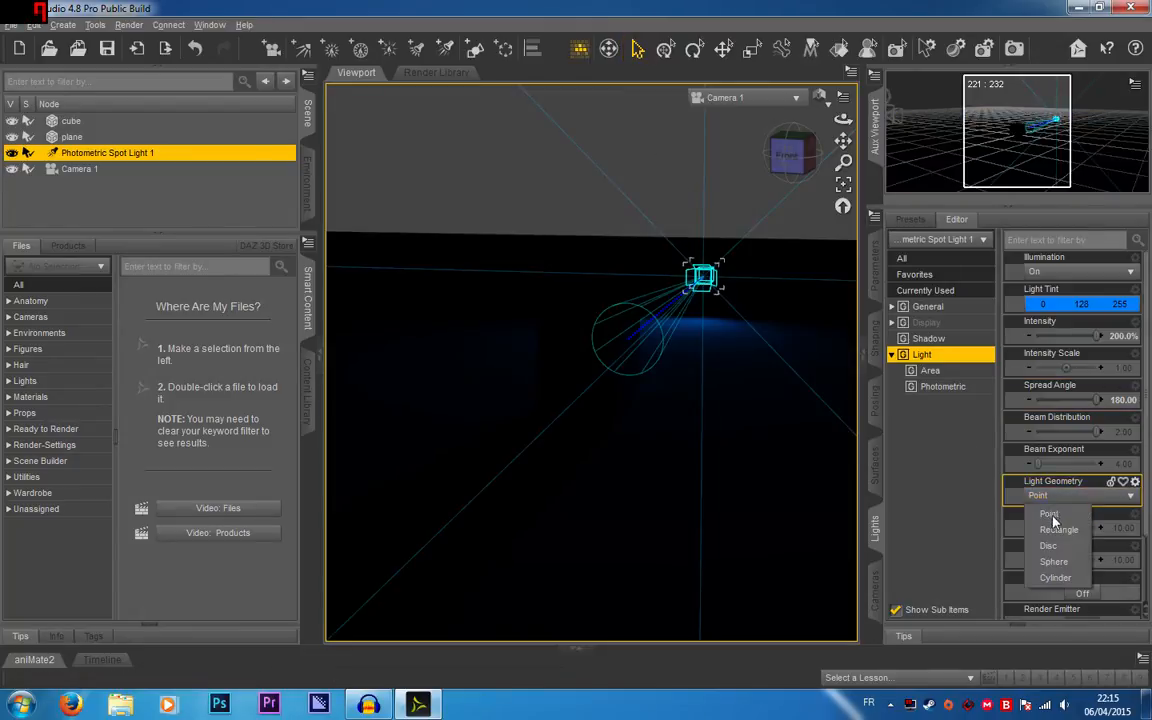
left_click(1058, 531)
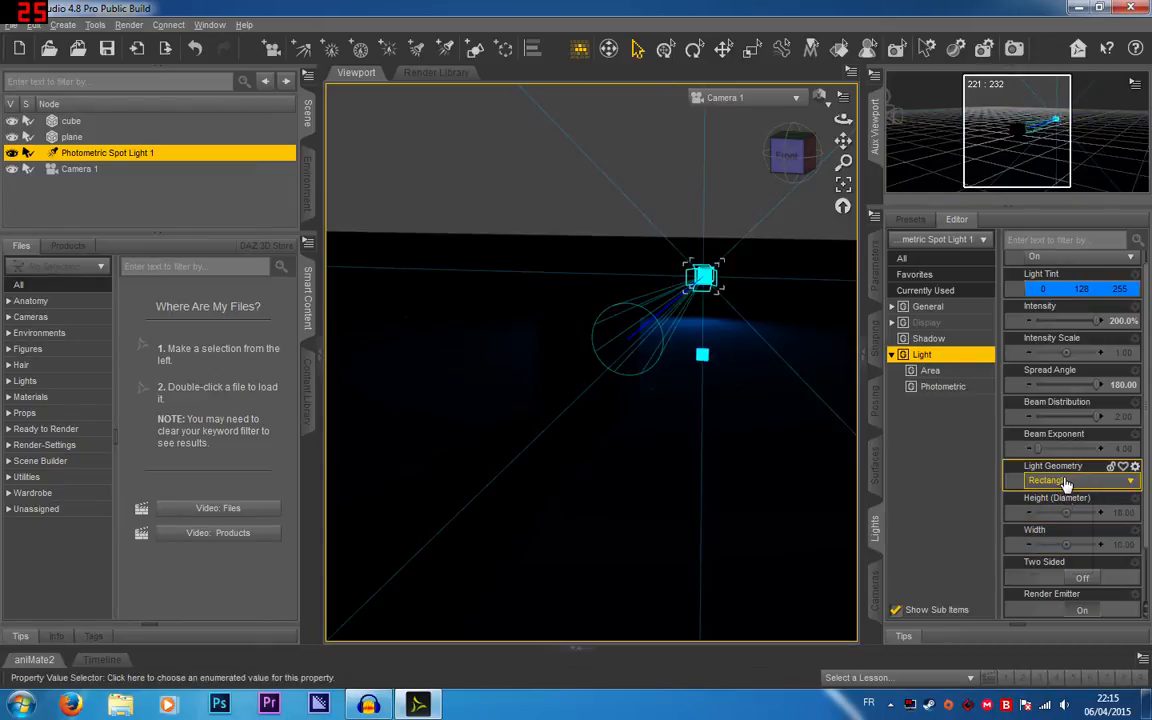
Try the Disc, Sphere and Cylinder light geometries on the spot light and return it to Rectangle.
left_click(1065, 480)
left_click(1061, 535)
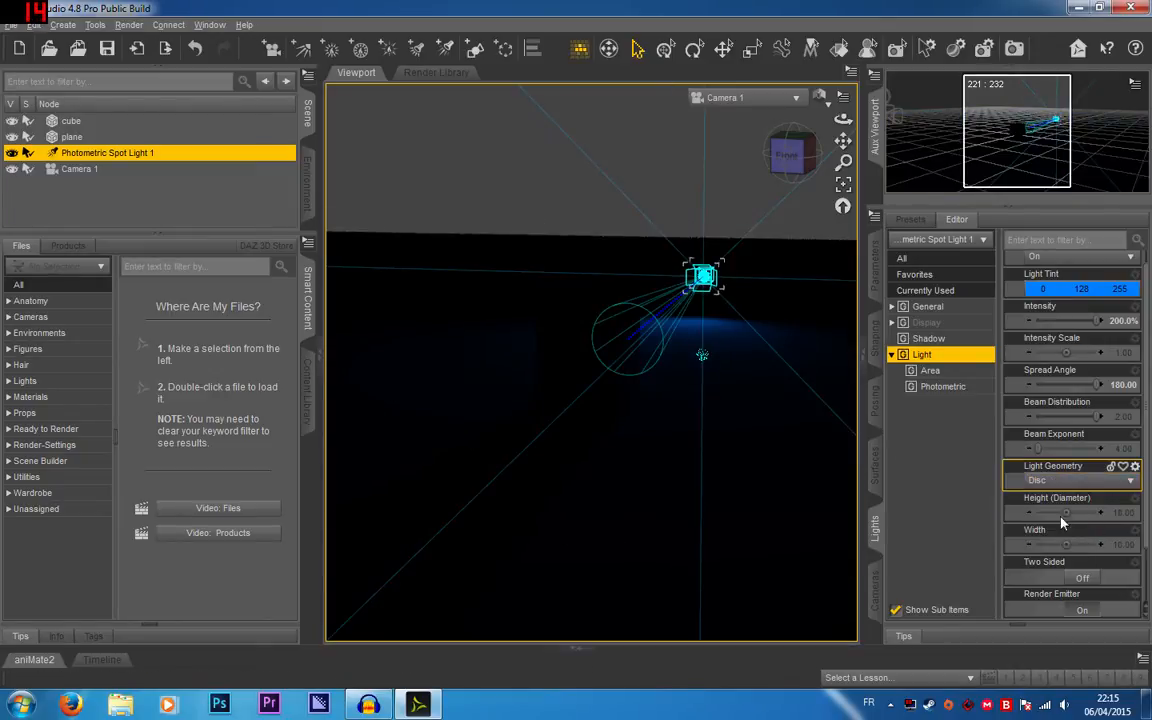
left_click(1052, 481)
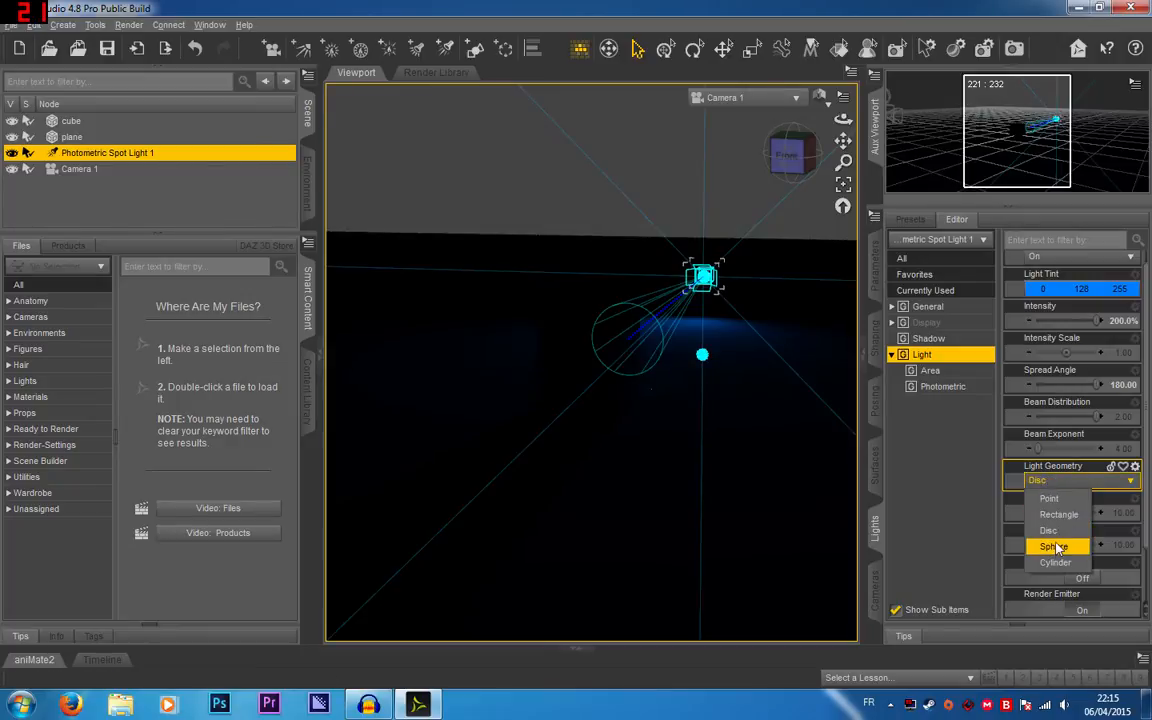
left_click(1054, 547)
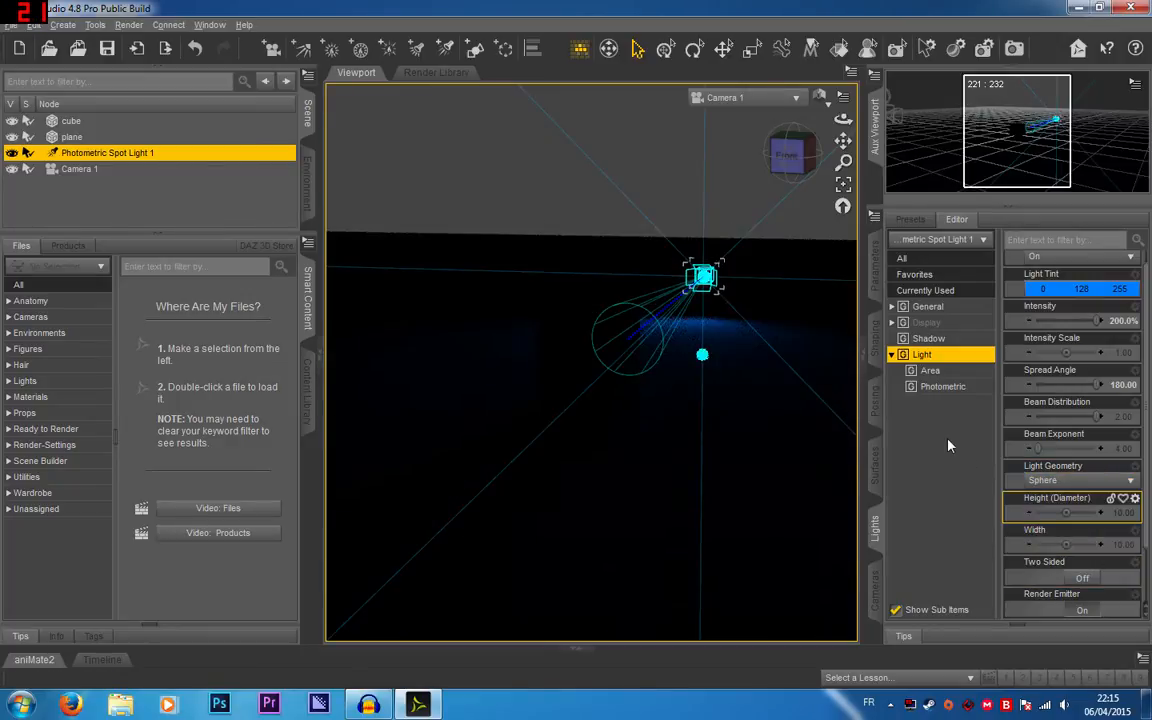
left_click(1066, 487)
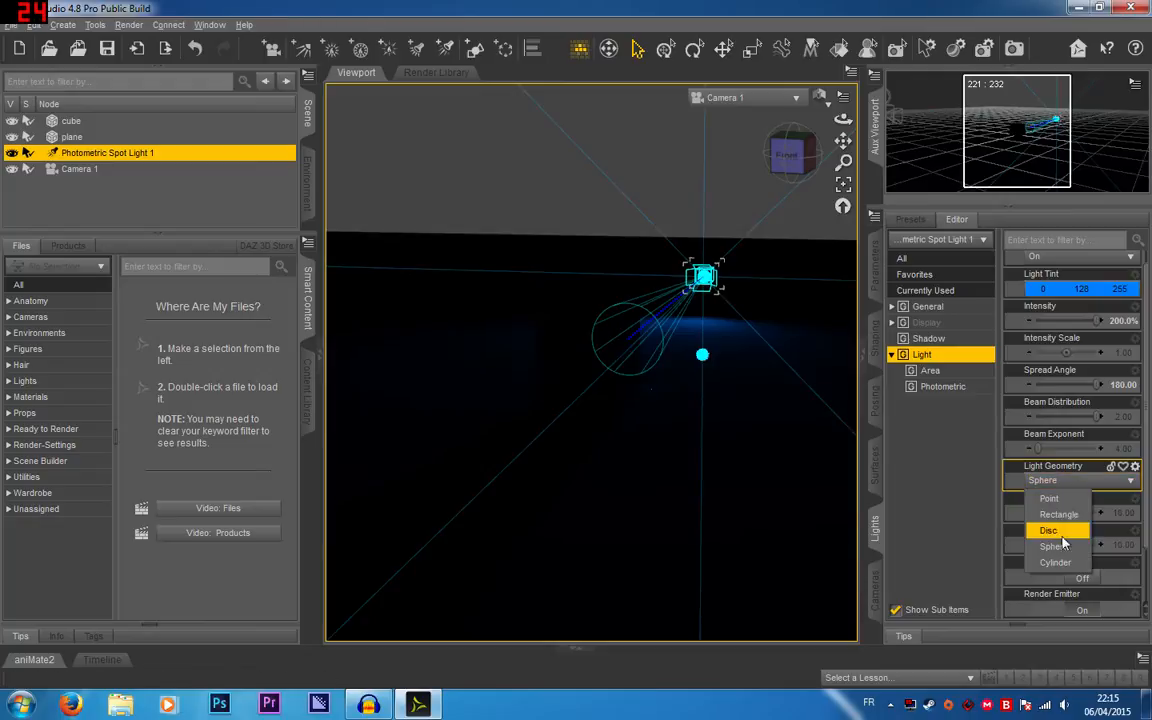
left_click(1061, 559)
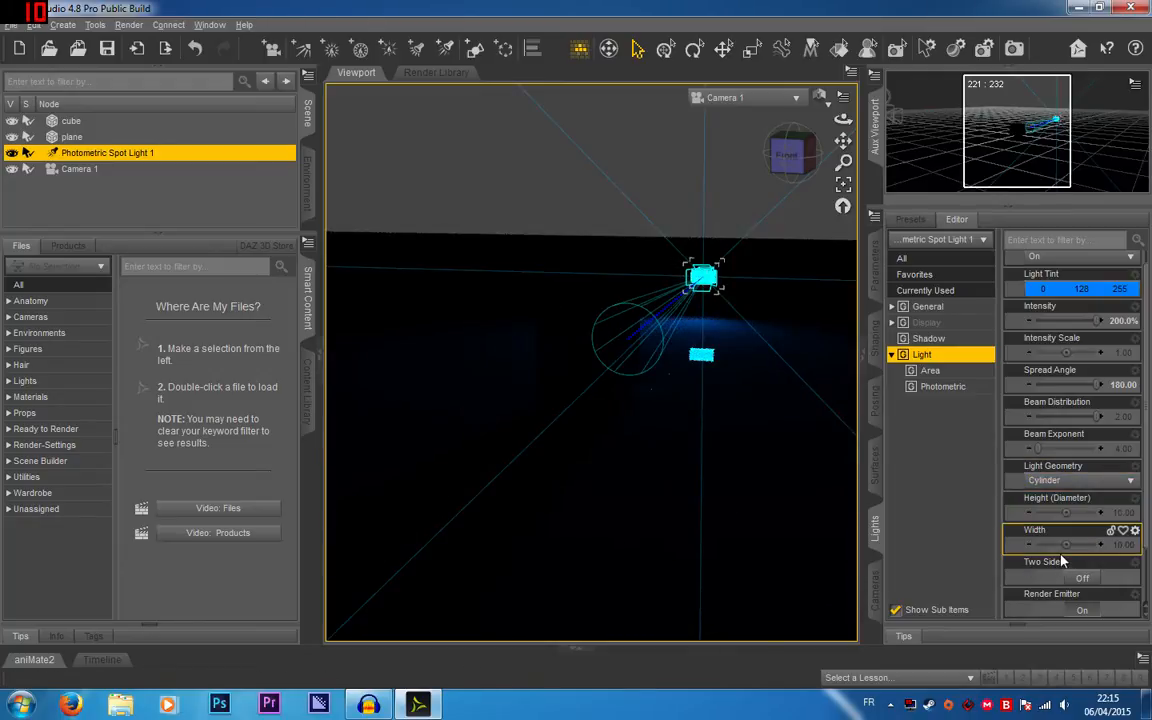
left_click(1097, 482)
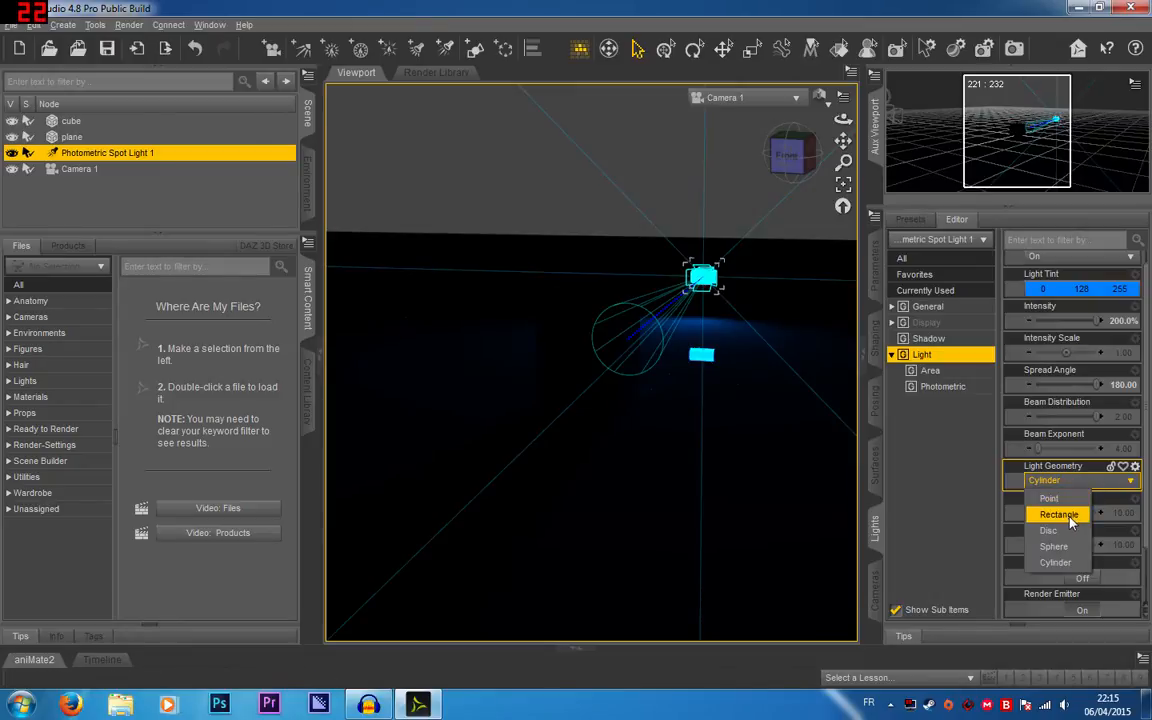
left_click(1059, 514)
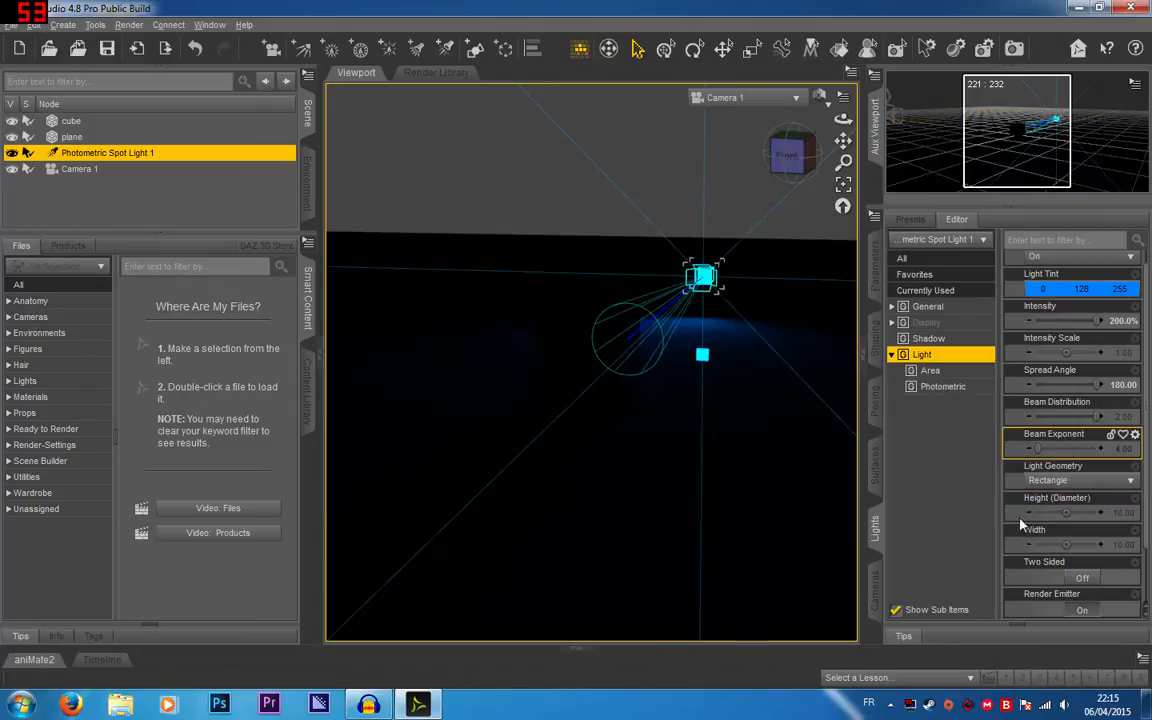
Set the rectangular spot light's Height (Diameter) and Width to 50.
left_click(1100, 512)
type("5")
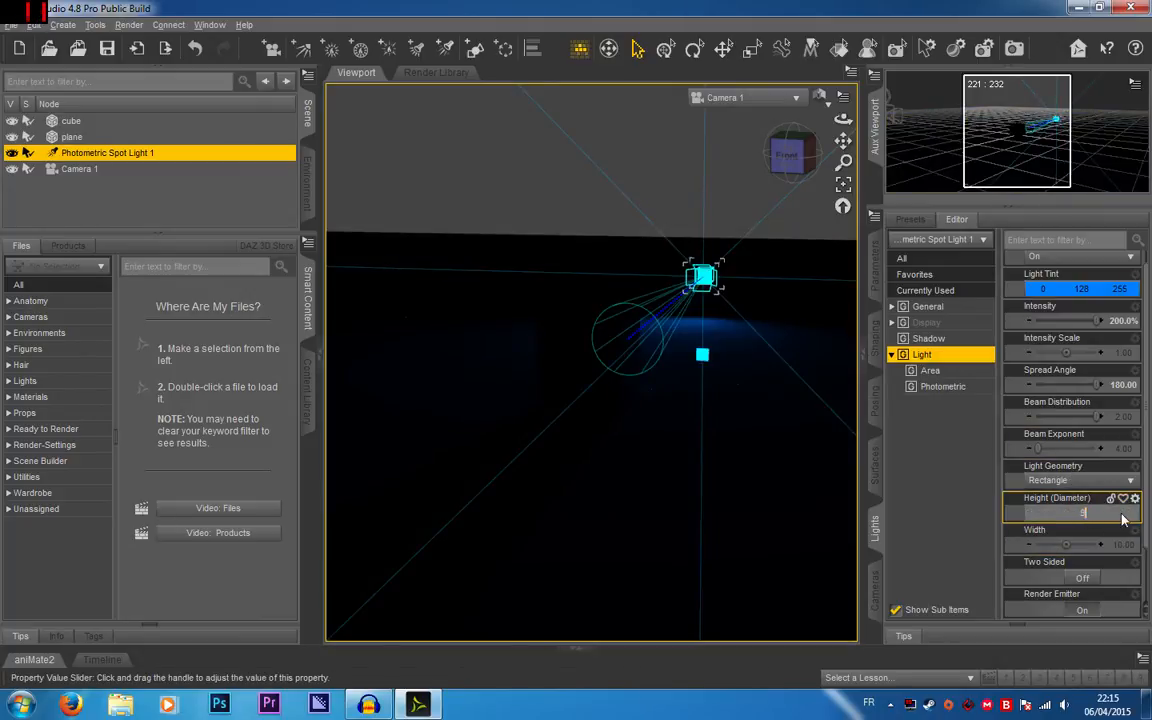
type("0")
key("Return")
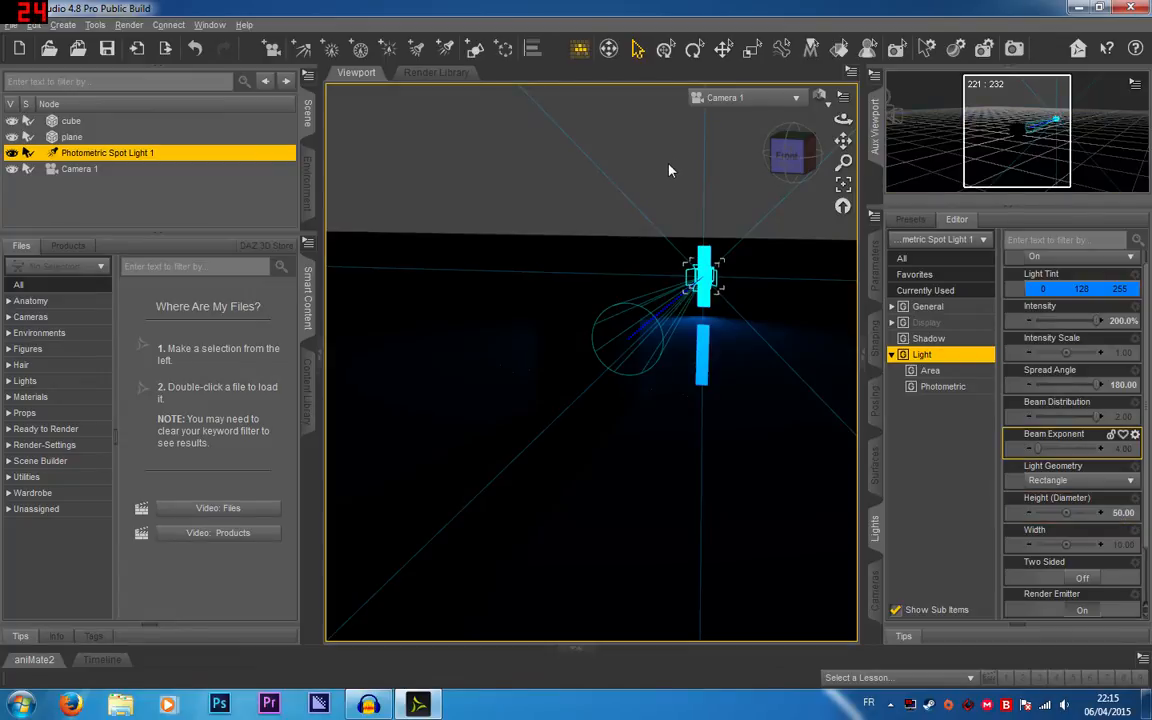
left_click(1100, 544)
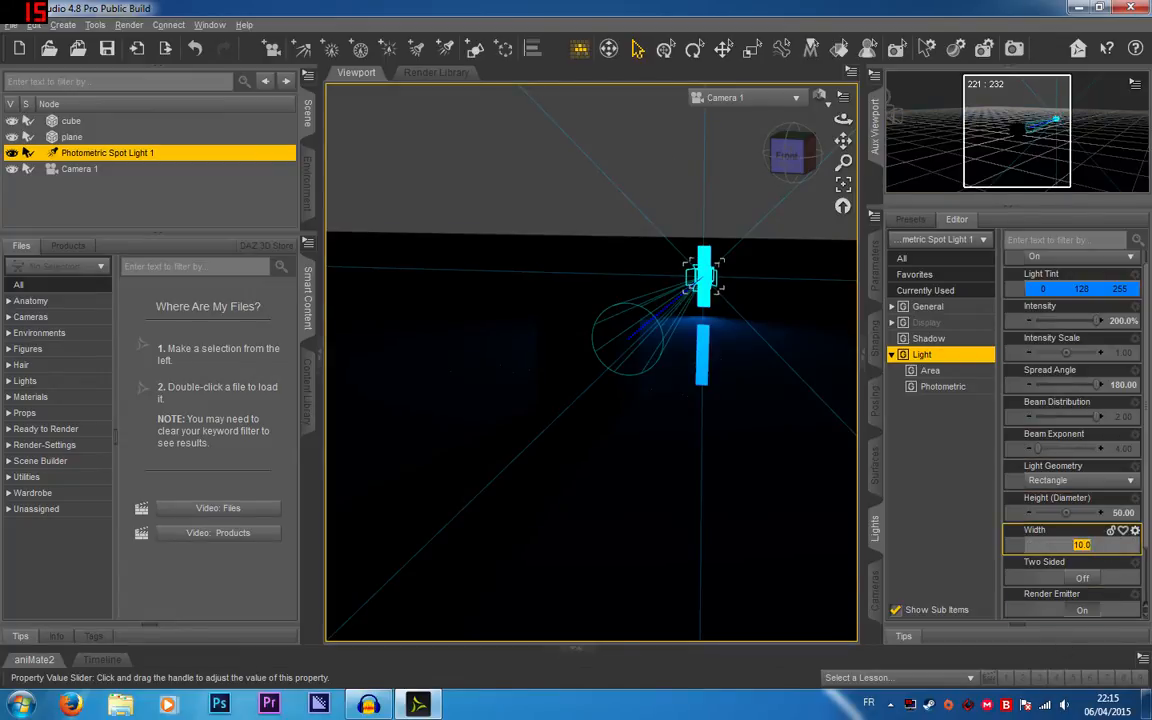
type("50")
key("Return")
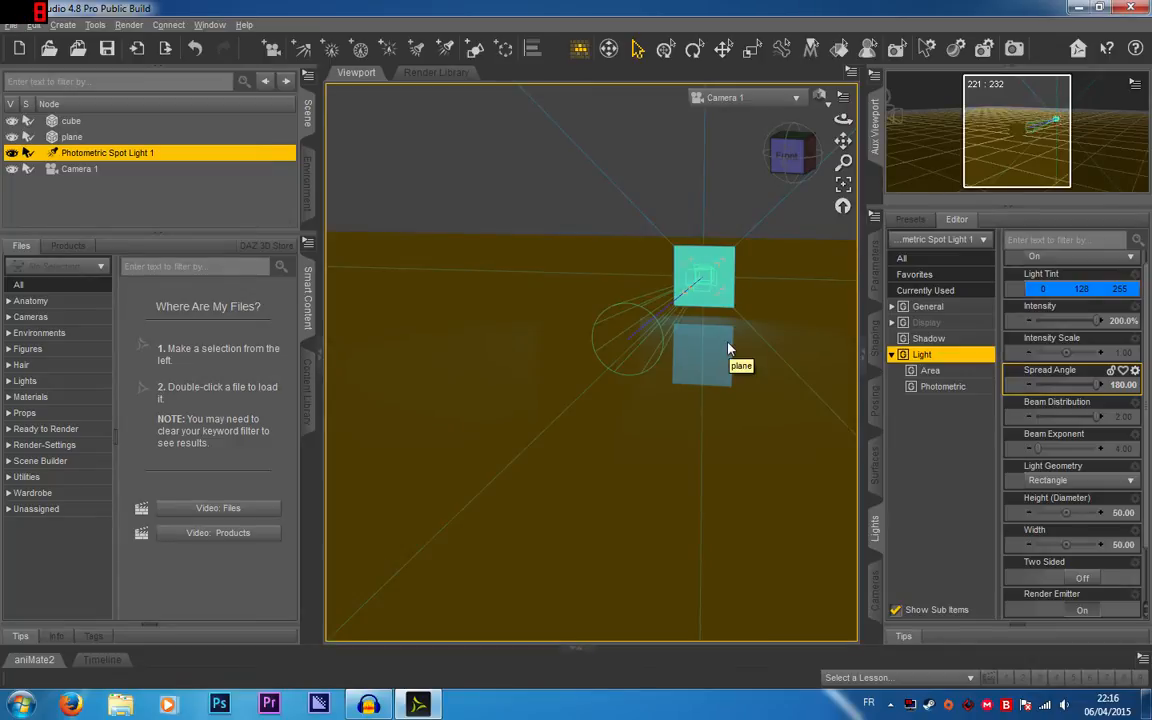
Reset the spot light's Height (Diameter) and Width to their defaults.
scroll(1110, 540, "down", 2)
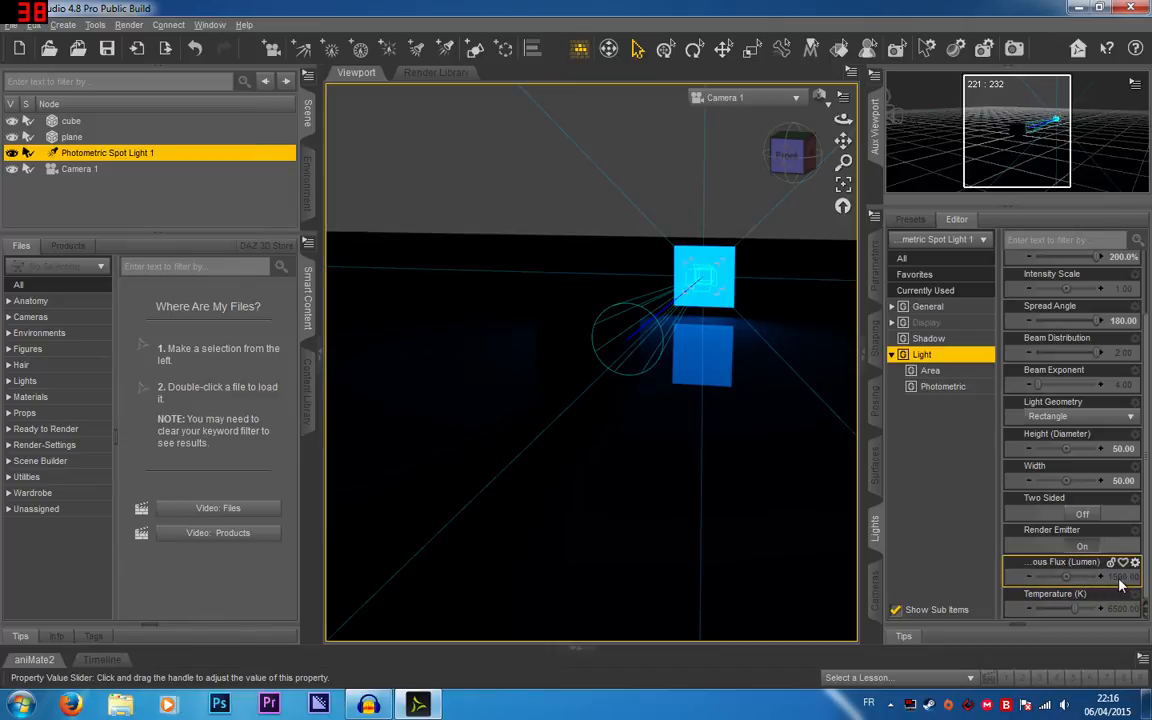
scroll(1110, 565, "up", 2)
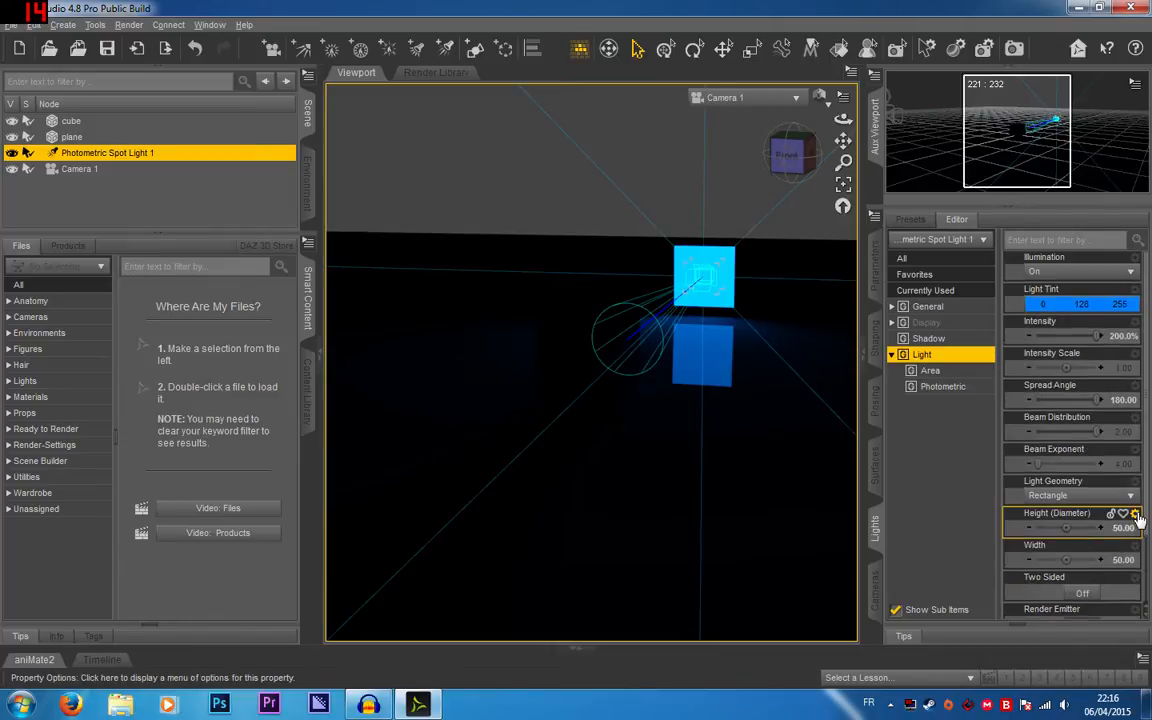
left_click(1135, 514)
left_click(990, 545)
left_click(1136, 546)
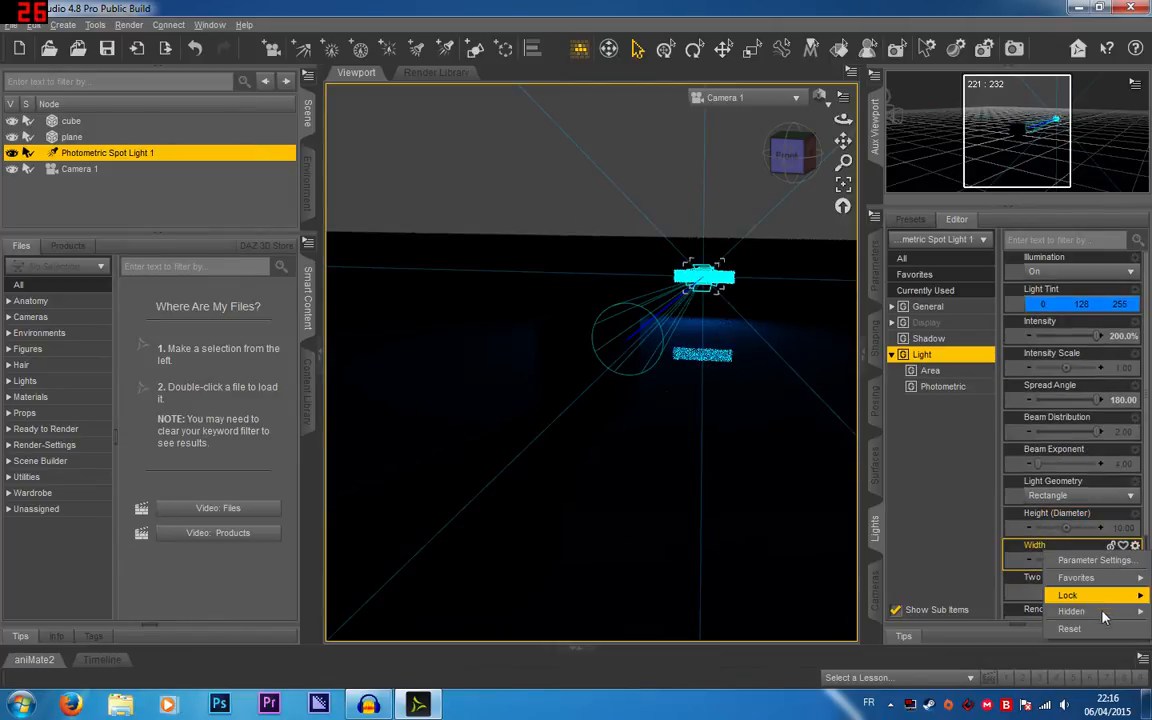
left_click(1099, 626)
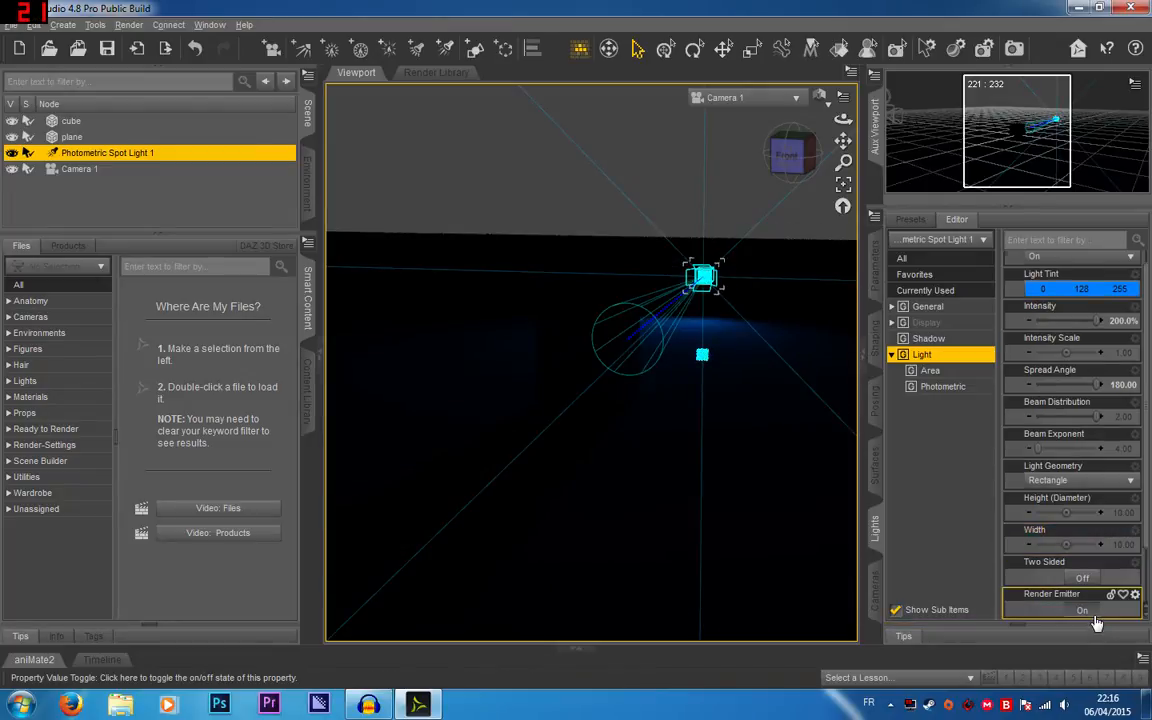
Turn on Two Sided for the rectangular spot light and check both faces of the emitter.
scroll(1093, 487, "down", 2)
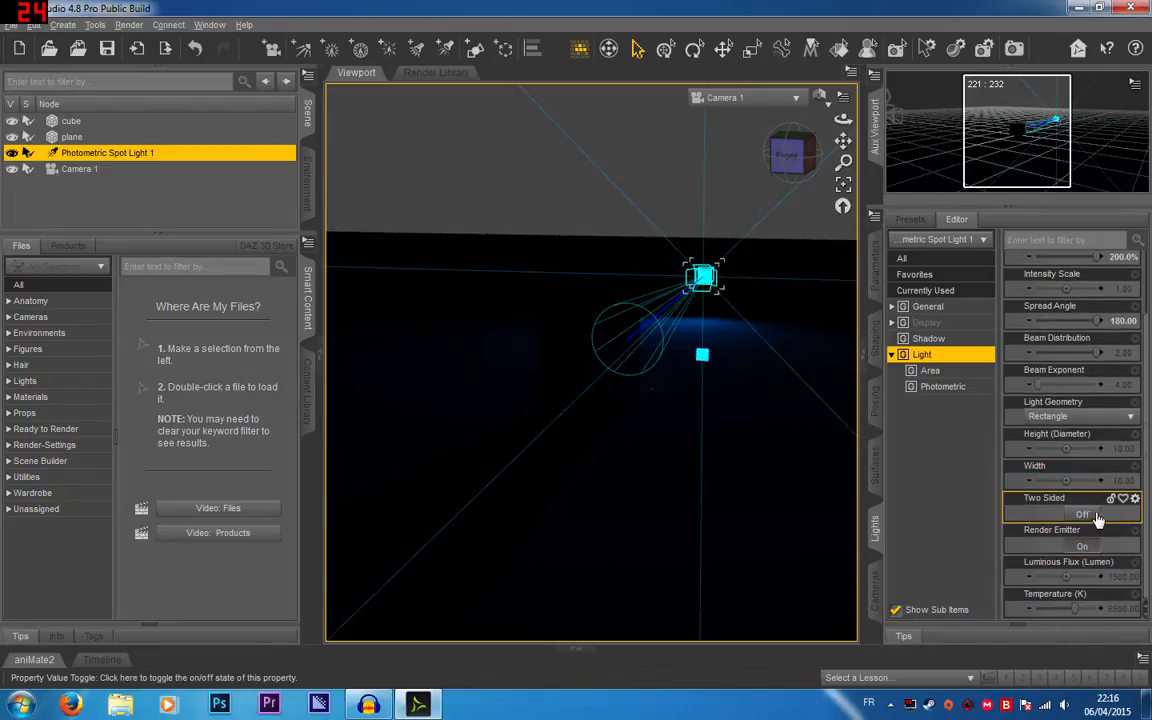
left_click(790, 148)
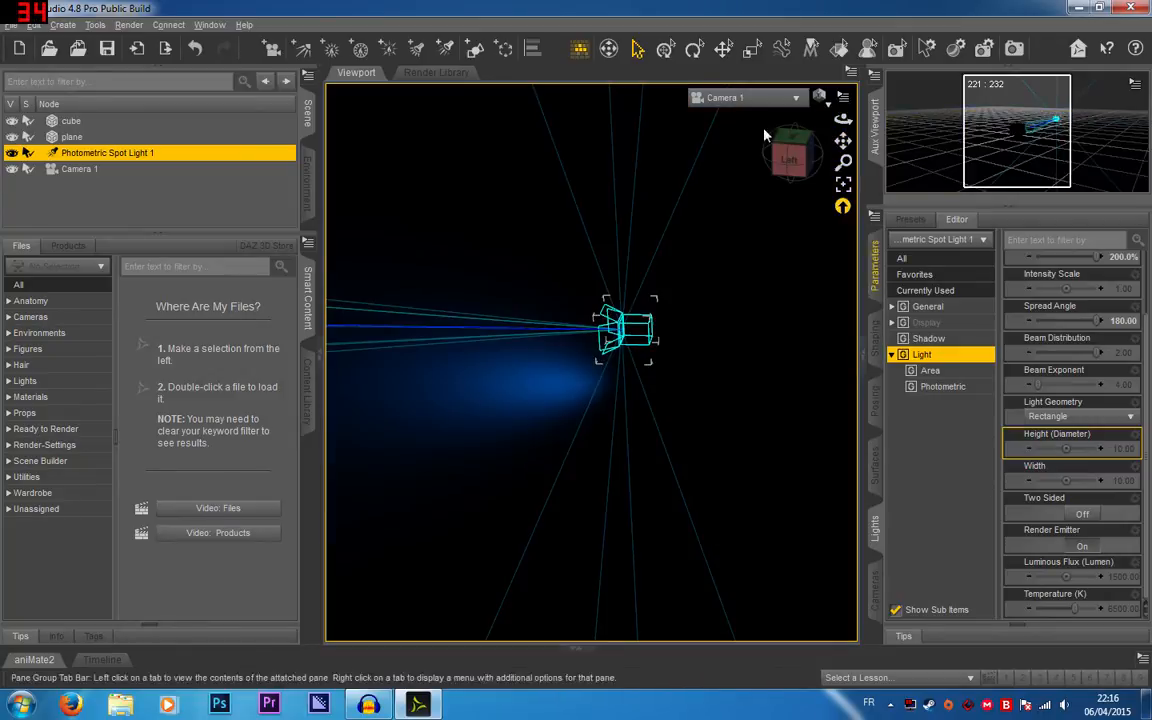
left_click(776, 166)
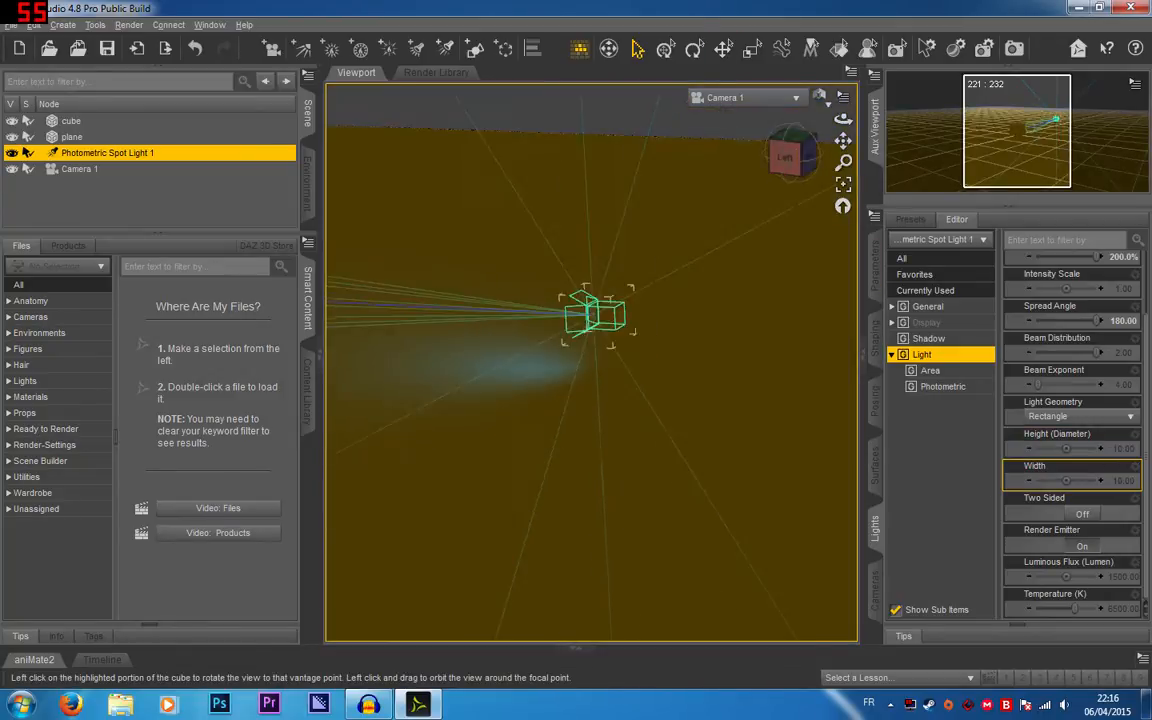
left_click(561, 161)
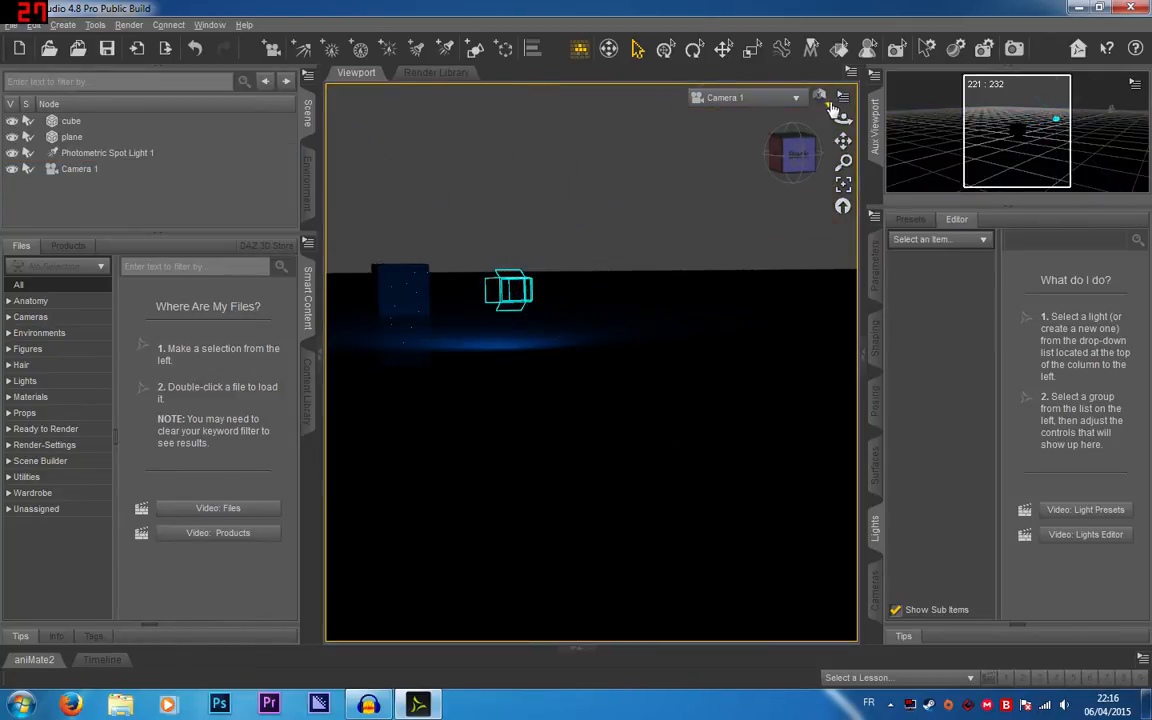
left_click(789, 163)
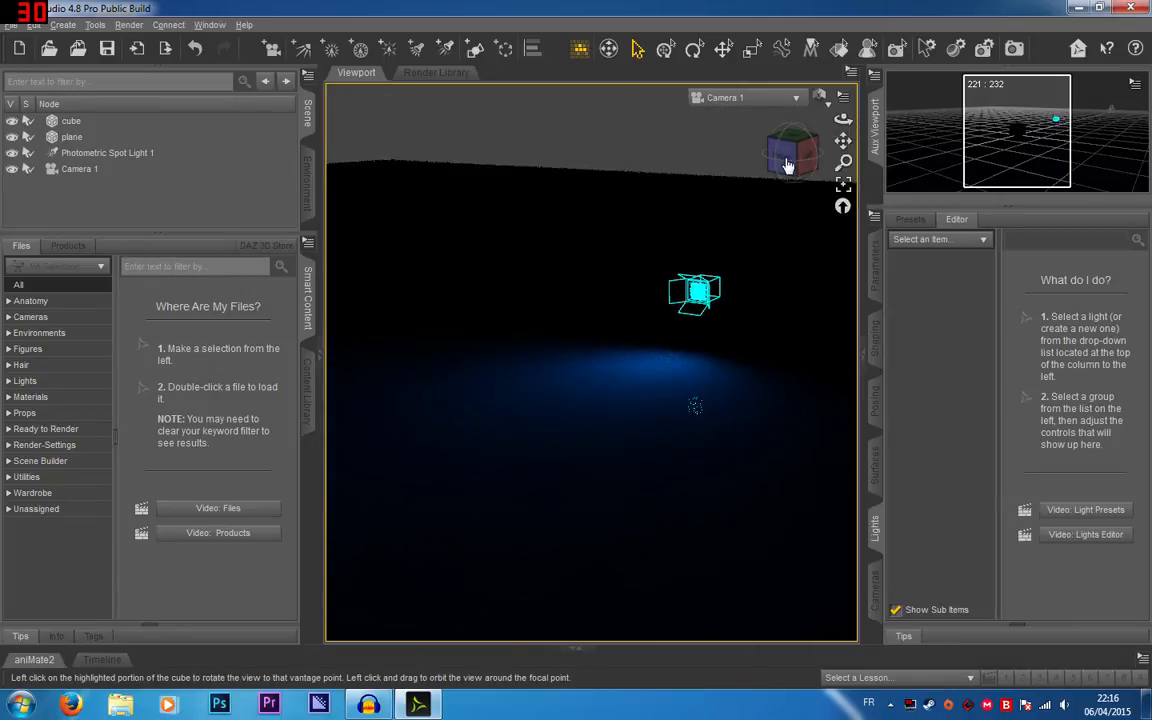
left_click_drag(805, 167, 850, 150)
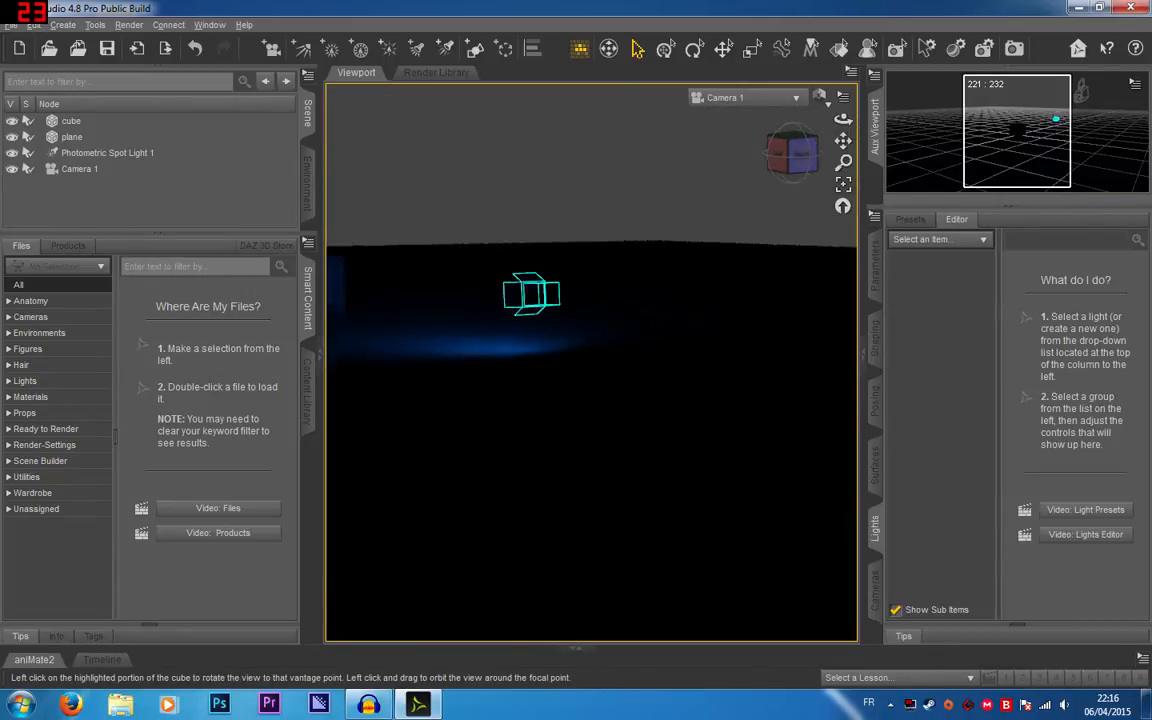
left_click(518, 289)
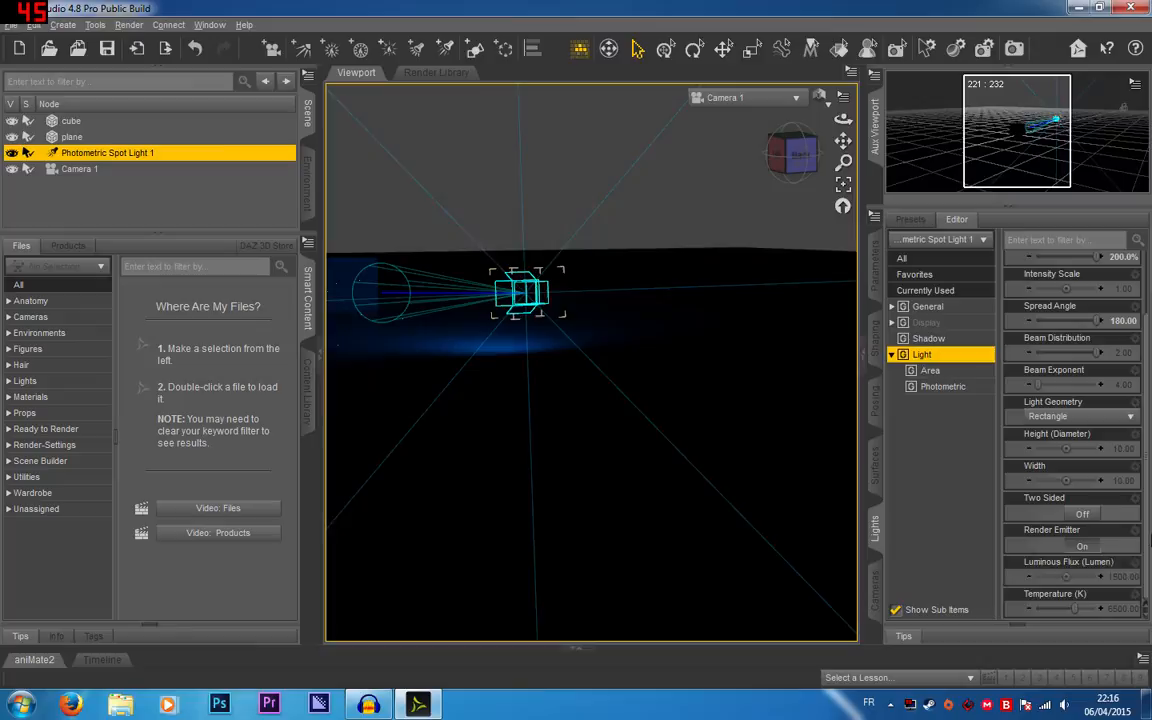
left_click(1083, 514)
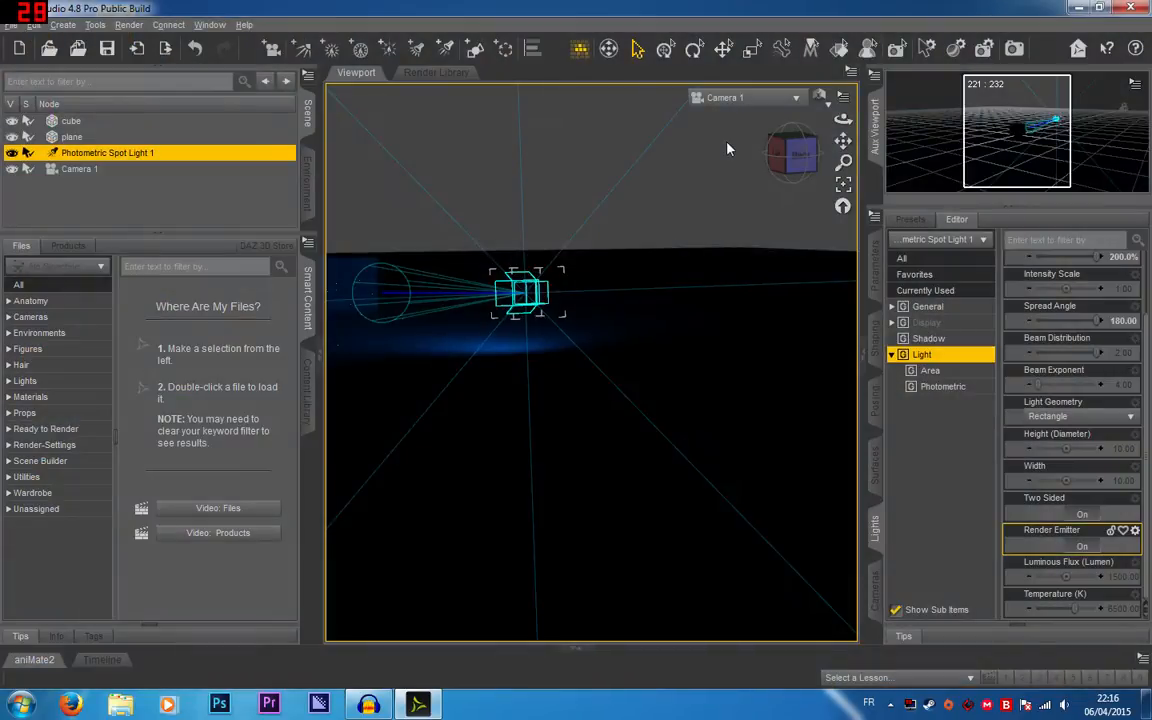
left_click_drag(790, 150, 700, 150)
Set the spot light's Light Geometry to Cylinder and compare the emitter with Two Sided off and back on.
left_click(1045, 416)
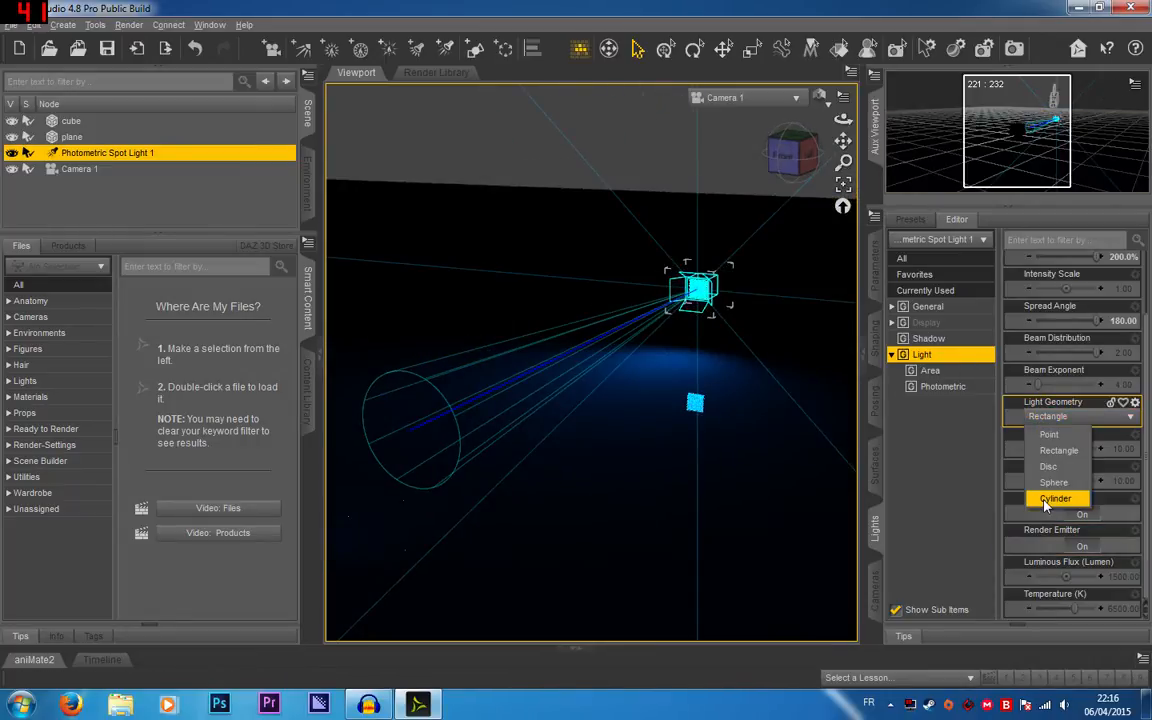
left_click(1055, 498)
left_click_drag(805, 152, 762, 146)
left_click(1082, 514)
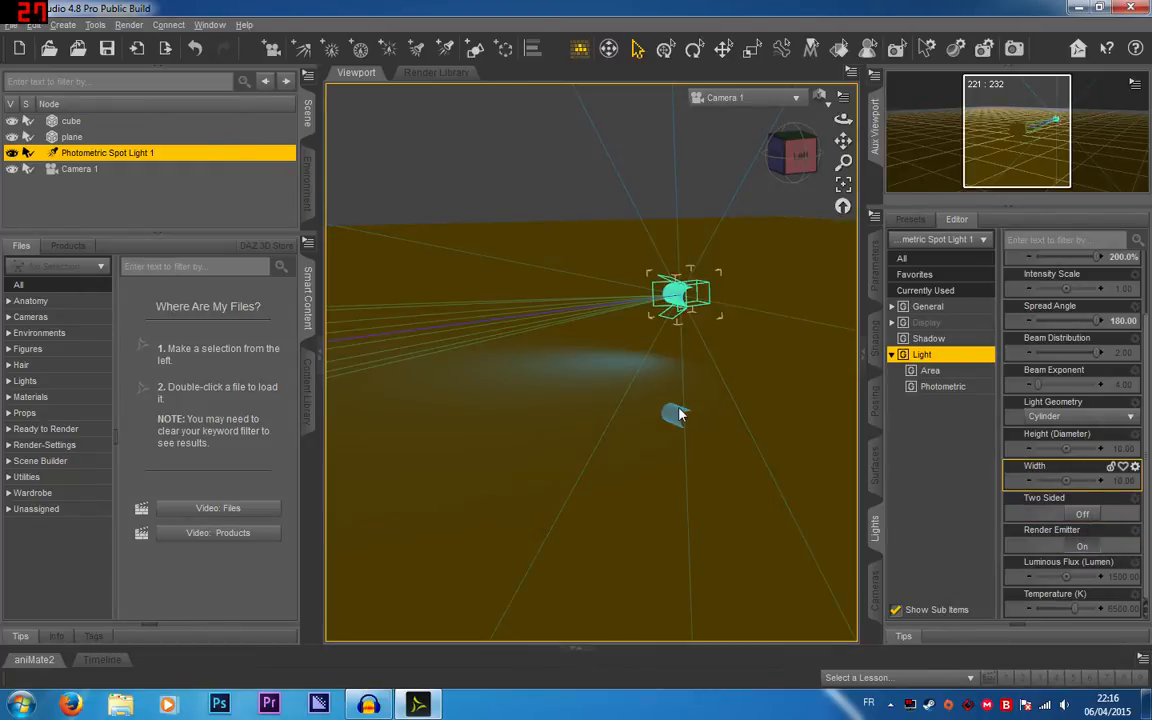
scroll(697, 423, "up", 5)
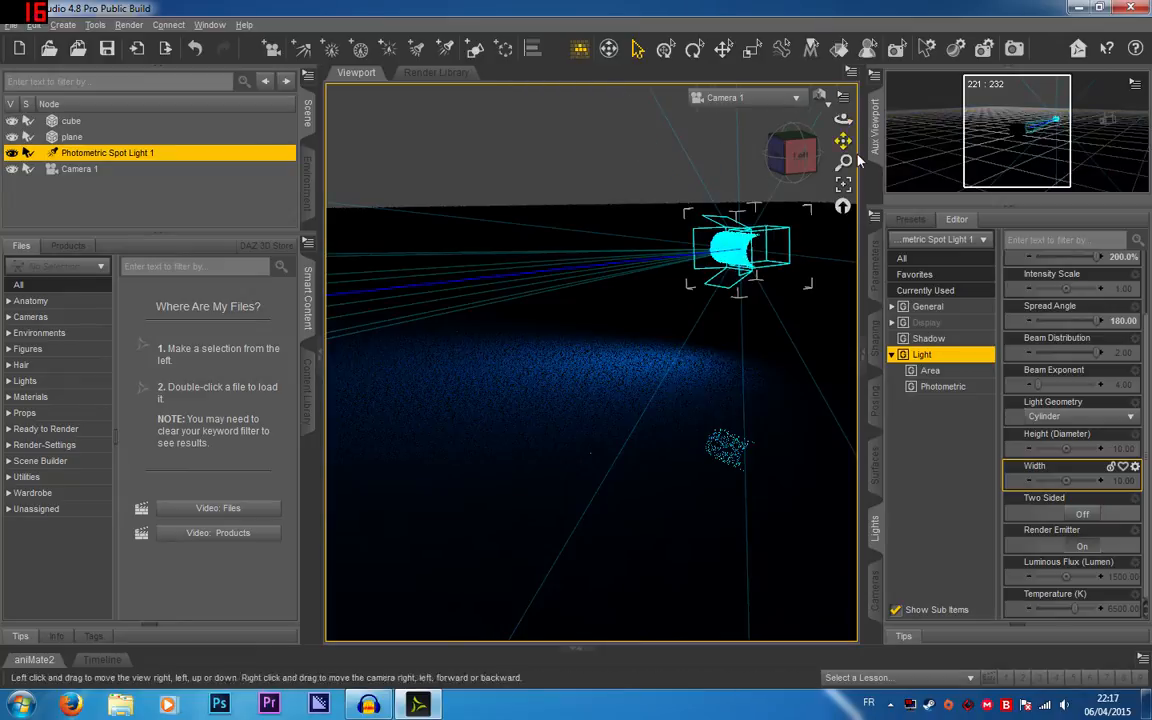
left_click_drag(843, 141, 764, 129)
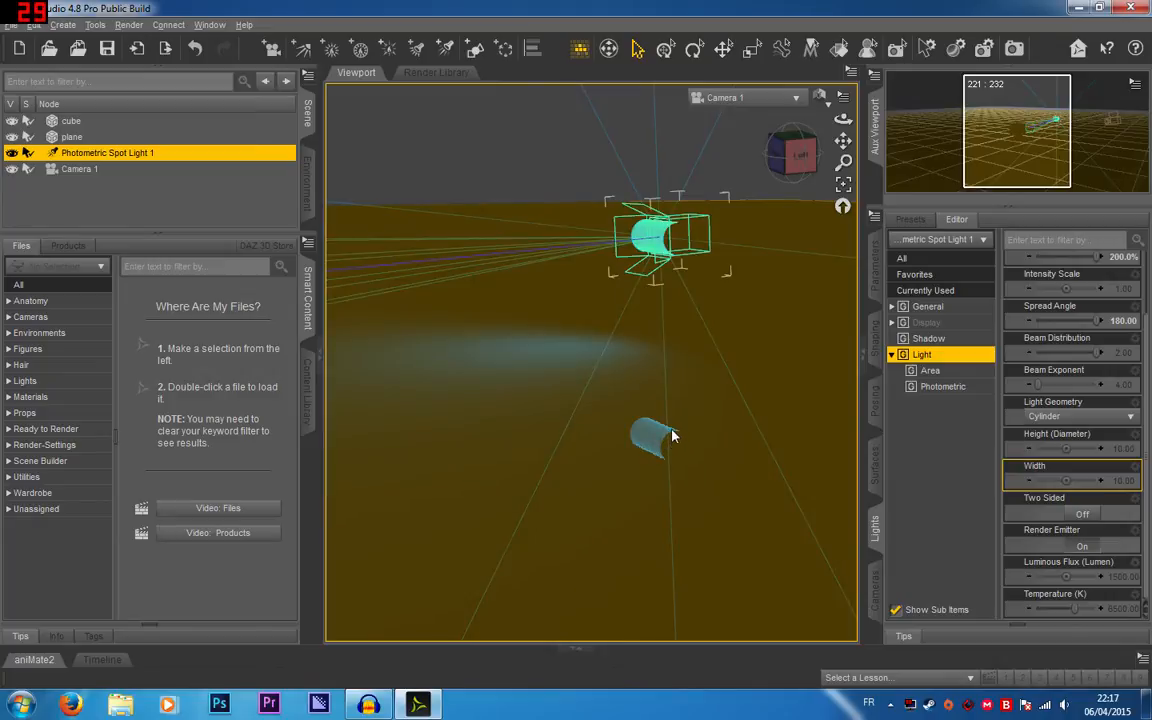
left_click(1082, 513)
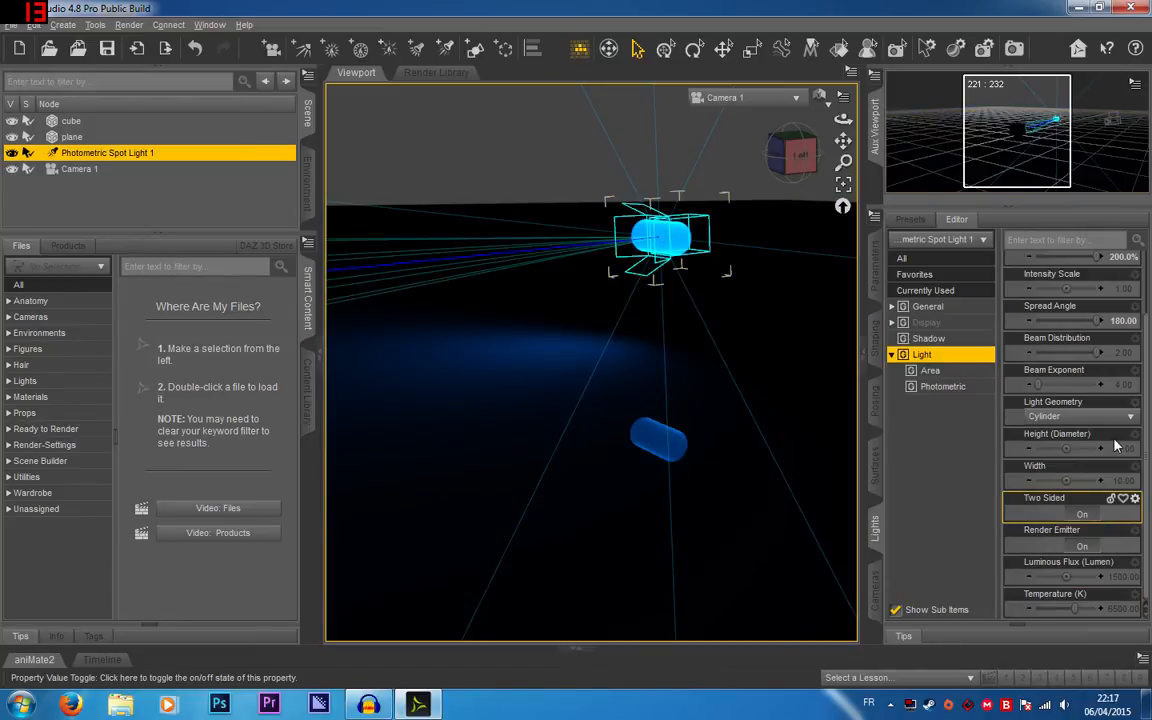
Try the Sphere light geometry with Two Sided off, and return to Cylinder with Two Sided on.
left_click(1070, 416)
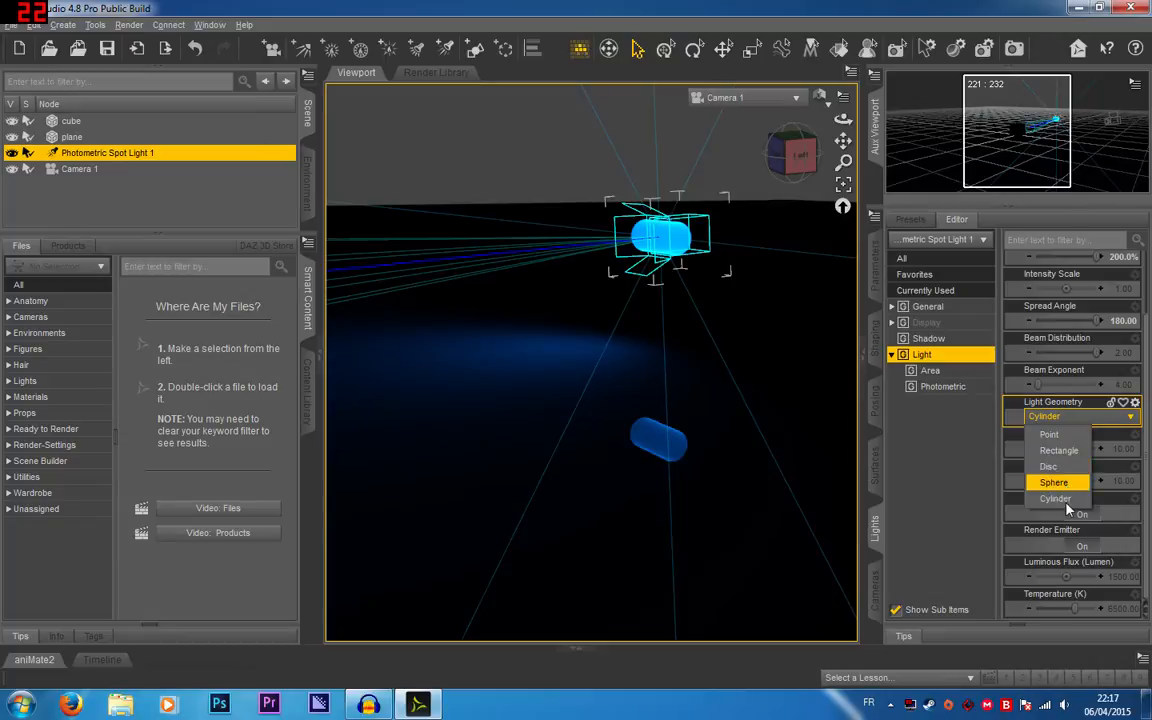
left_click(1054, 482)
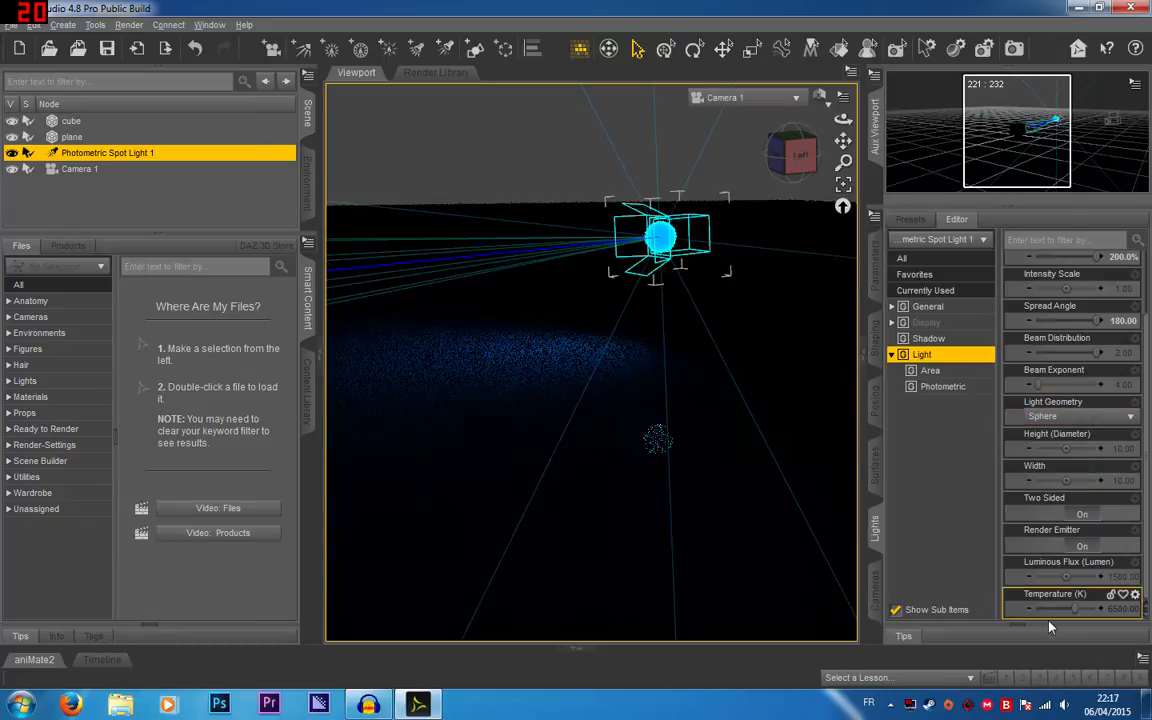
left_click(1082, 514)
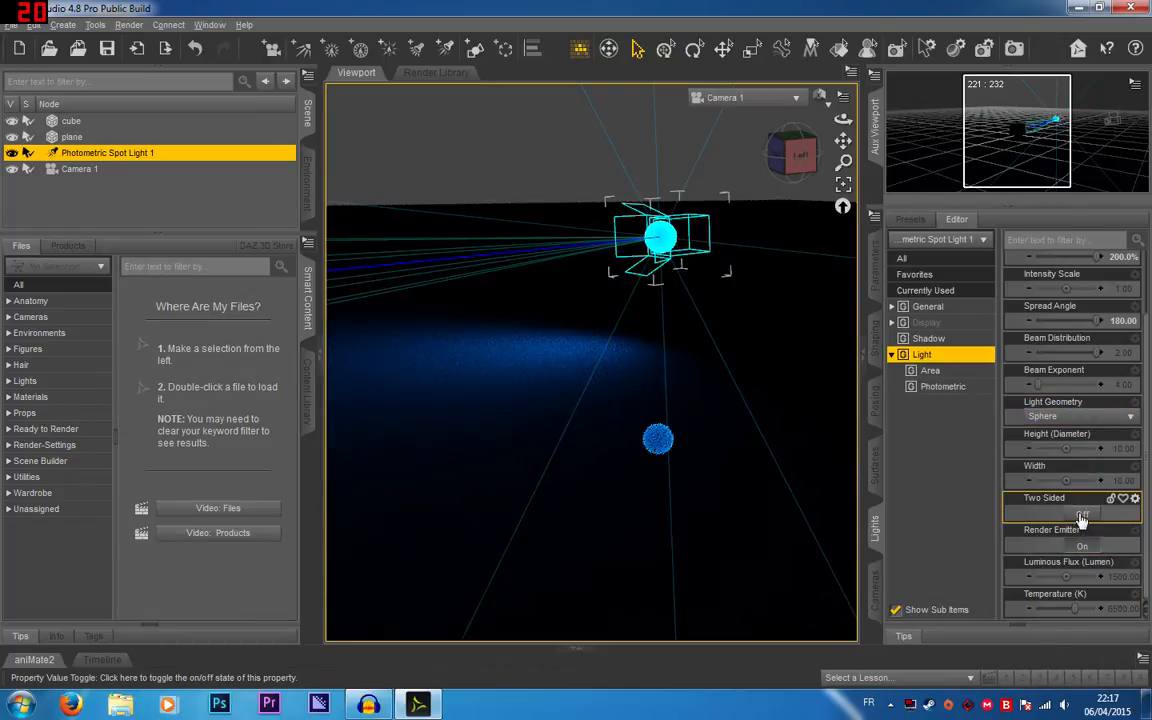
left_click(1070, 416)
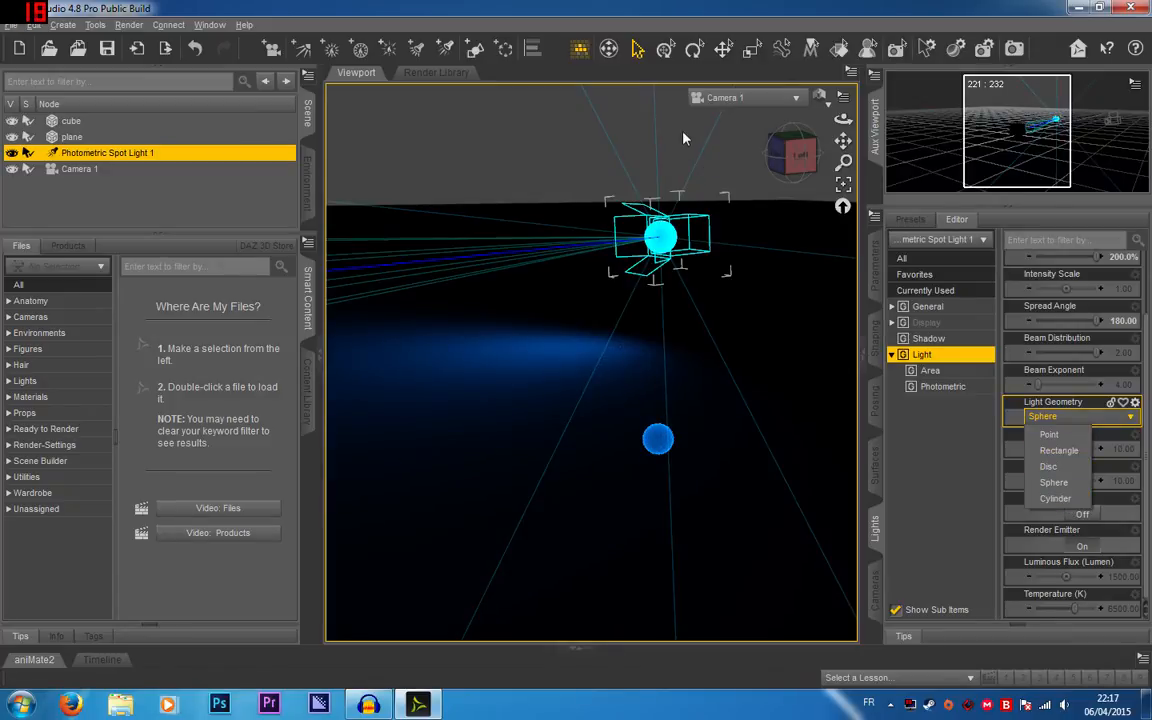
left_click(1057, 498)
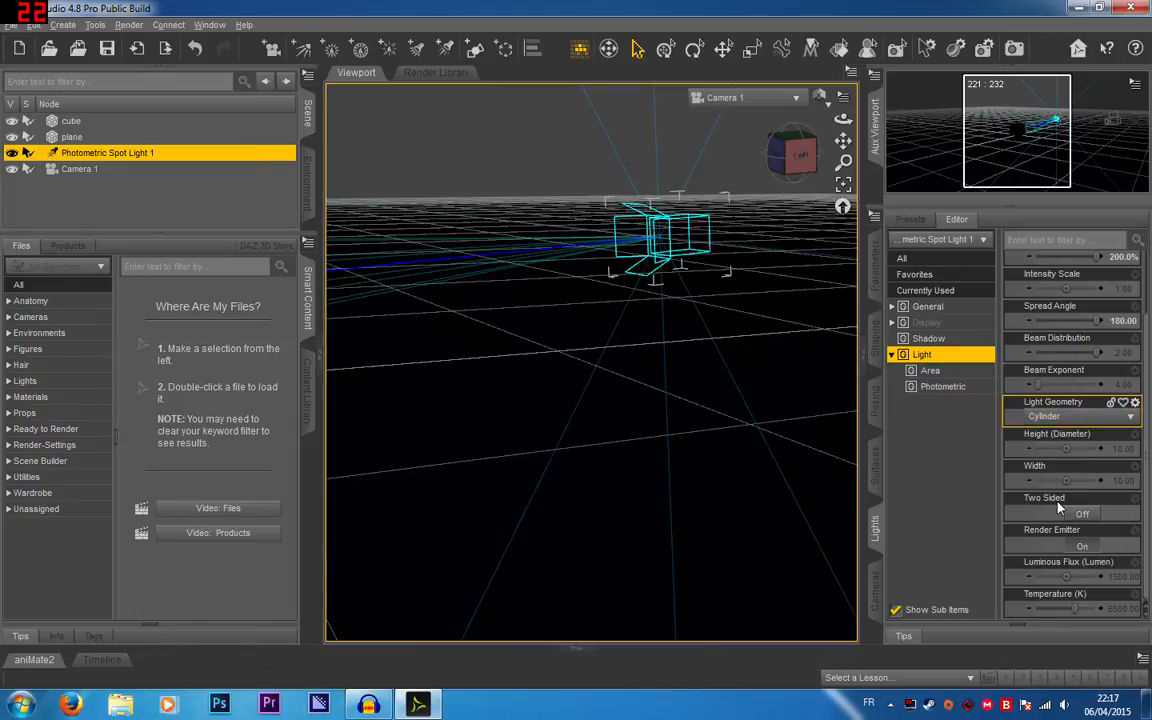
left_click(1082, 513)
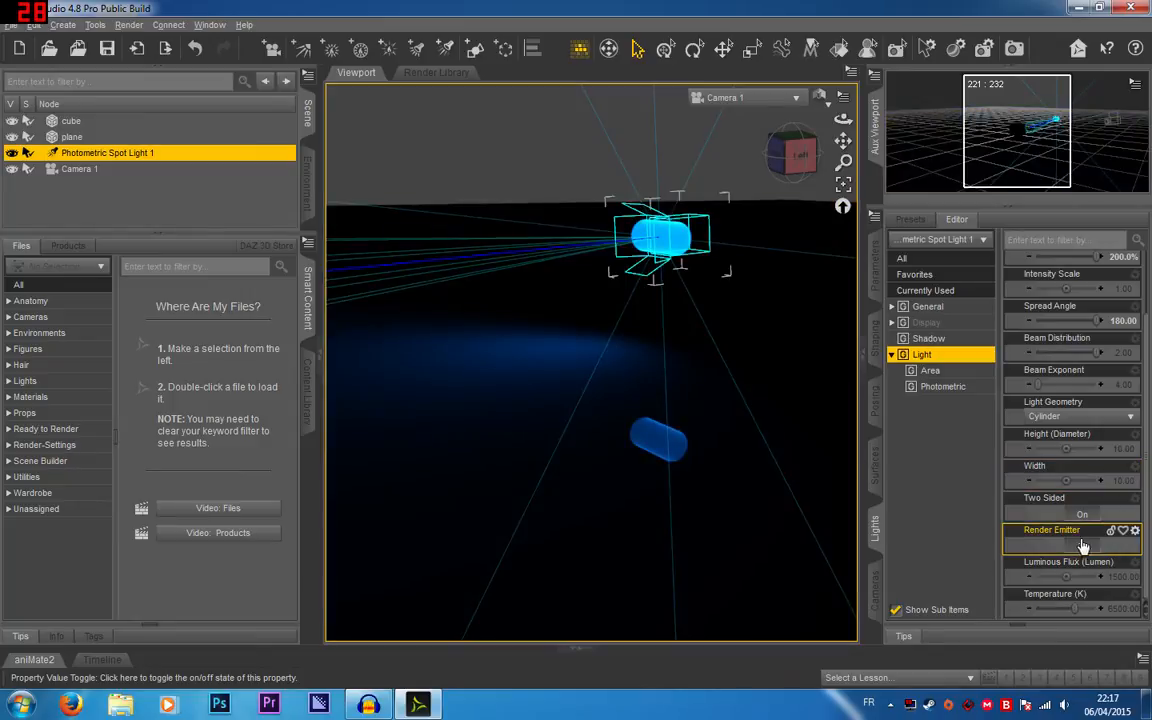
Compare the cylindrical emitter with Render Emitter off and on, leaving Render Emitter off.
left_click(1105, 542)
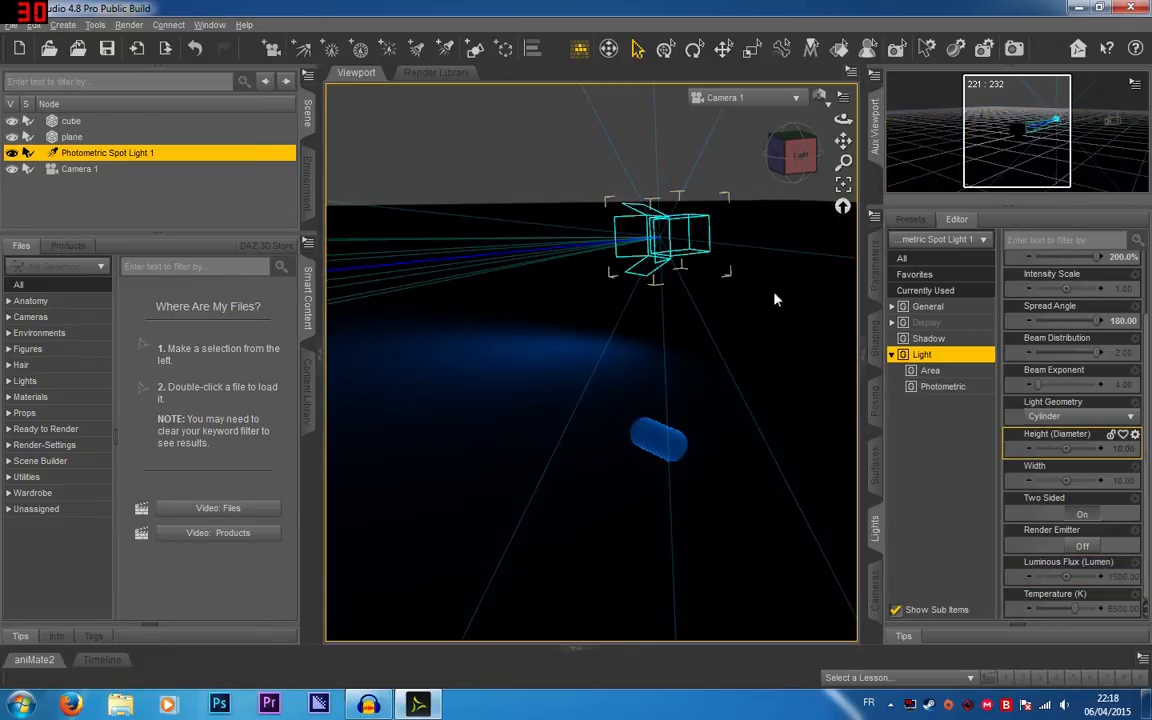
left_click(1098, 440)
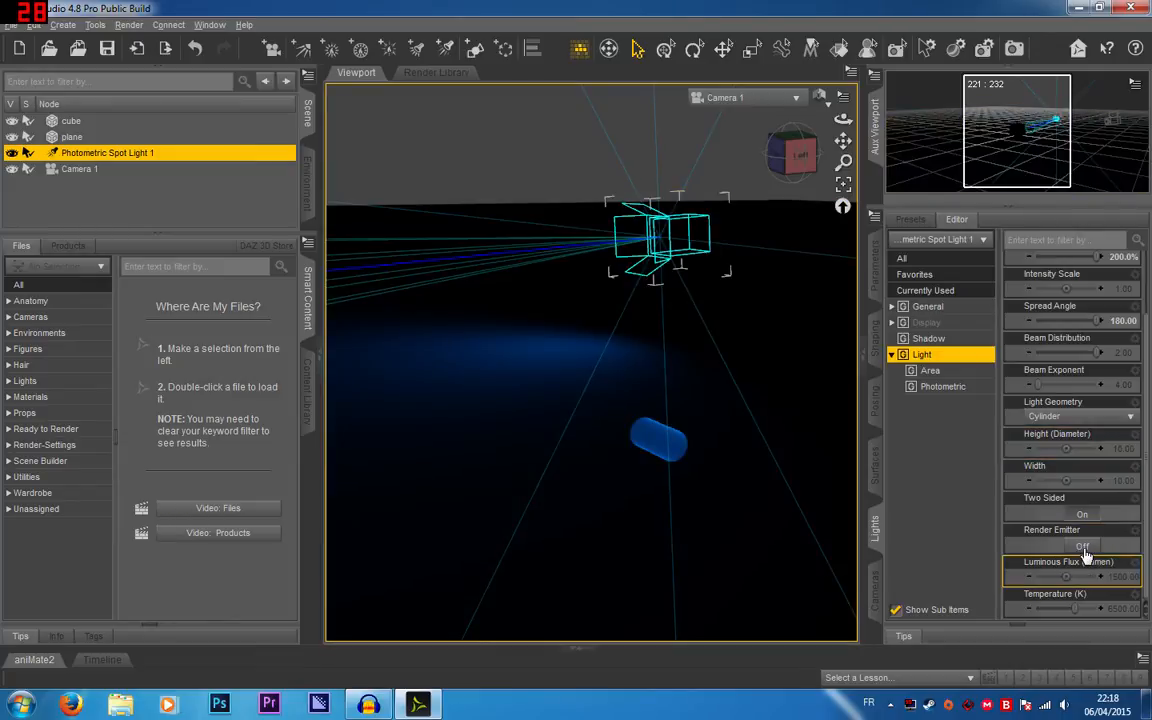
left_click(1082, 546)
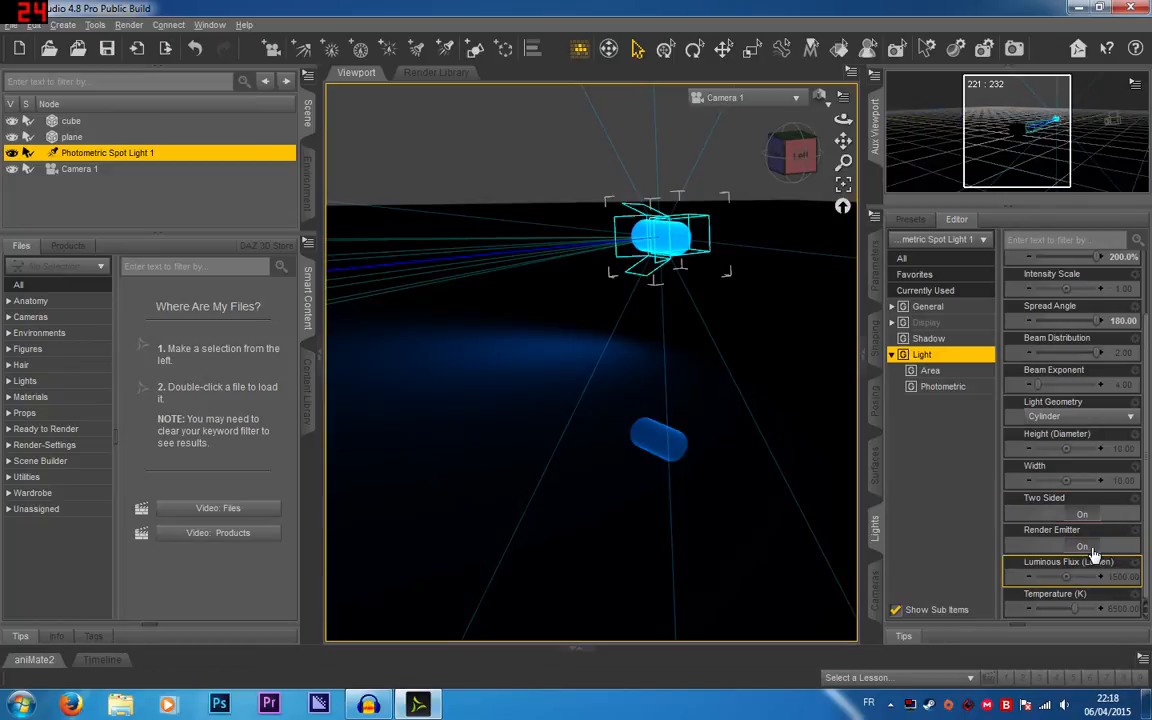
left_click(1093, 548)
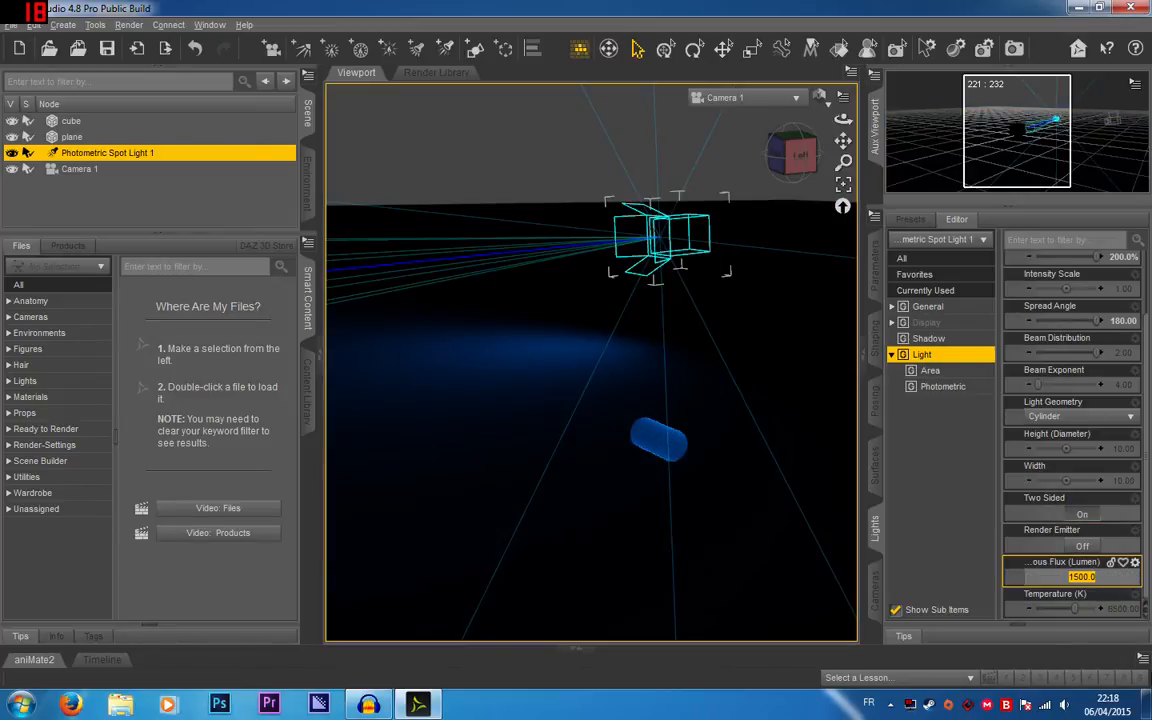
Set the spot light's Luminous Flux to 5000 lumens and examine the lighting around the cube.
left_click(1084, 577)
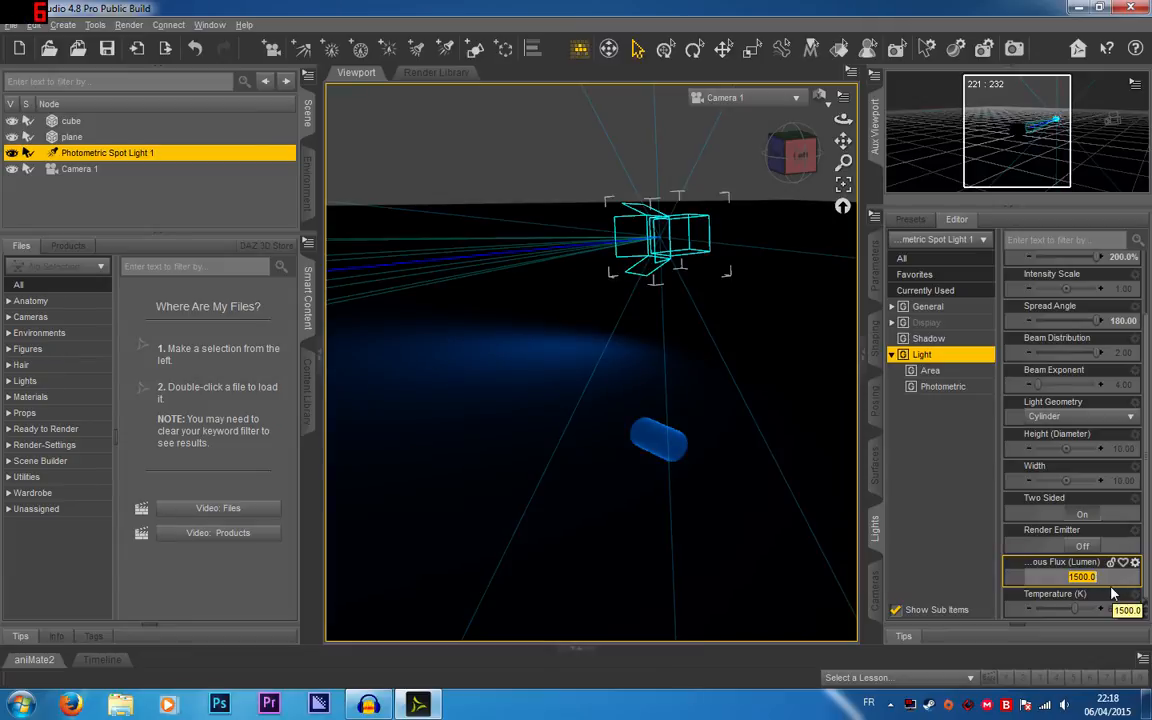
type("5000")
key("Return")
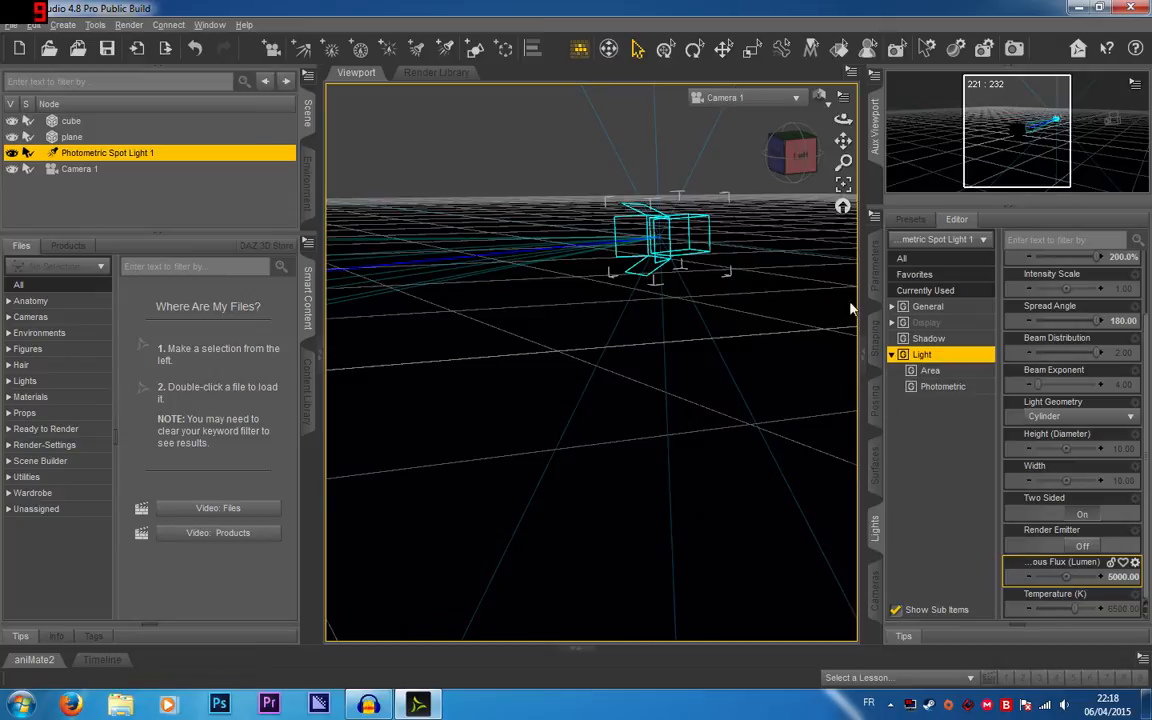
left_click_drag(793, 155, 808, 157)
scroll(694, 302, "down", 3)
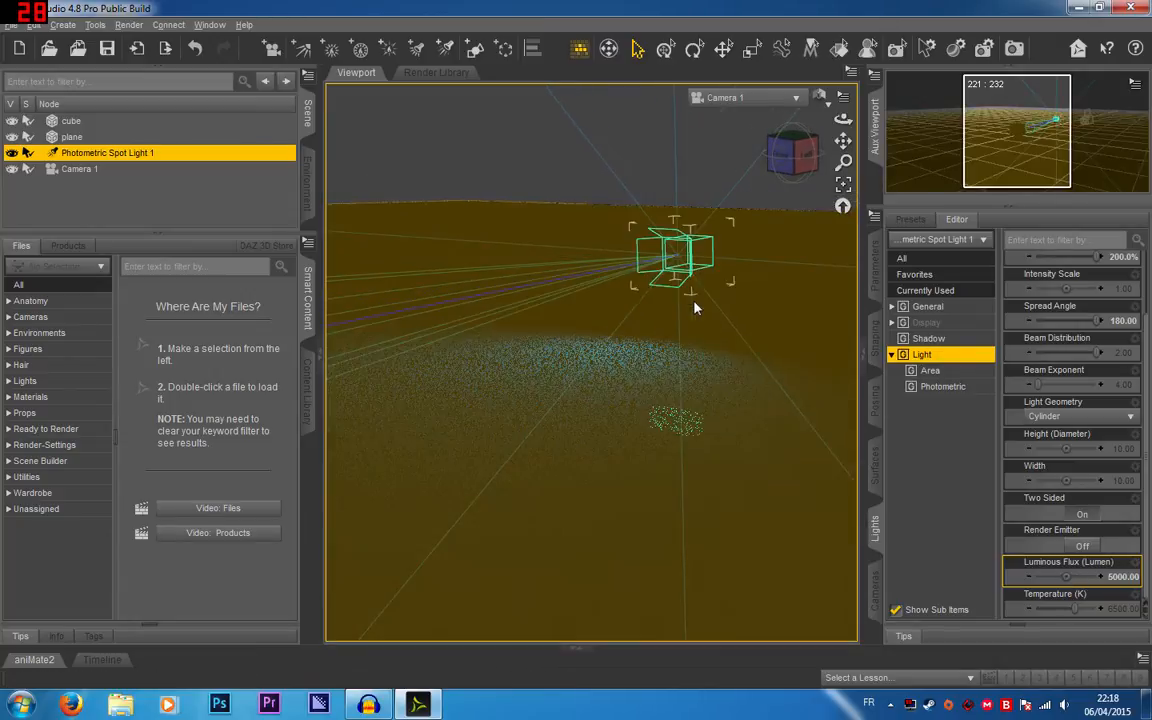
scroll(766, 322, "down", 3)
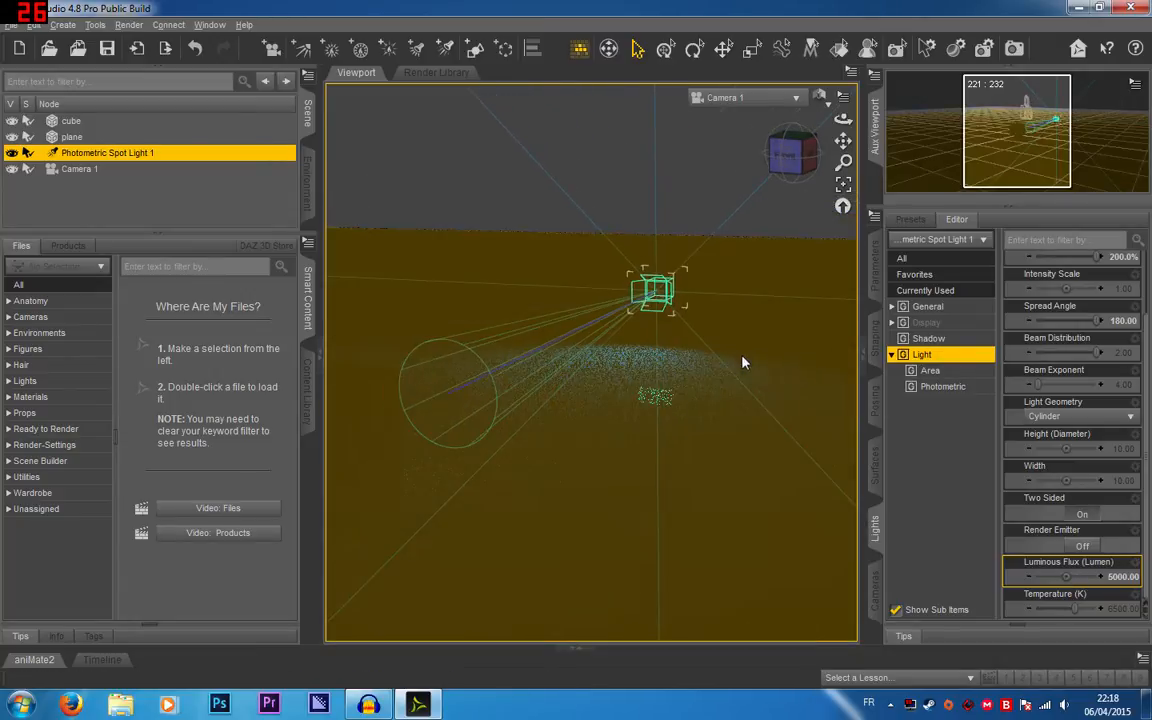
scroll(649, 204, "down", 2)
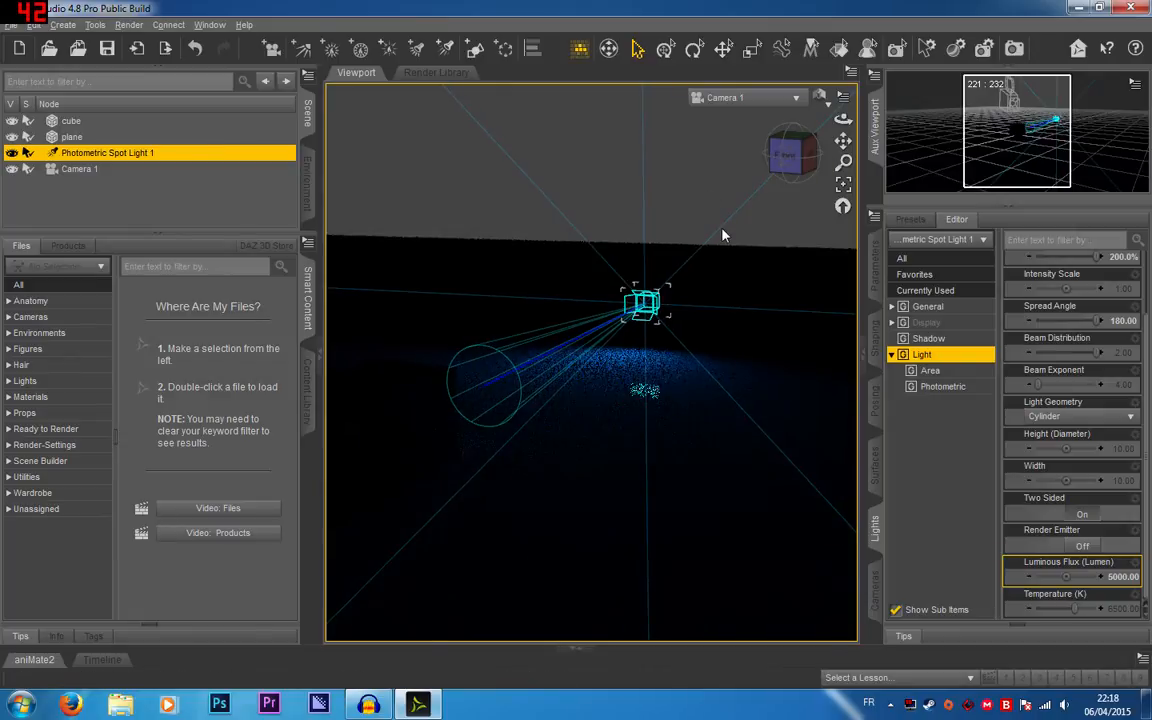
left_click(783, 185)
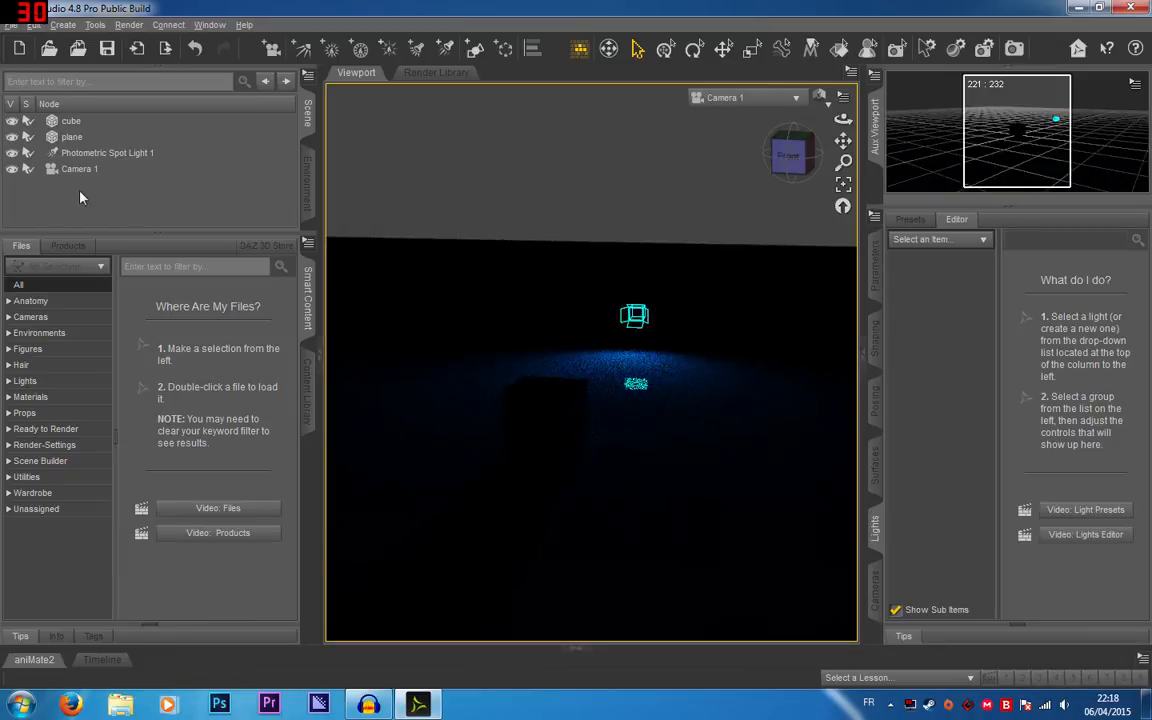
Reselect Photometric Spot Light 1 and set its Luminous Flux to 10000 lumens.
left_click(92, 153)
left_click(1125, 570)
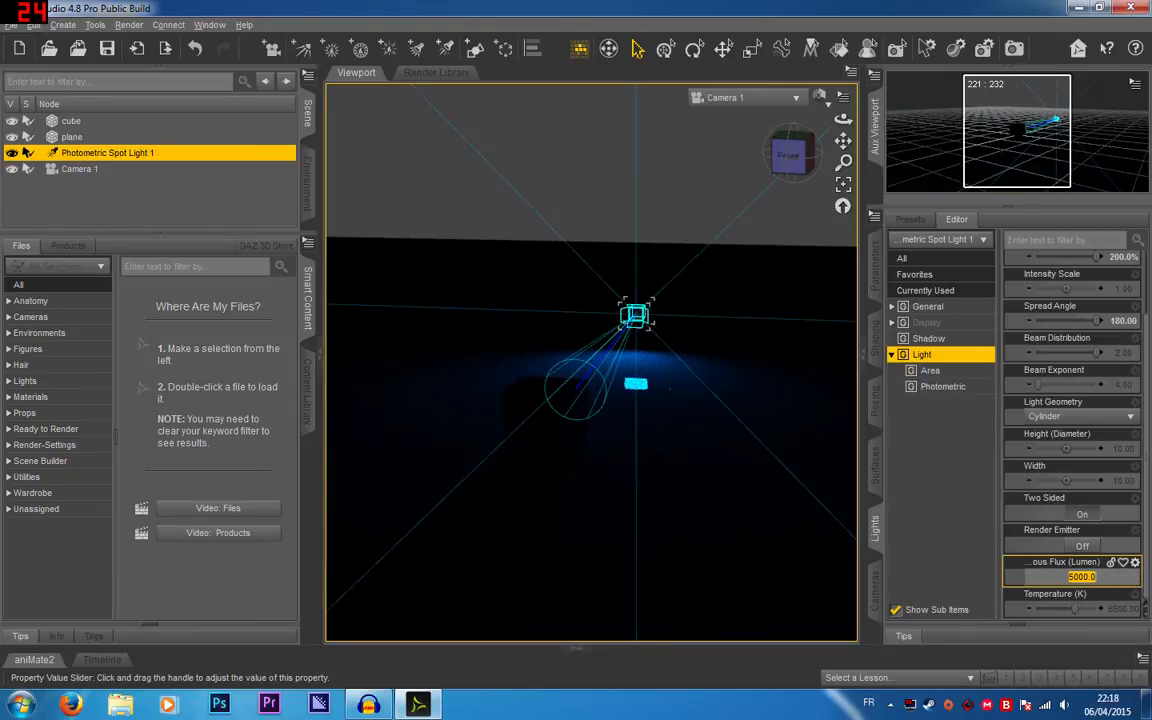
type("10000")
key("Return")
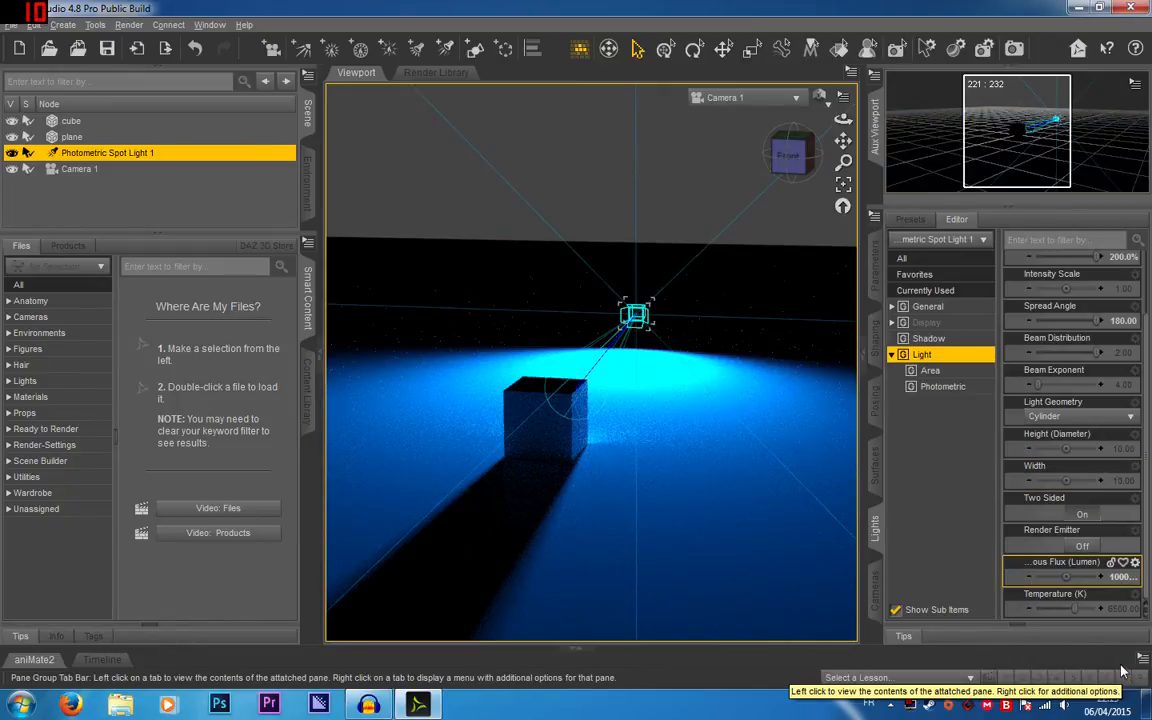
Try the spot light's Temperature at its maximum and lower it to 1866.67 K.
left_click(1126, 609)
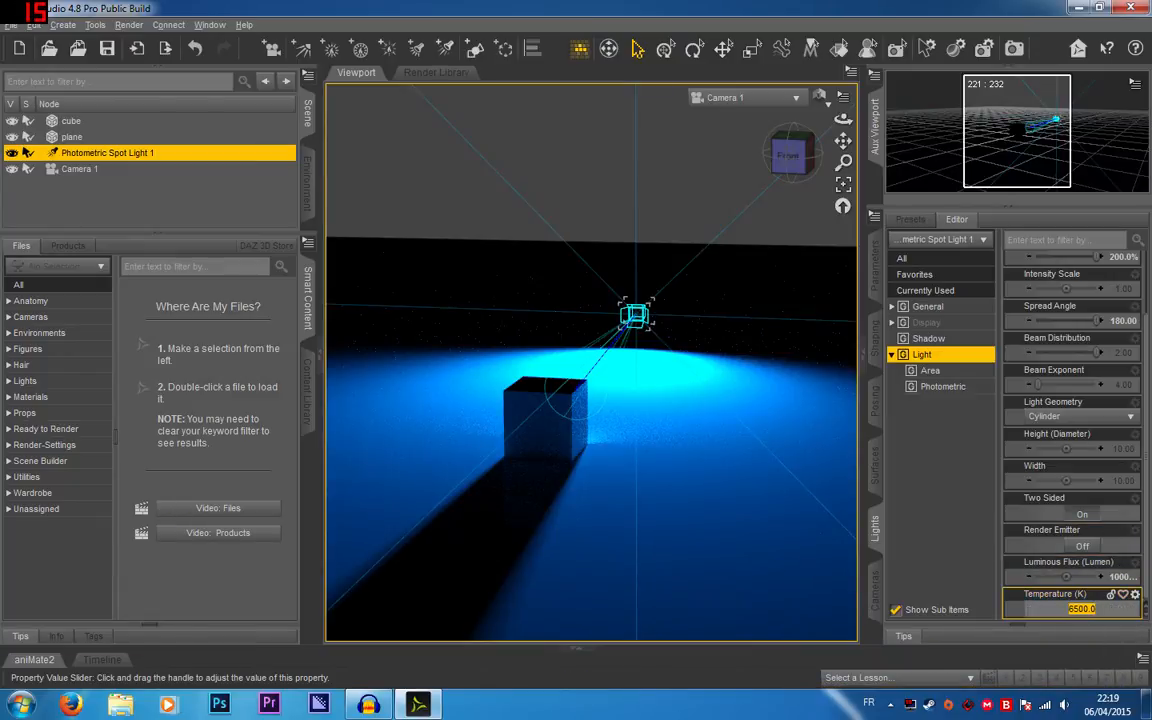
left_click(1135, 594)
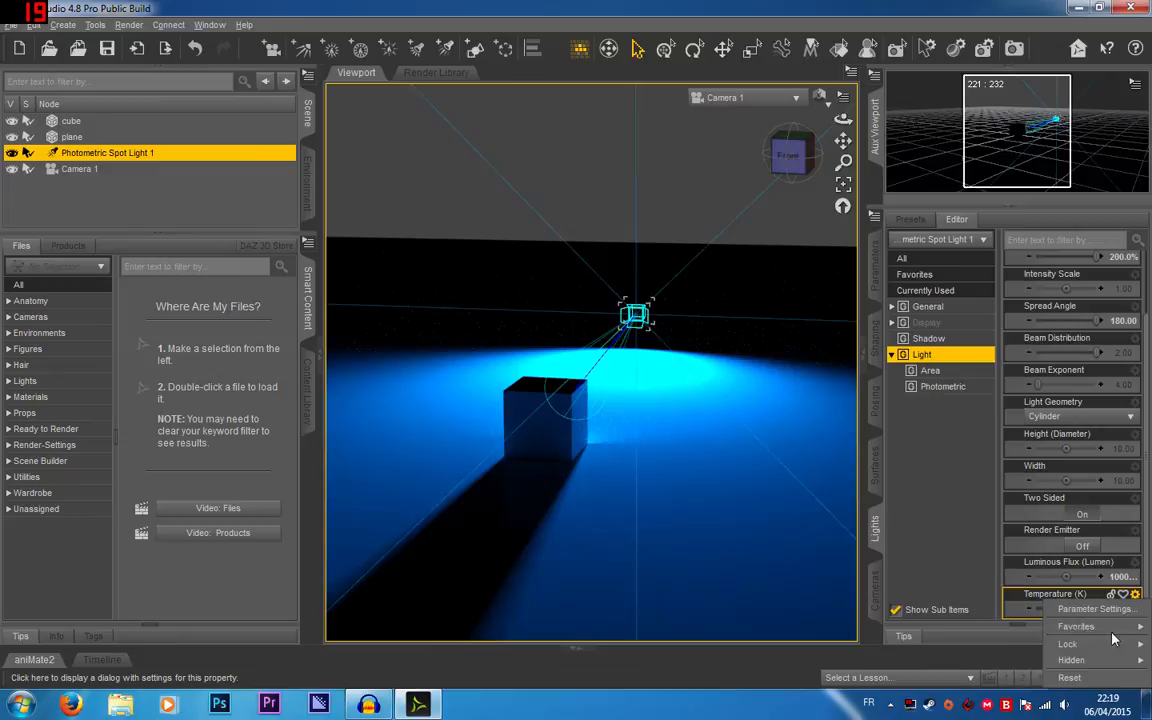
left_click(1080, 676)
left_click_drag(1079, 611, 1150, 613)
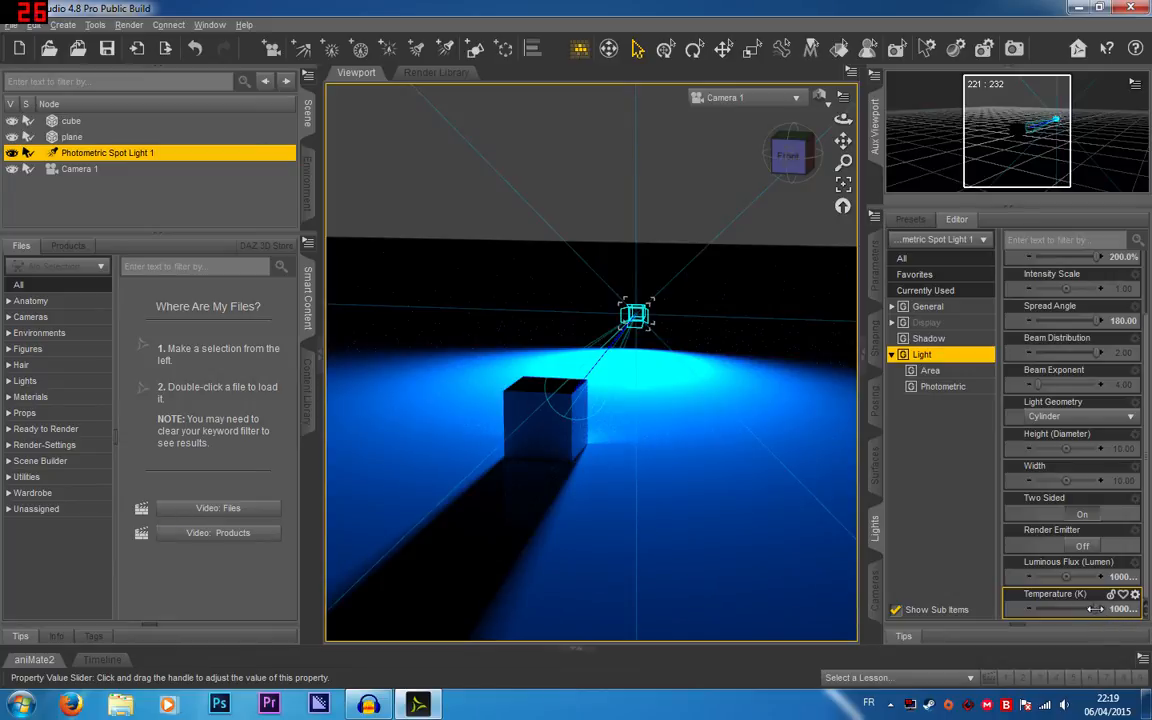
mouse_move(1097, 609)
left_click_drag(1095, 609, 1047, 609)
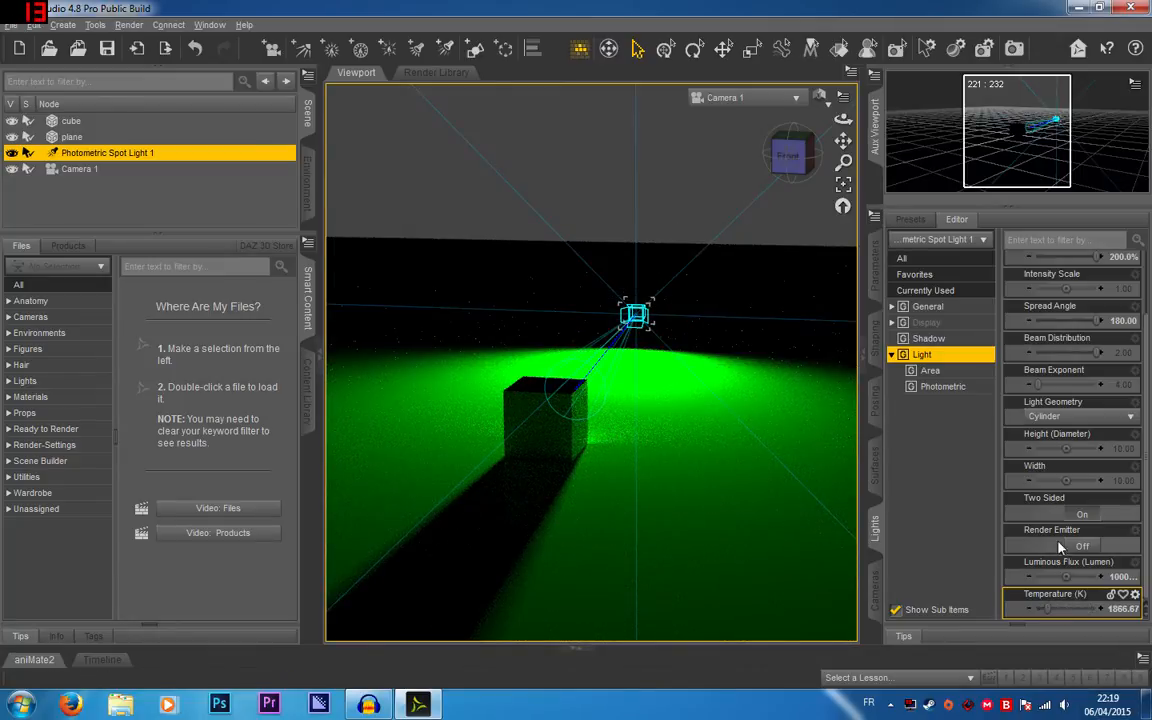
Set the spot light's Light Tint to white (255, 255, 255) and raise its Temperature to the maximum.
scroll(1000, 540, "up", 3)
left_click(1090, 303)
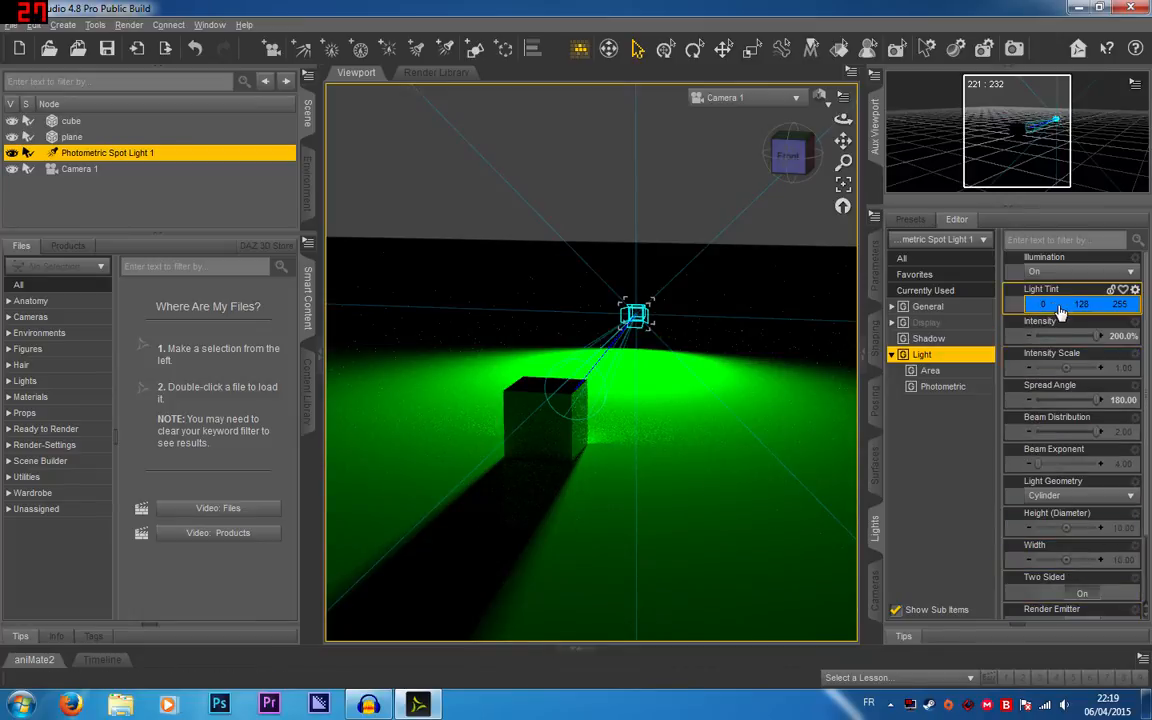
left_click(553, 350)
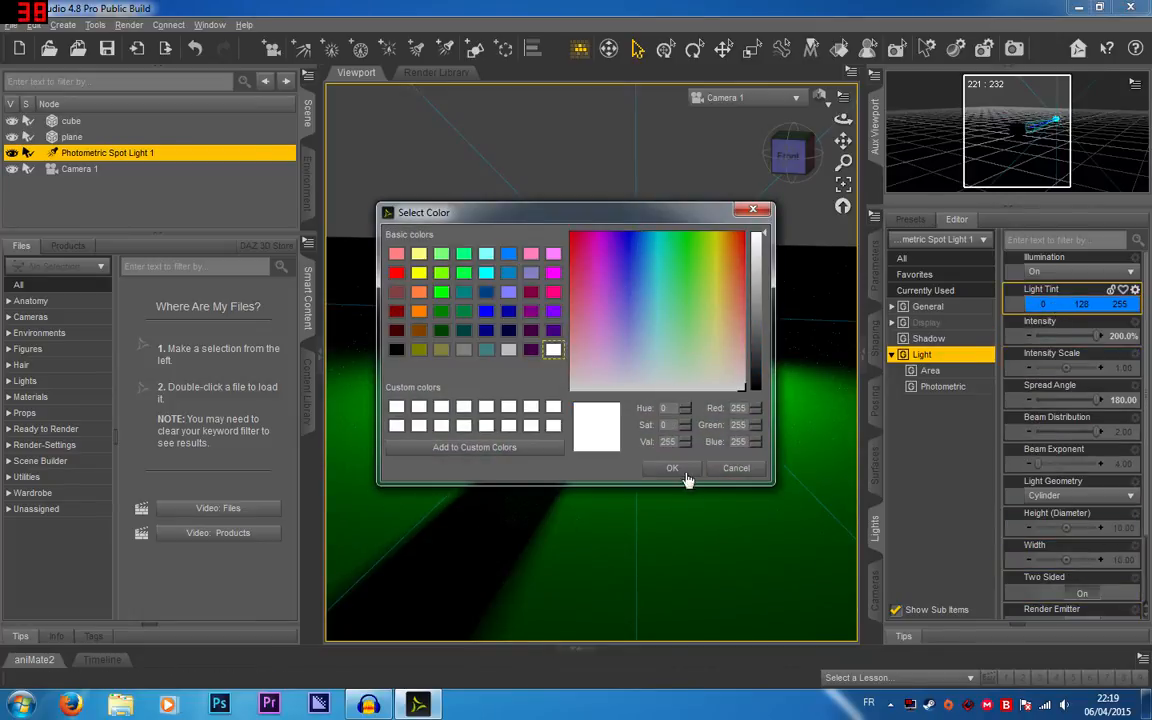
left_click(674, 469)
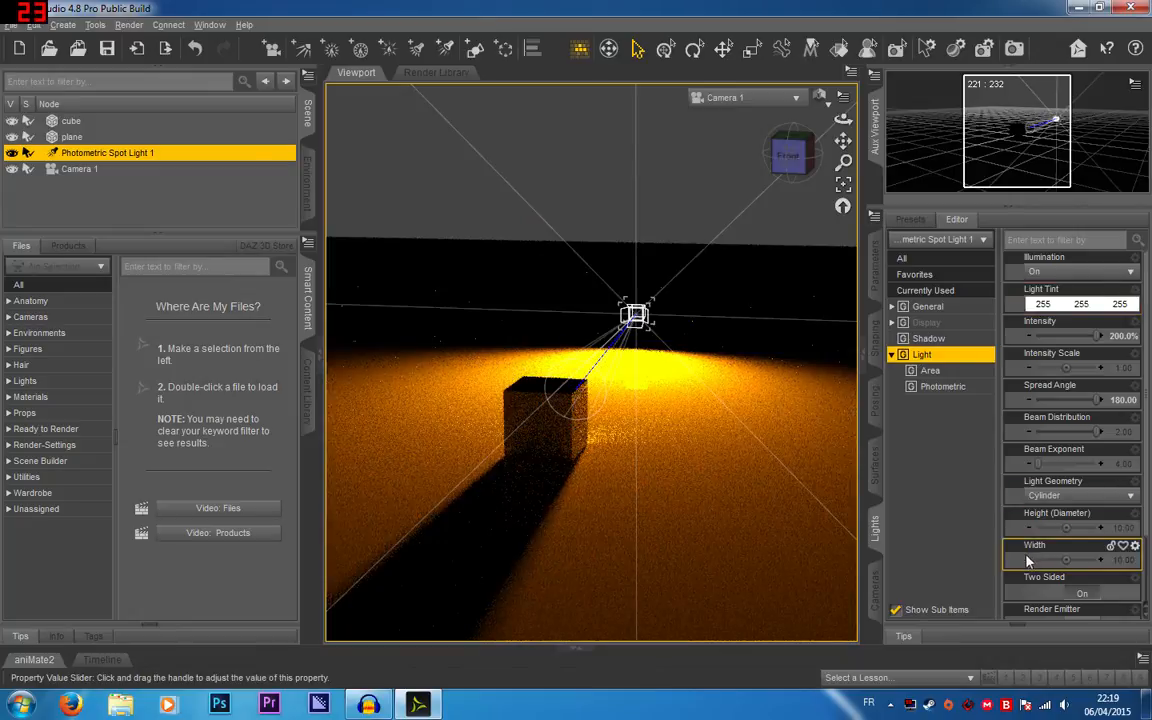
scroll(1020, 520, "down", 3)
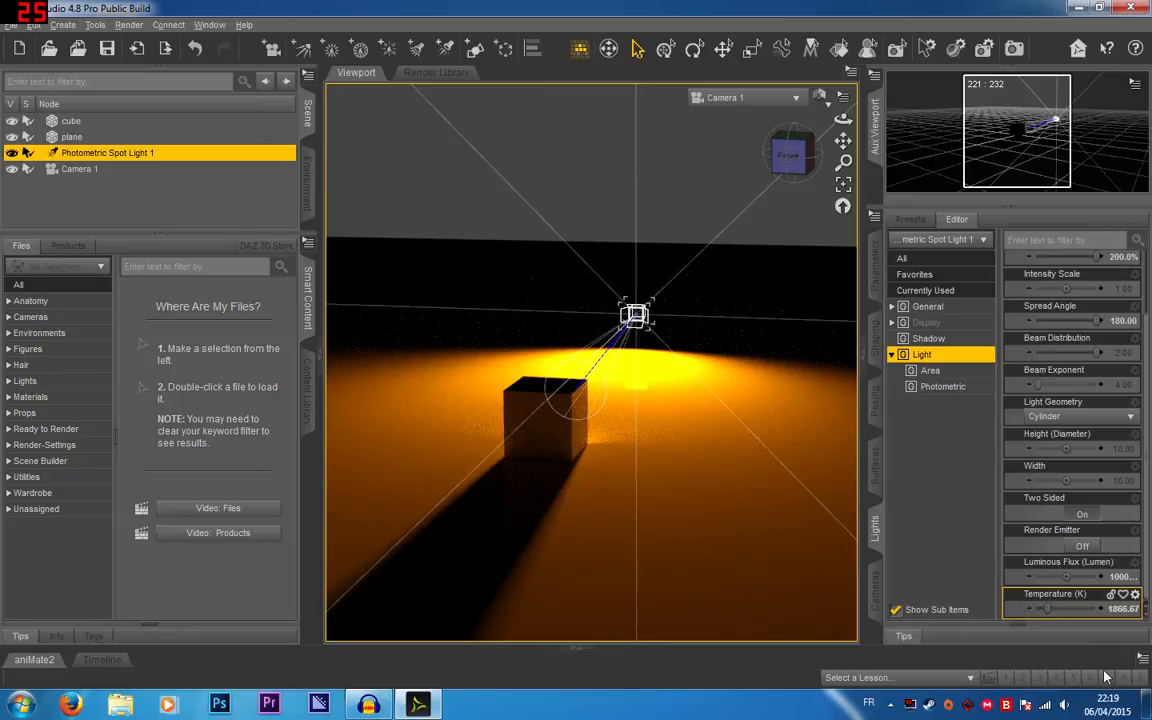
left_click_drag(1135, 617, 982, 612)
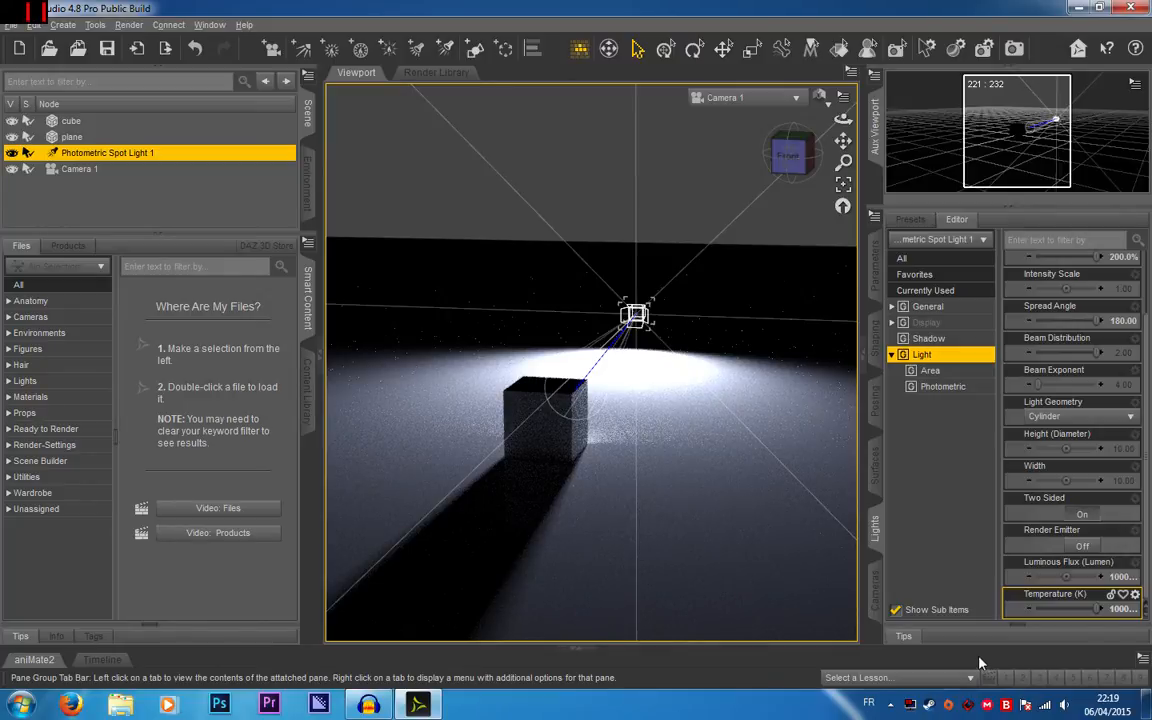
Review the spot light's Area, Photometric and general Light settings, and deselect the light to view the lit scene.
left_click(929, 372)
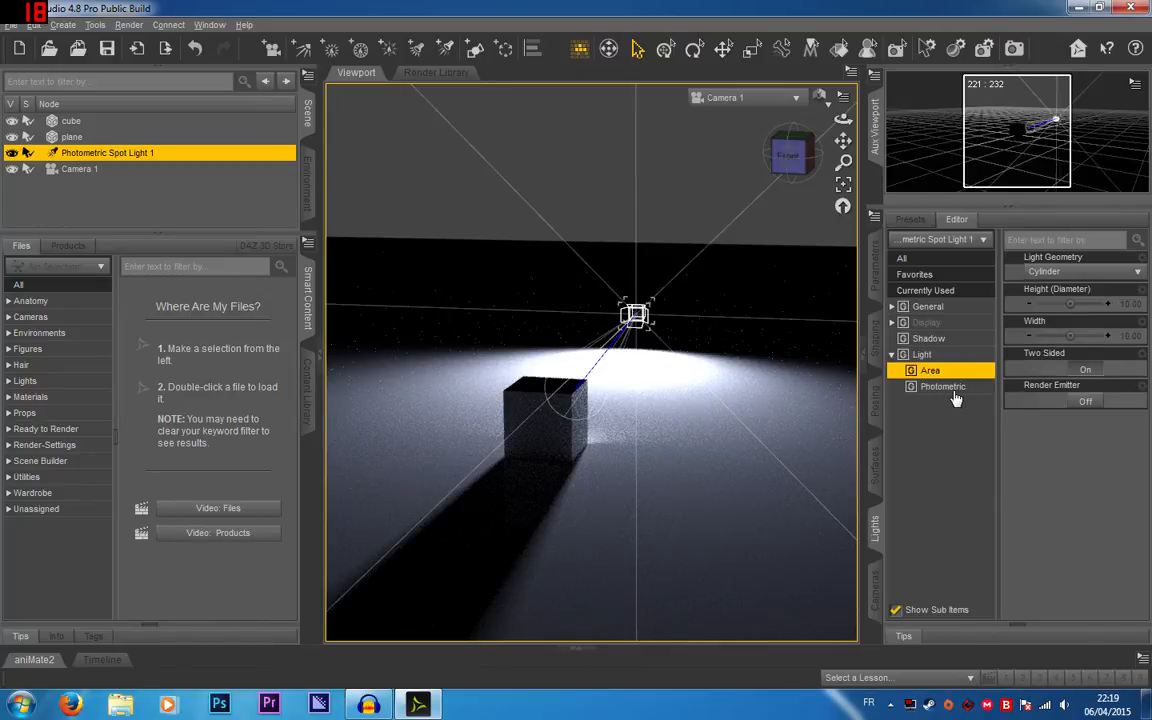
left_click(943, 386)
left_click(941, 357)
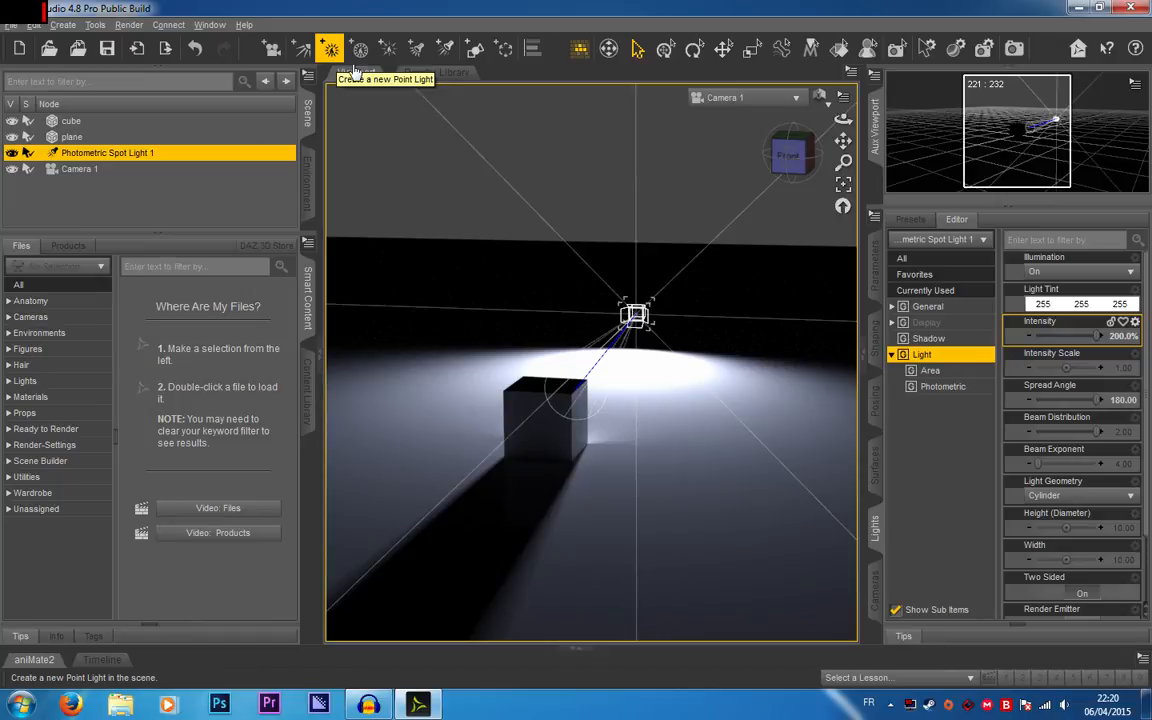
left_click(551, 160)
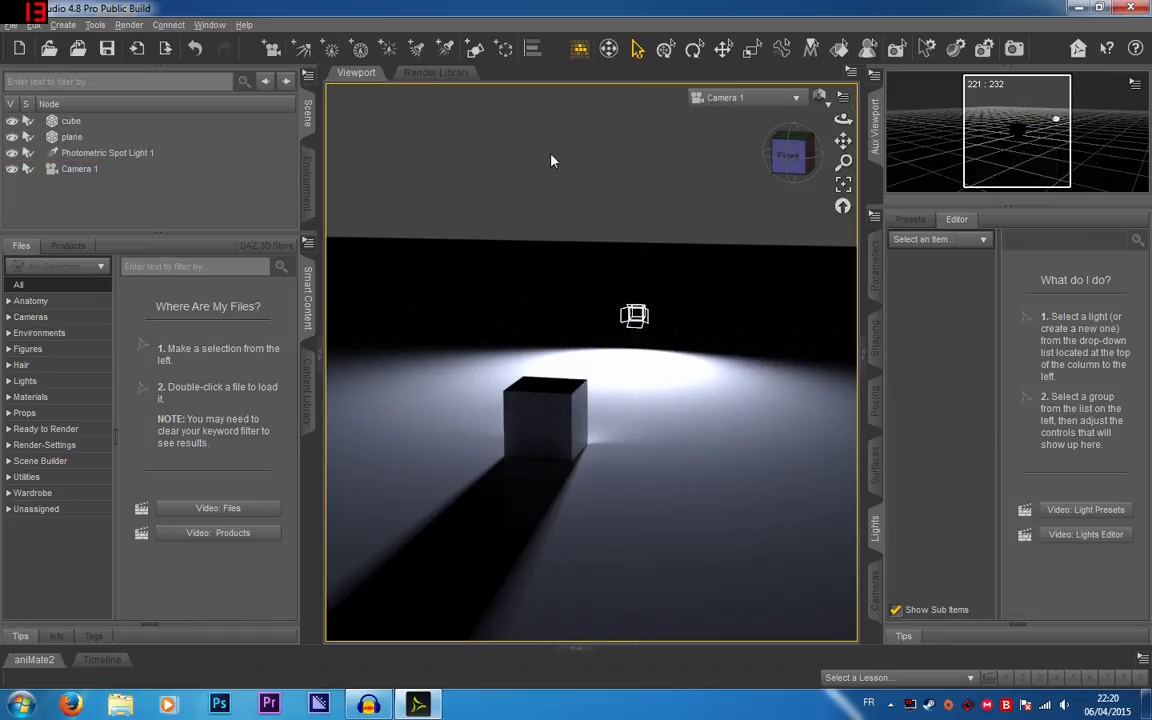